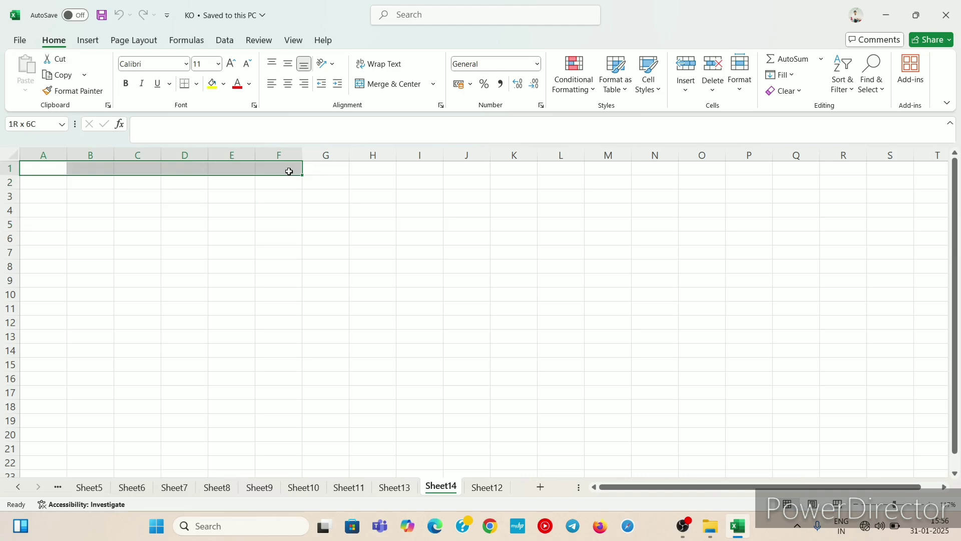
# Step: Merge and center cells A1:F1, A2:F2 and A3:F3 as three separate title rows
pyautogui.moveTo(300, 172); pyautogui.dragTo(301, 173)
pyautogui.click(435, 86)
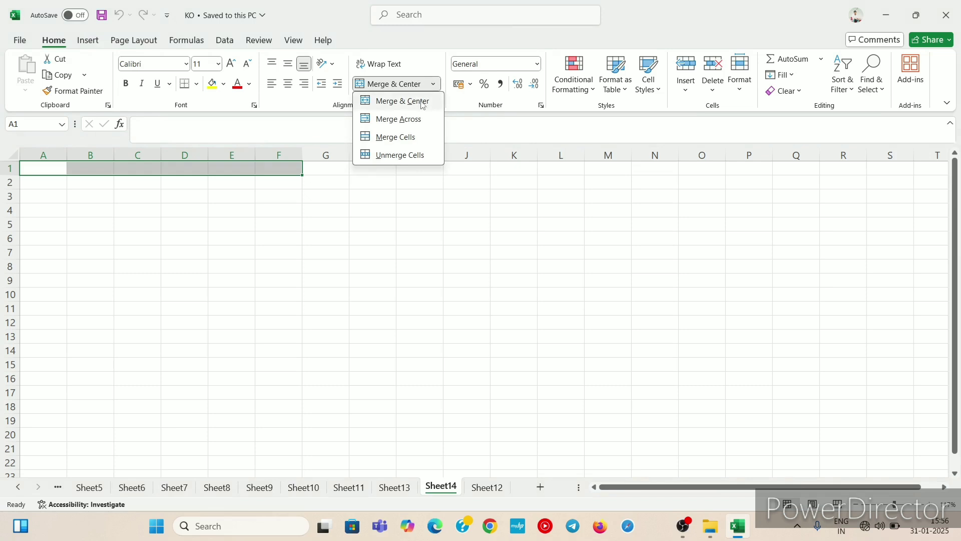
pyautogui.click(422, 101)
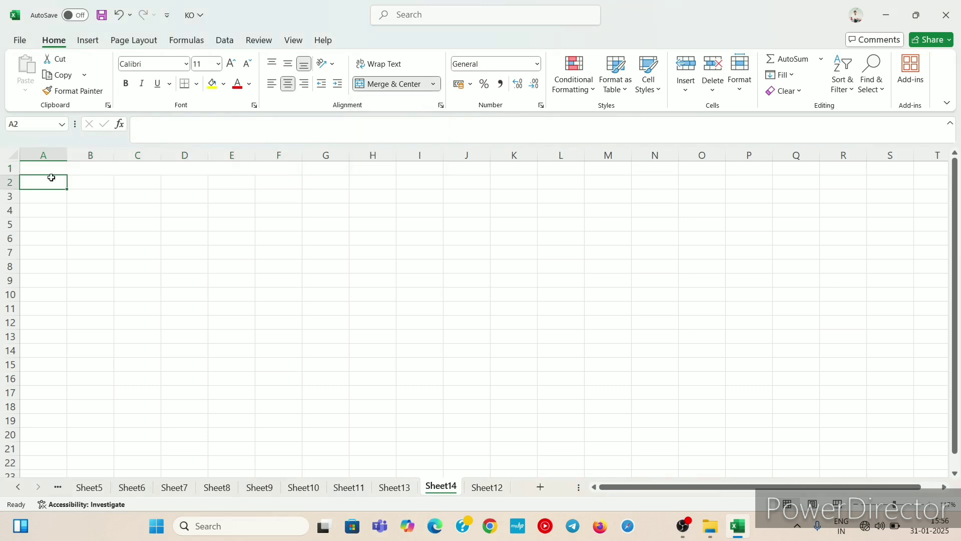
pyautogui.moveTo(50, 178); pyautogui.dragTo(268, 182)
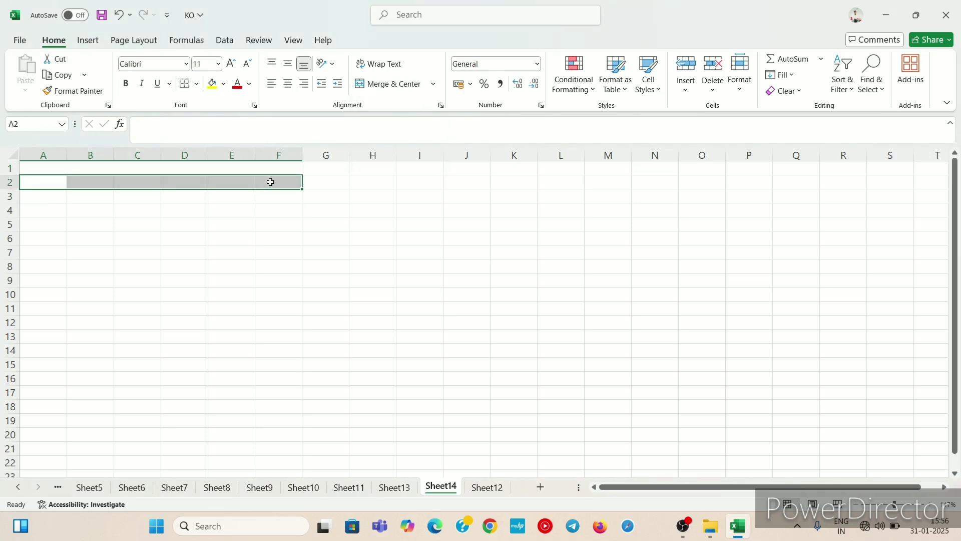
pyautogui.click(434, 86)
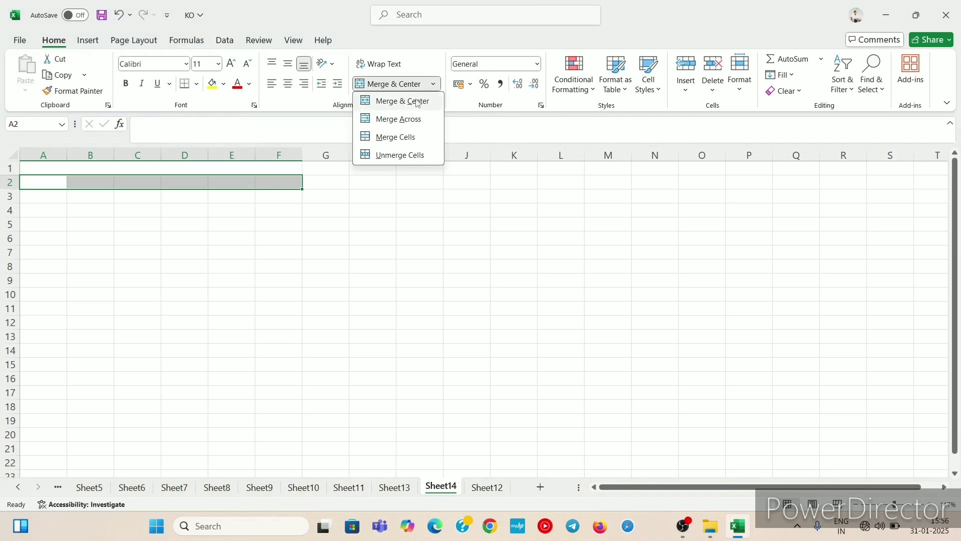
pyautogui.click(417, 100)
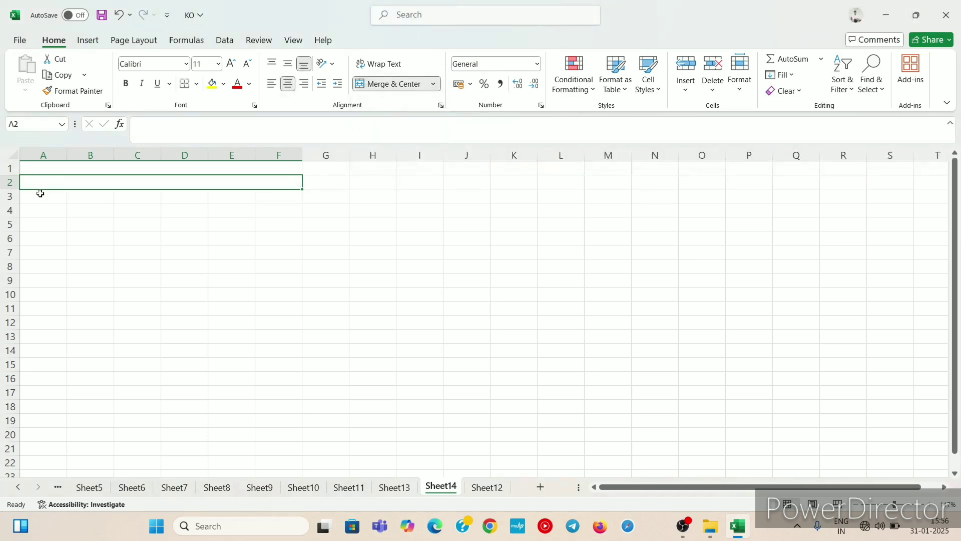
pyautogui.moveTo(38, 193); pyautogui.dragTo(260, 197)
pyautogui.click(433, 84)
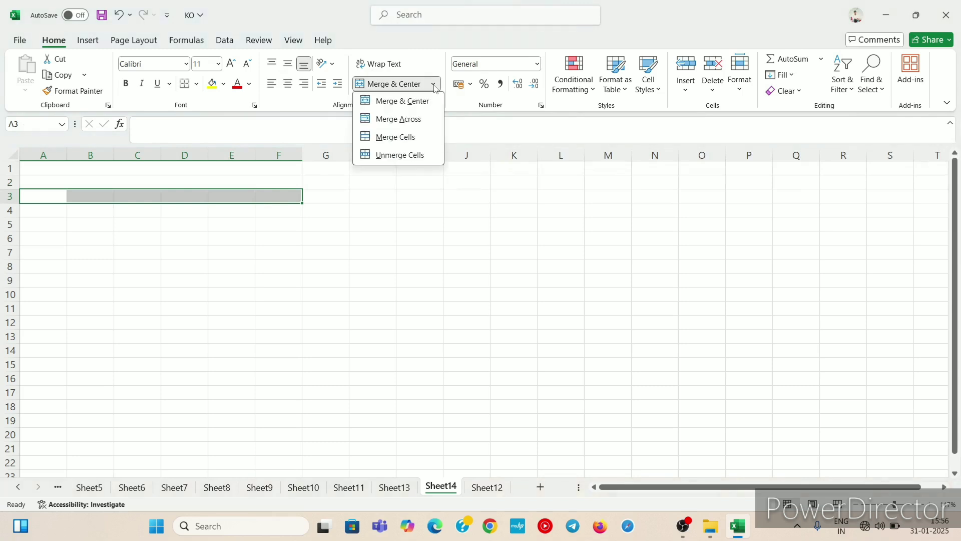
pyautogui.click(415, 102)
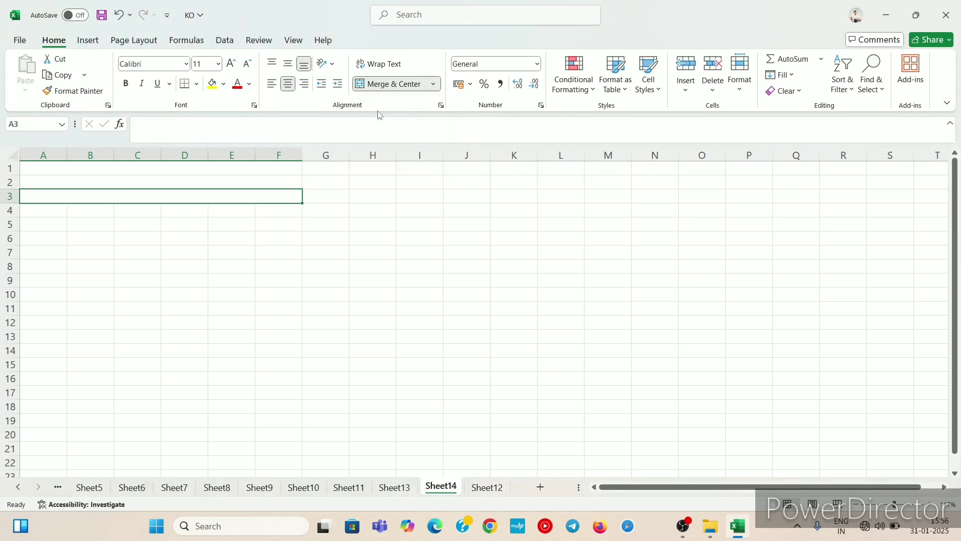
# Step: Enter the company name KD Computer PVT. LTD. in the merged first row
pyautogui.click(209, 175)
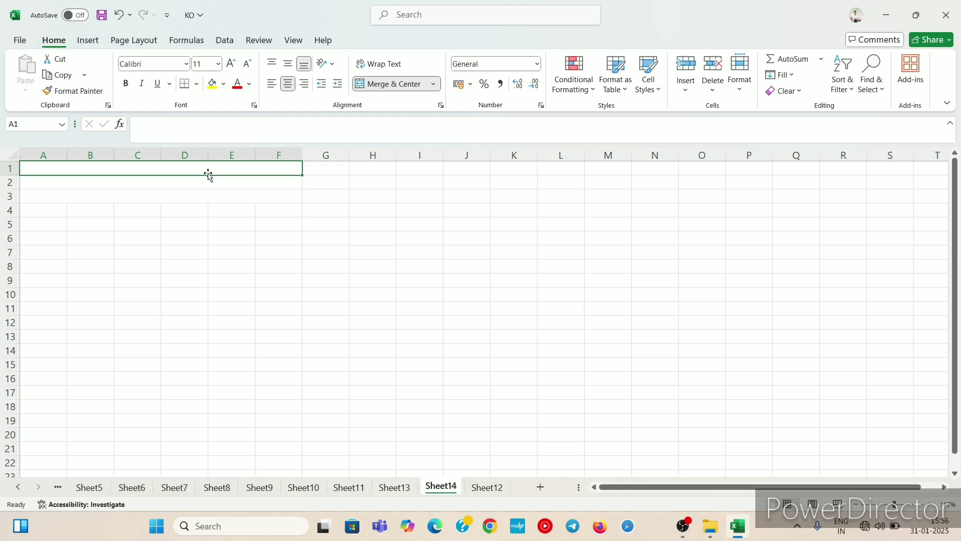
pyautogui.write('kd')
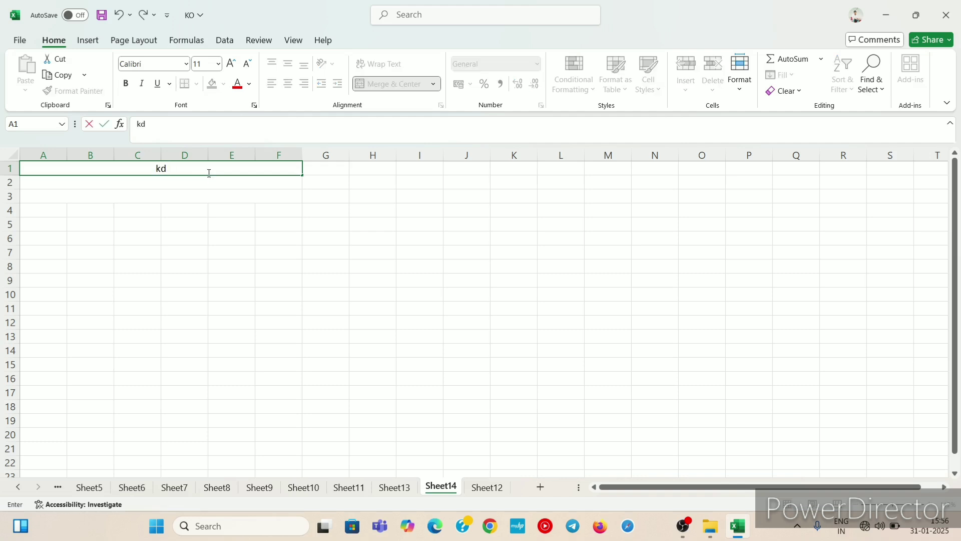
pyautogui.press('BackSpace')
pyautogui.press('BackSpace')
pyautogui.write('KD Computer')
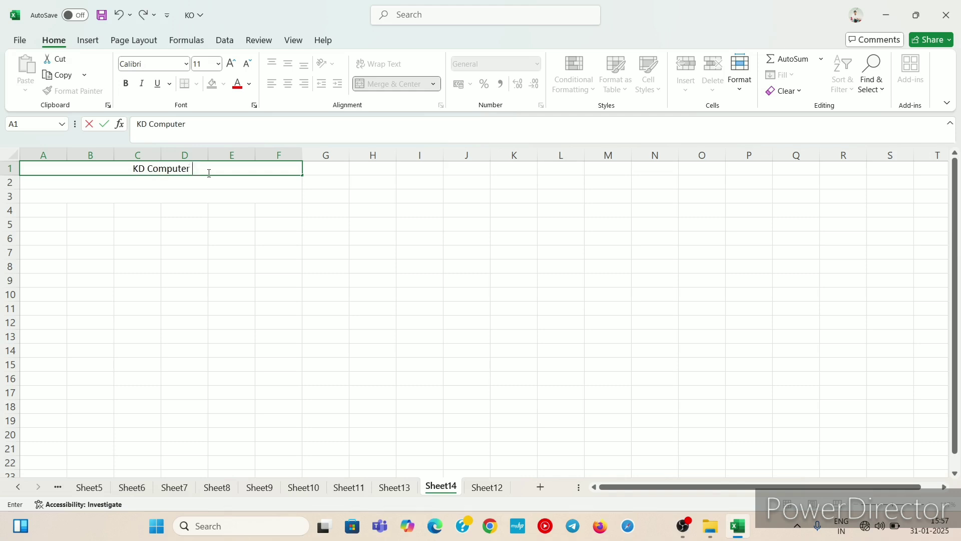
pyautogui.write(' PVT.')
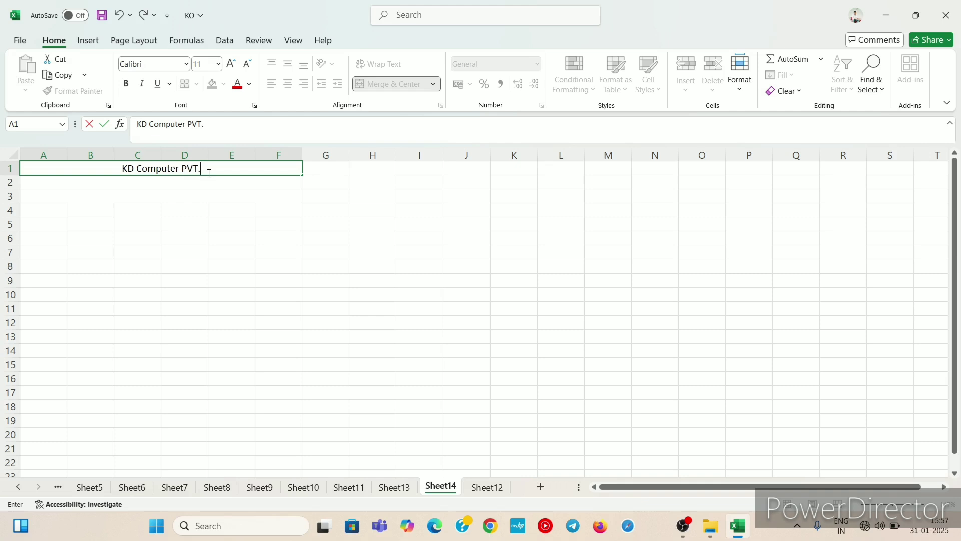
pyautogui.write(' LTD')
pyautogui.write('.')
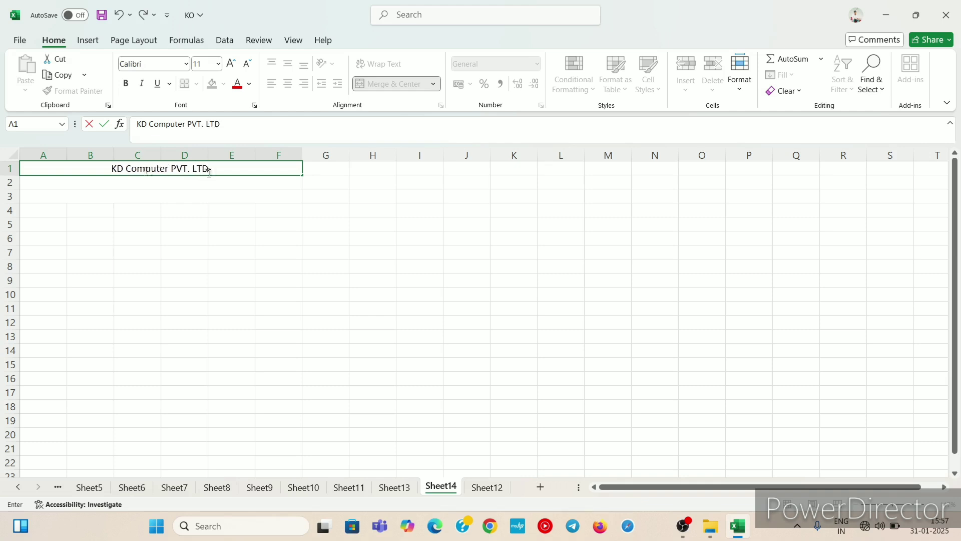
# Step: Enter Lakkarpur Faridabad Haryana as the location in the merged second row
pyautogui.click(213, 179)
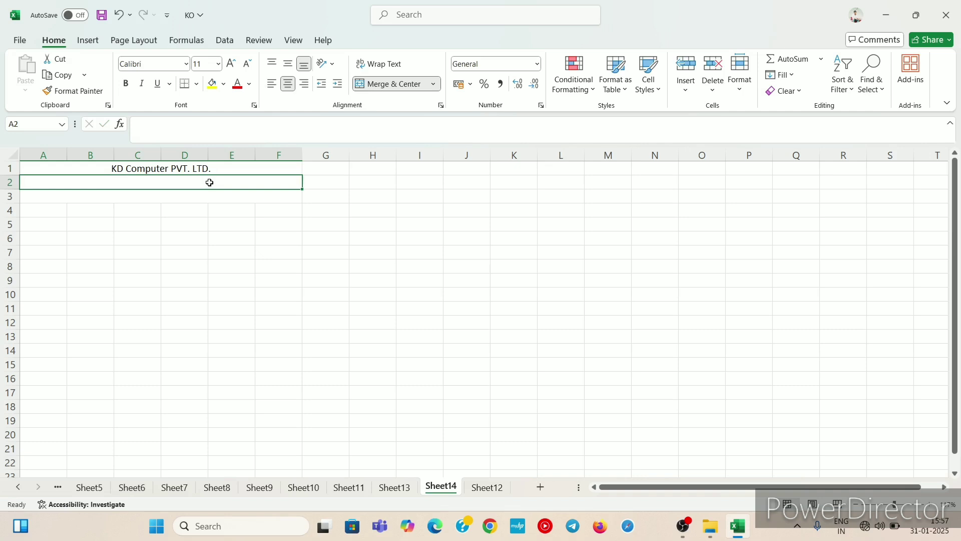
pyautogui.write('L')
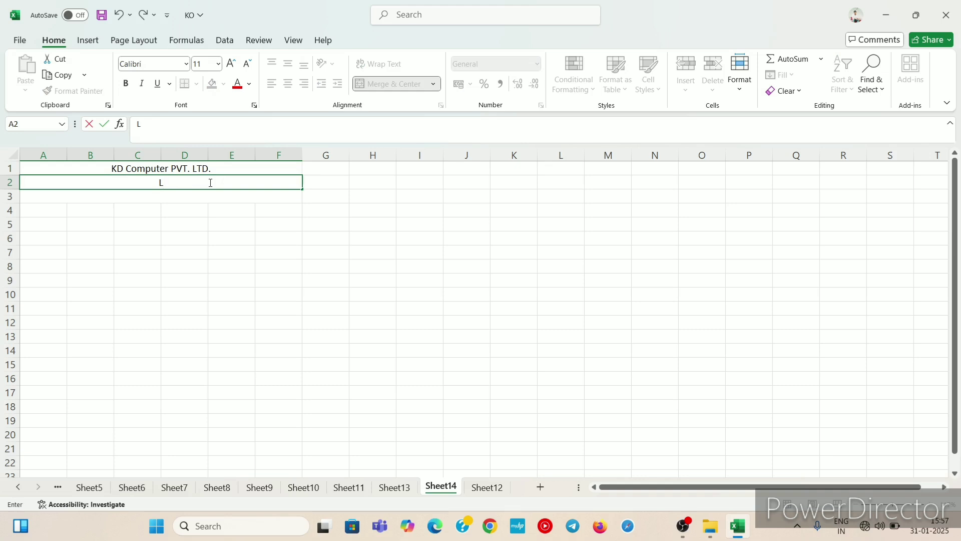
pyautogui.write('akkarpur Far')
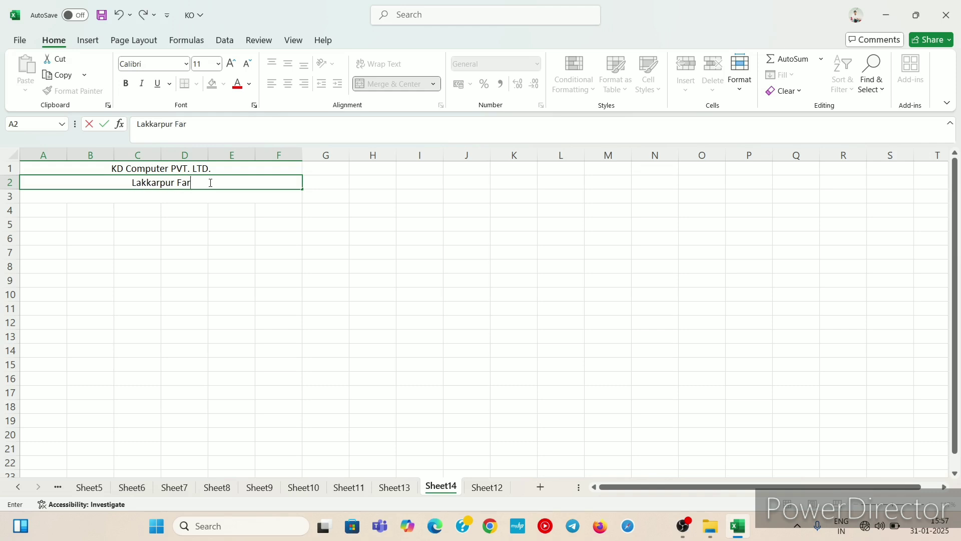
pyautogui.write('idabad')
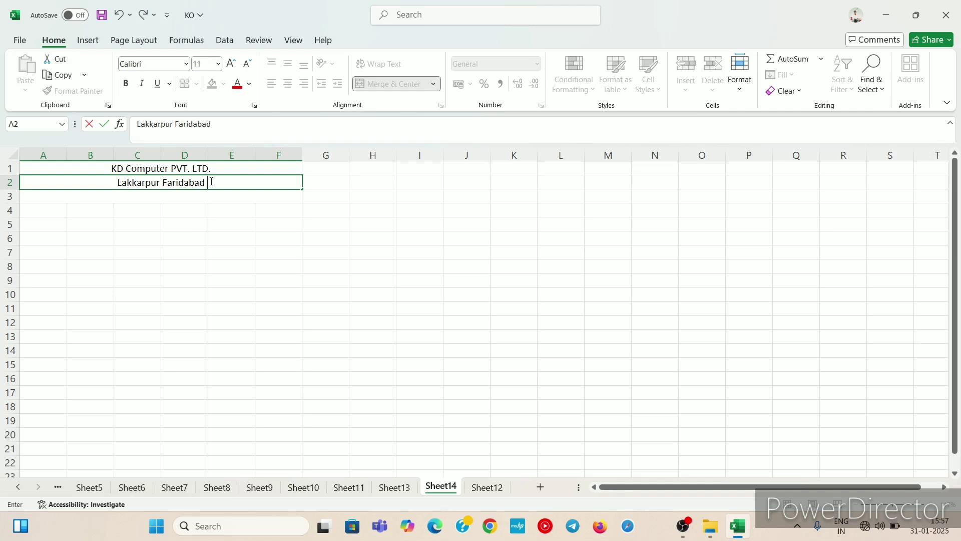
pyautogui.write(' Haryana')
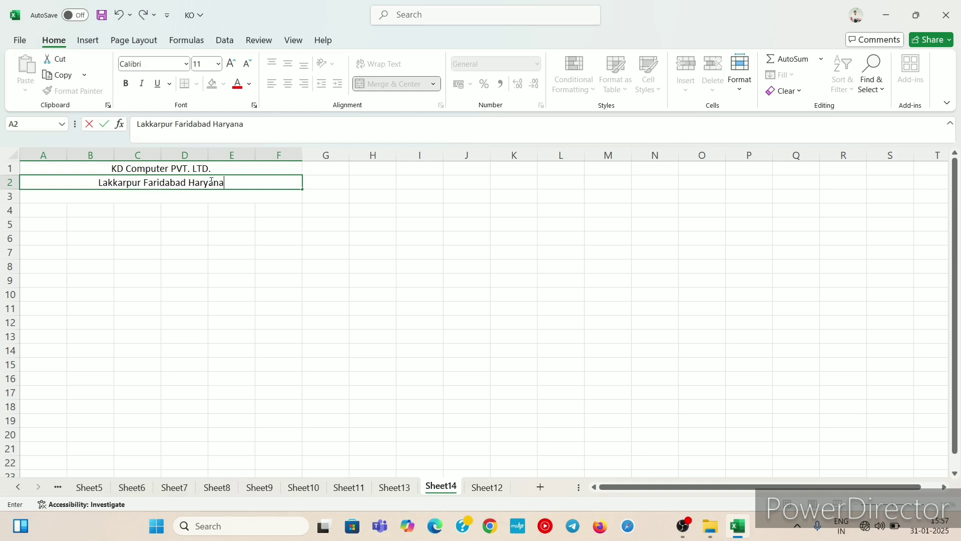
# Step: Enter the heading Bill invoice in the merged third row
pyautogui.click(197, 192)
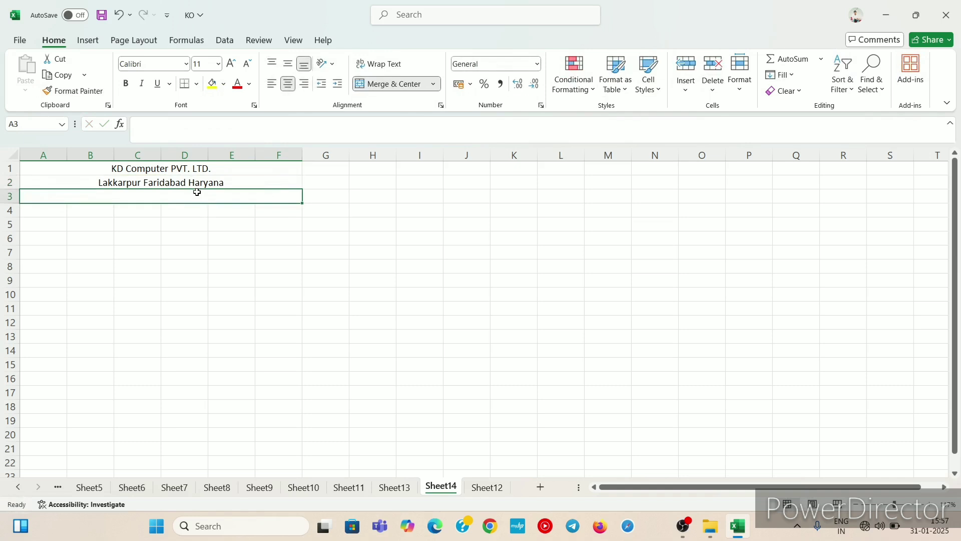
pyautogui.write('Bill')
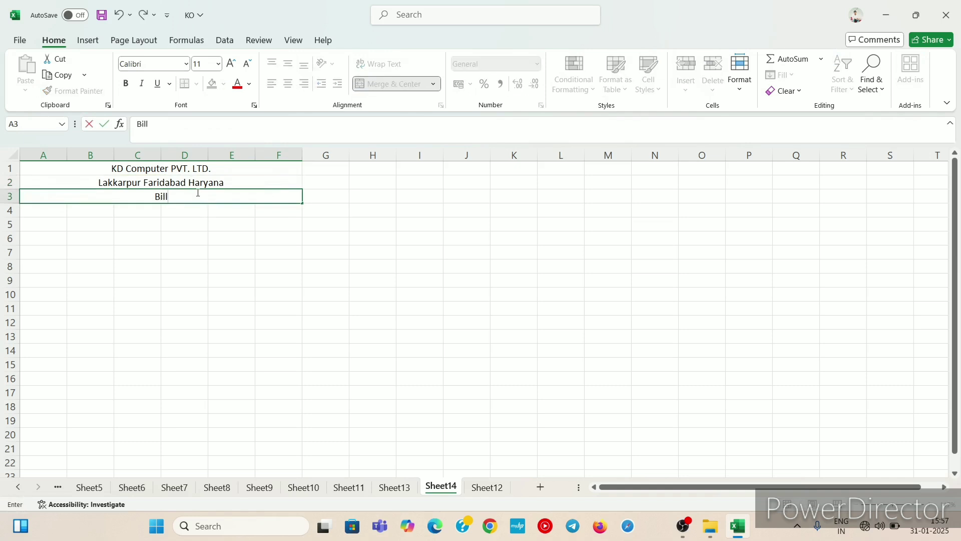
pyautogui.write(' invoiv')
pyautogui.press('BackSpace')
pyautogui.write('ce')
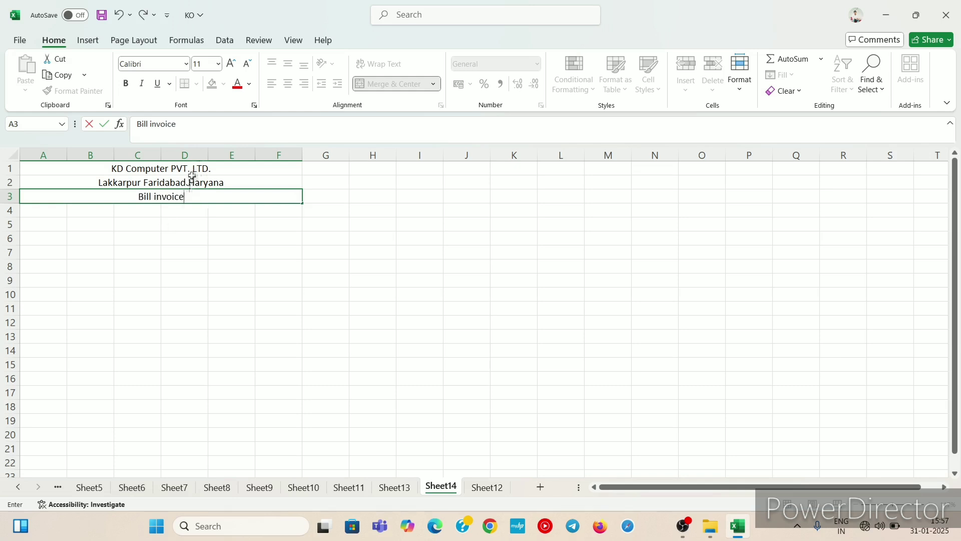
# Step: Make the company name bold and enlarge its font size to 16
pyautogui.click(191, 168)
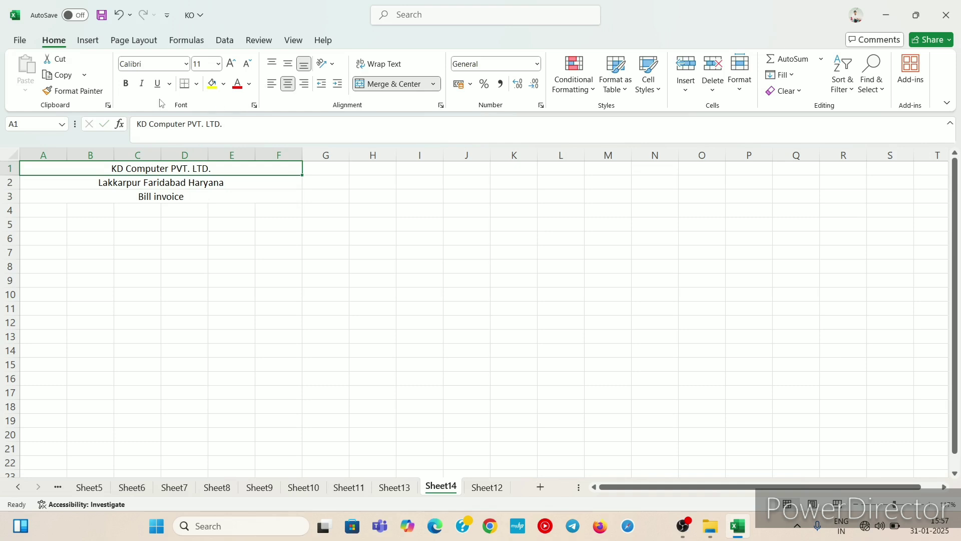
pyautogui.click(126, 84)
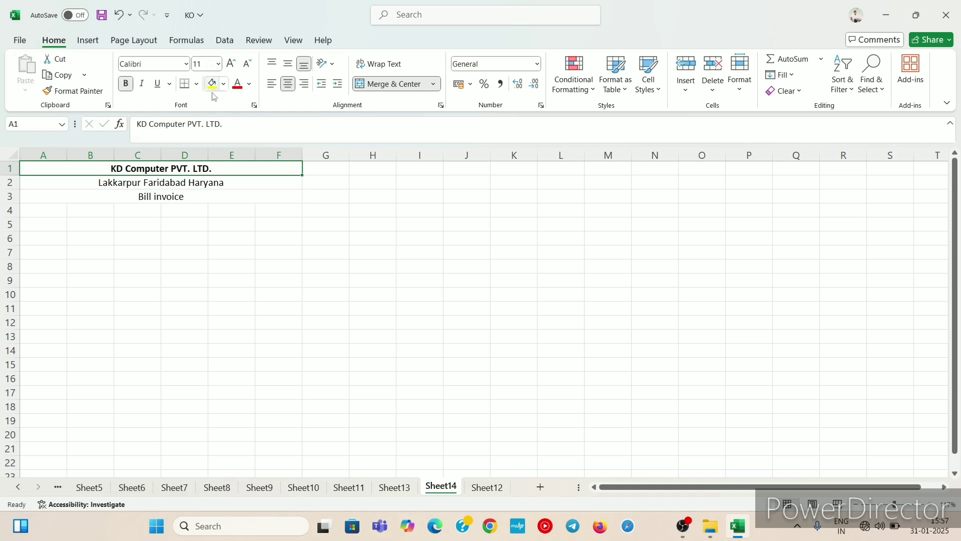
pyautogui.click(232, 63)
pyautogui.click(233, 64)
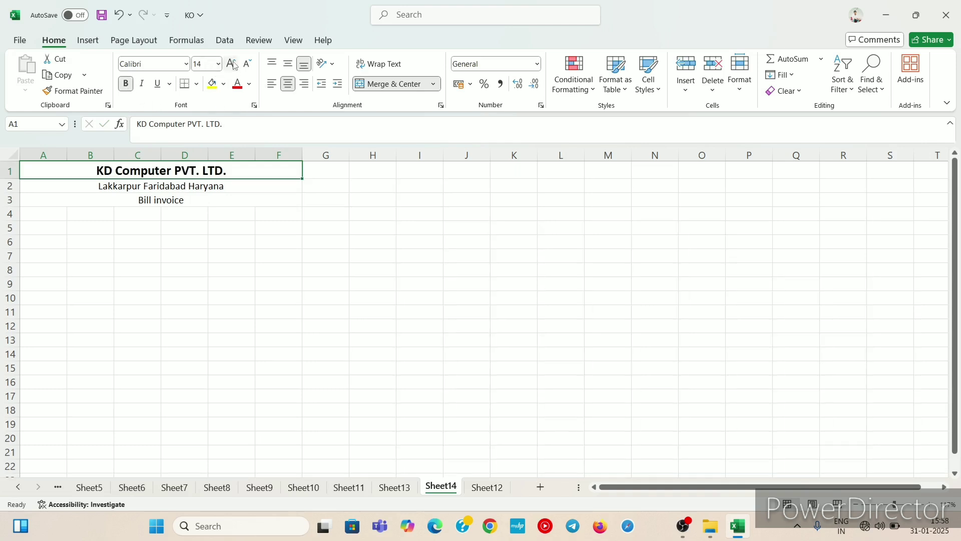
pyautogui.click(232, 63)
pyautogui.click(231, 64)
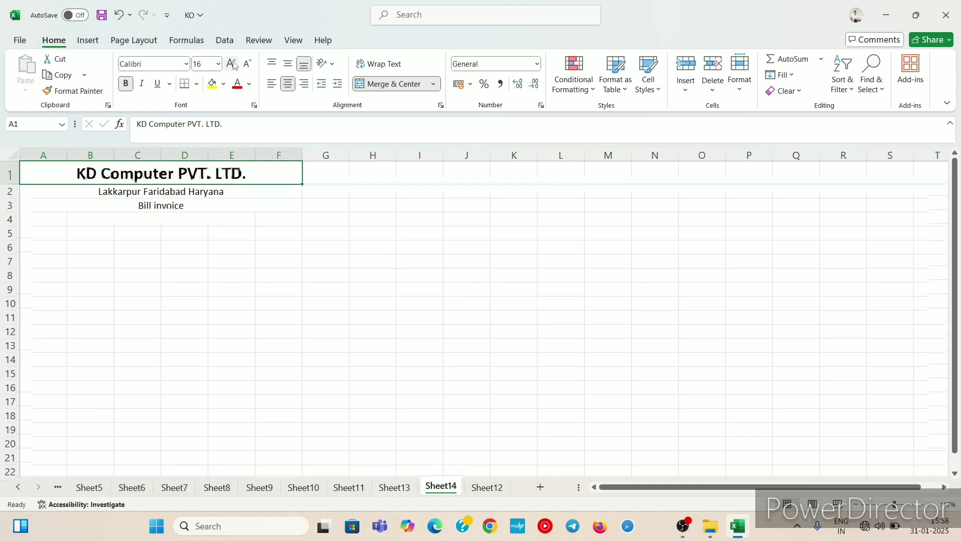
# Step: Bold the location row, and set the Bill invoice row to bold with font size 12
pyautogui.click(132, 192)
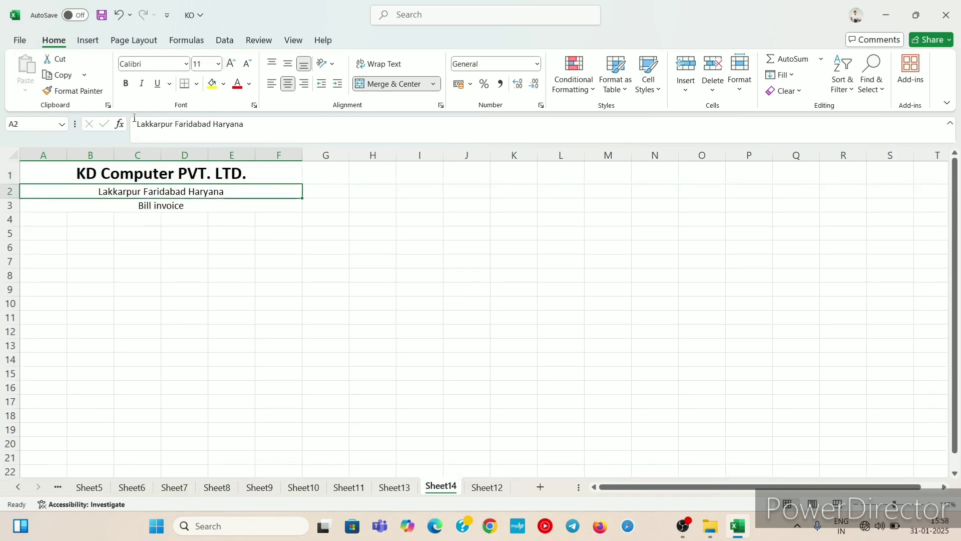
pyautogui.click(126, 84)
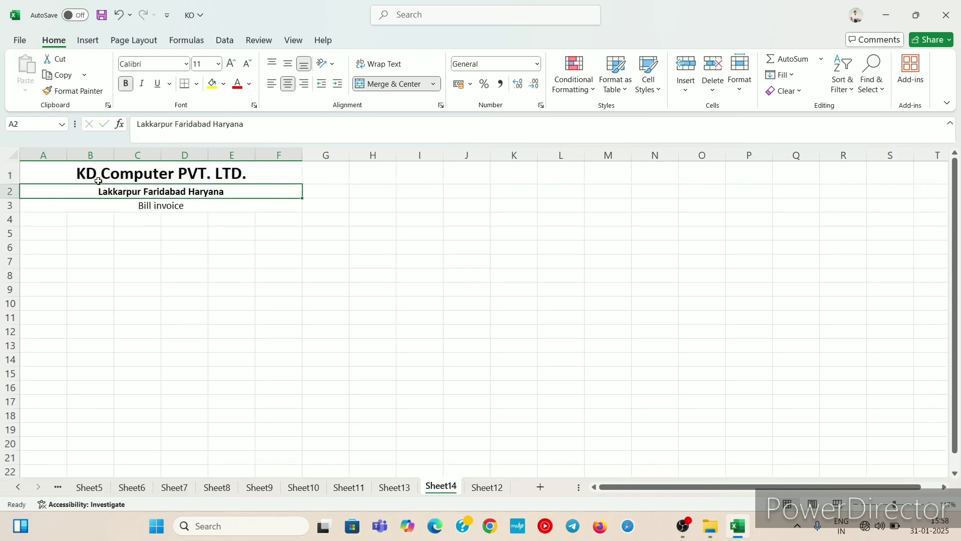
pyautogui.click(101, 205)
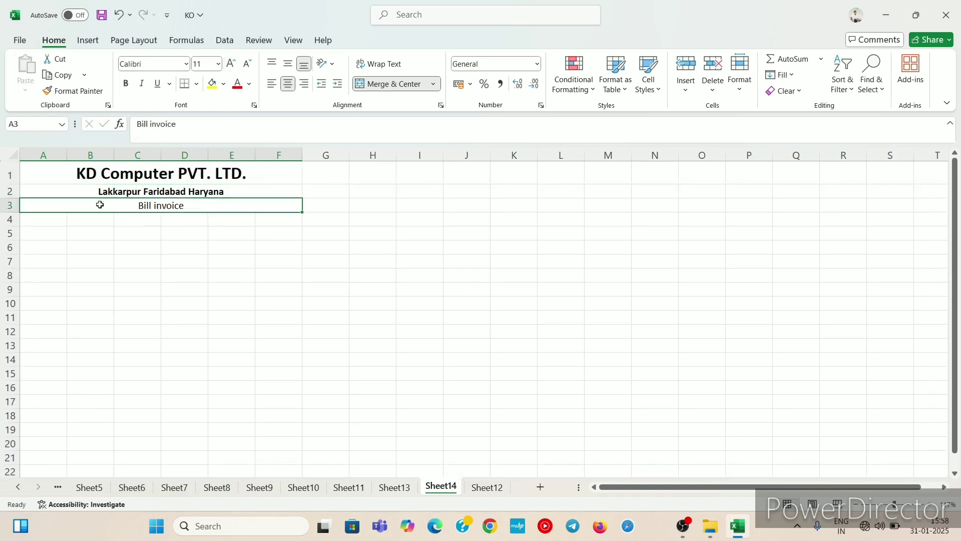
pyautogui.click(231, 63)
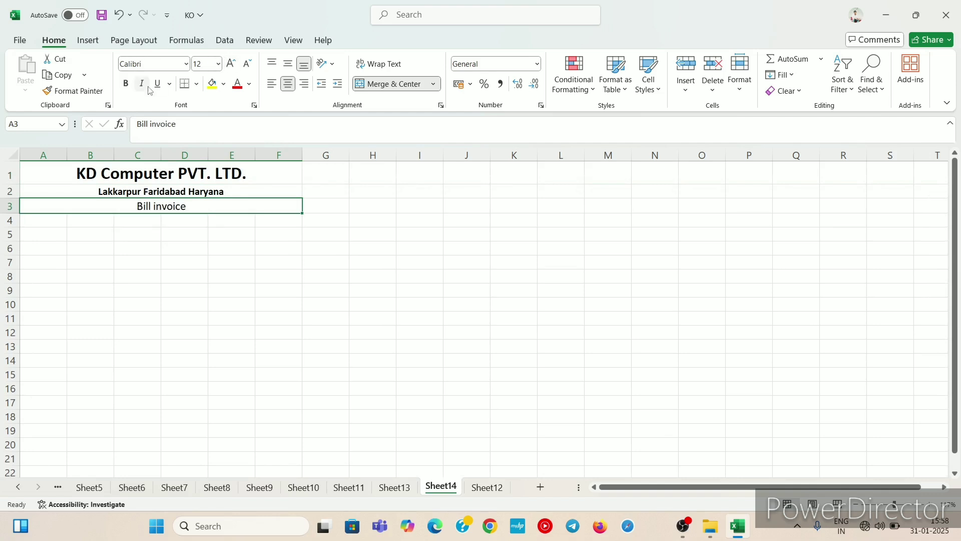
pyautogui.click(125, 84)
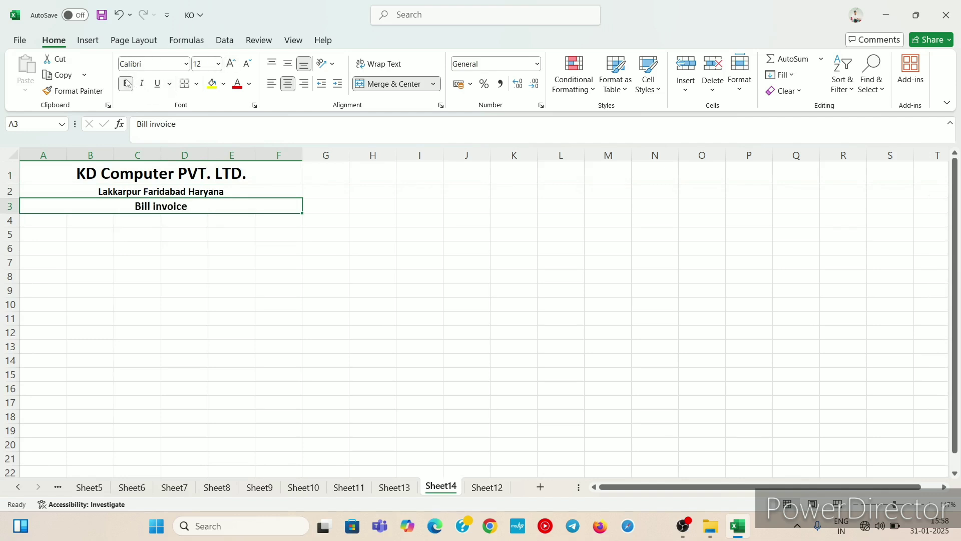
# Step: Enter the column header S.N. in cell A4 and move to the next column
pyautogui.click(49, 221)
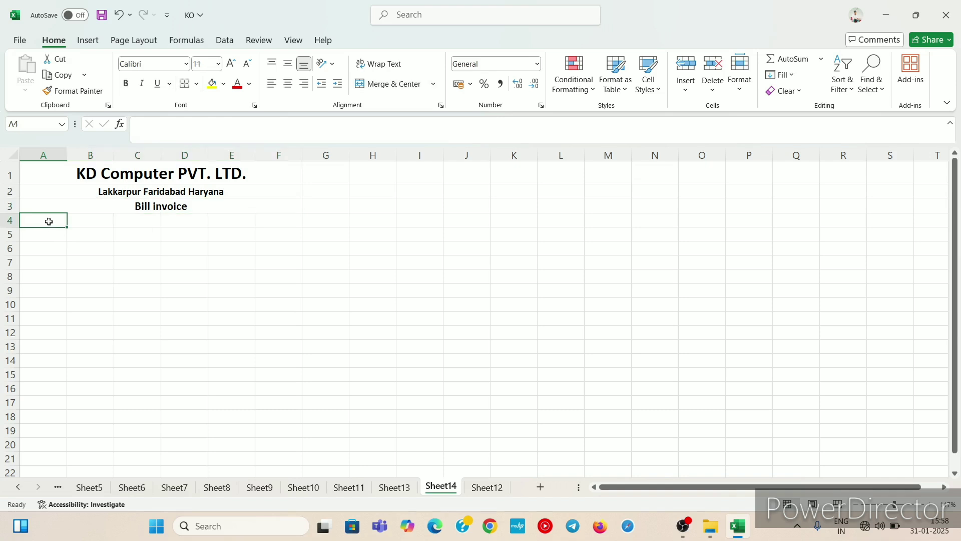
pyautogui.write('S')
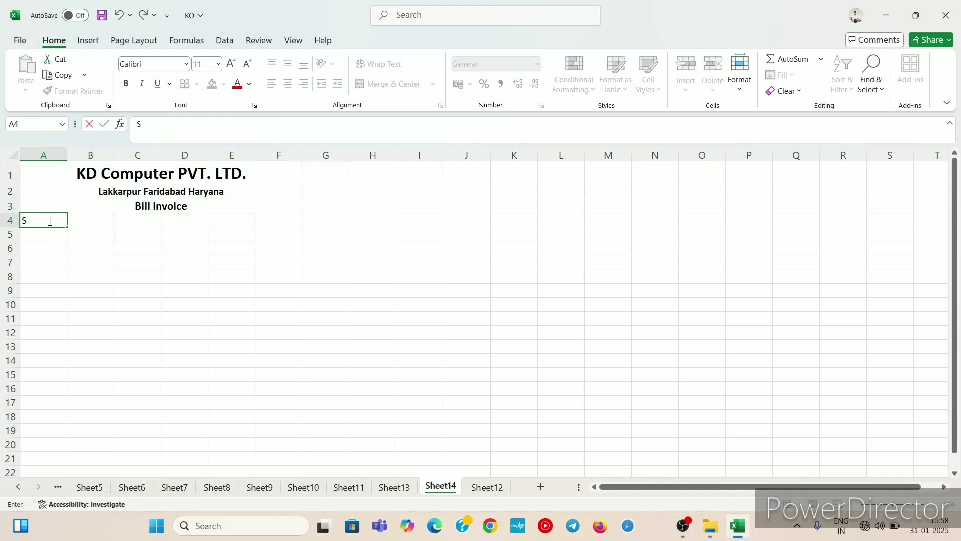
pyautogui.write('.NO')
pyautogui.press('BackSpace')
pyautogui.press('Tab')
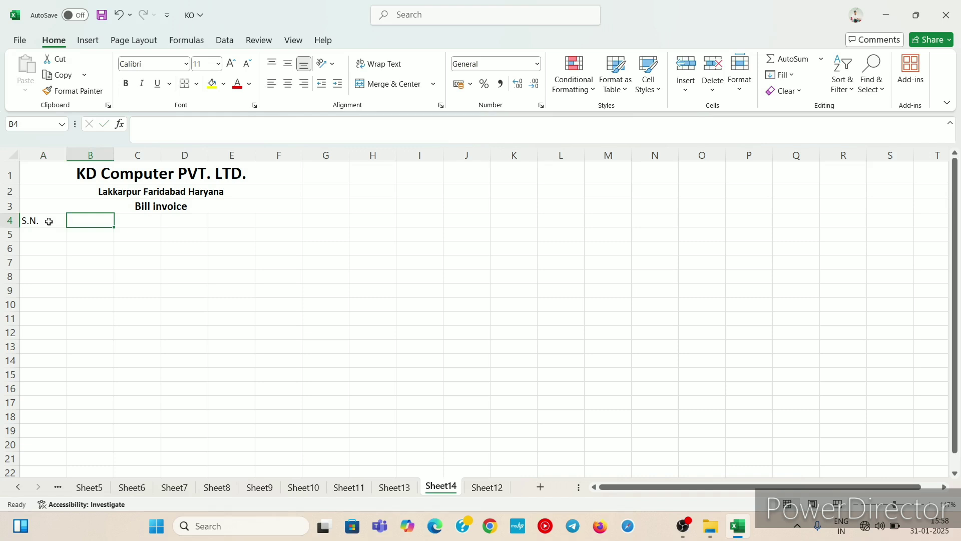
# Step: Enter the column header HSN Code in cell B4 and reselect that cell
pyautogui.write('H')
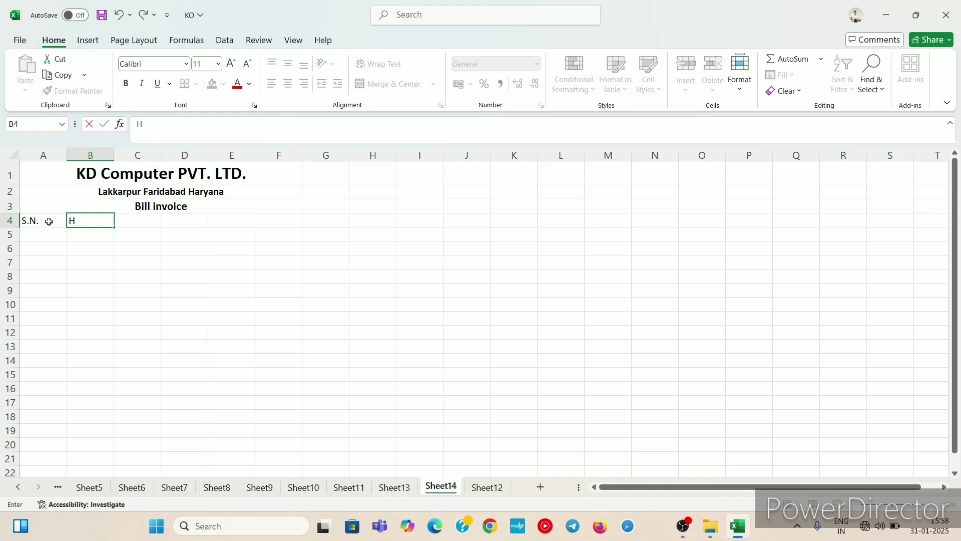
pyautogui.write('SN cODE')
pyautogui.press('BackSpace')
pyautogui.press('BackSpace')
pyautogui.press('BackSpace')
pyautogui.press('BackSpace')
pyautogui.press('BackSpace')
pyautogui.write('c')
pyautogui.press('BackSpace')
pyautogui.write('Code')
pyautogui.click(103, 260)
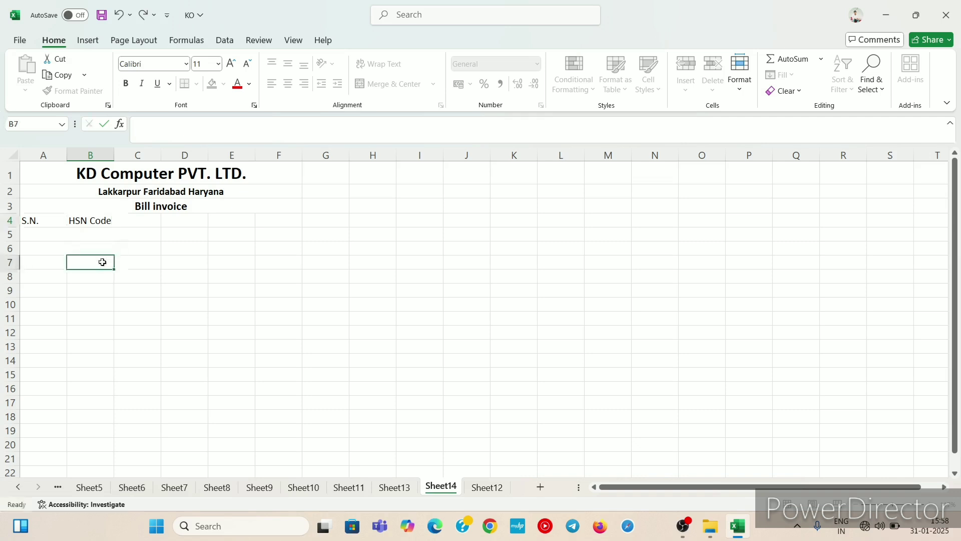
pyautogui.click(95, 219)
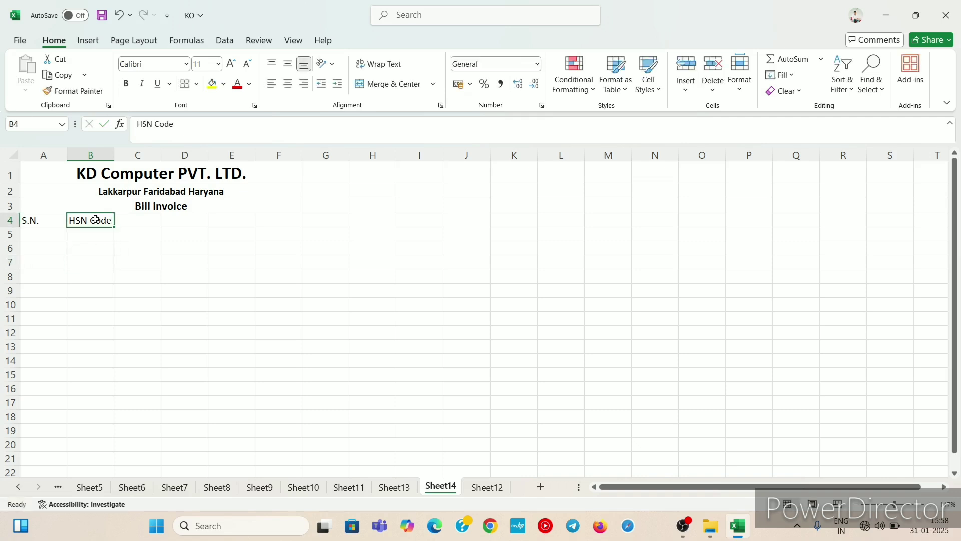
# Step: AutoFit the width of column B to its HSN Code header
pyautogui.hotkey('alt', 'h')
pyautogui.press('o')
pyautogui.press('i')
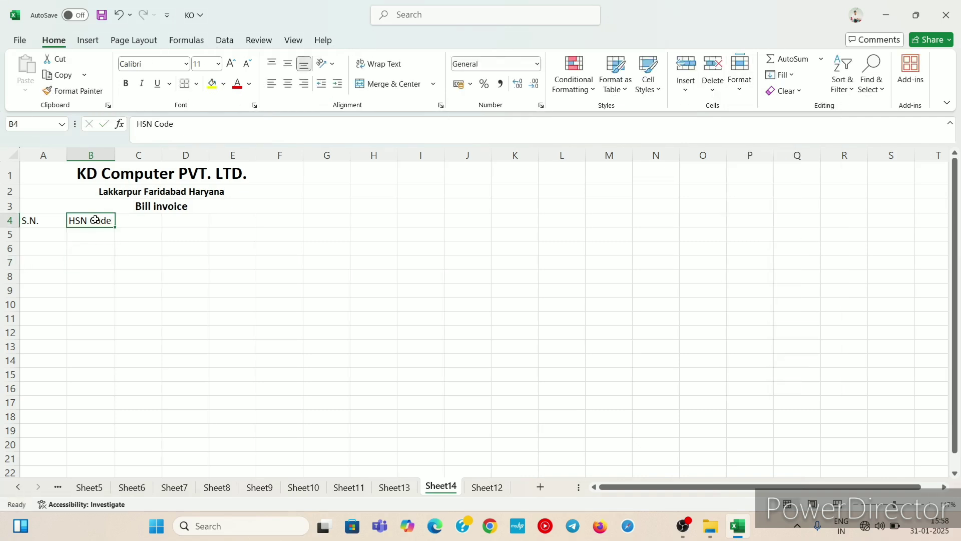
# Step: Enter the header Name of Product in cell C4 and widen column C to fit it
pyautogui.click(146, 216)
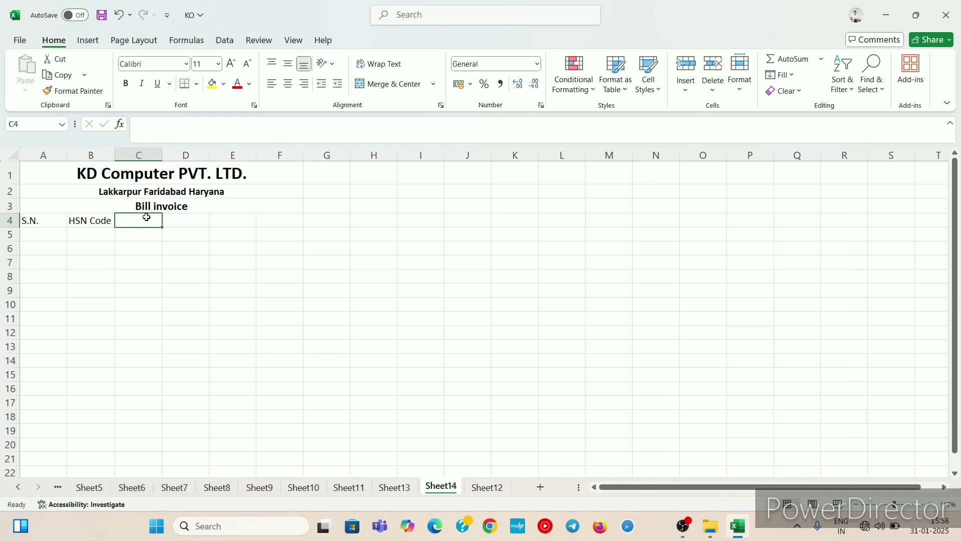
pyautogui.write('Na')
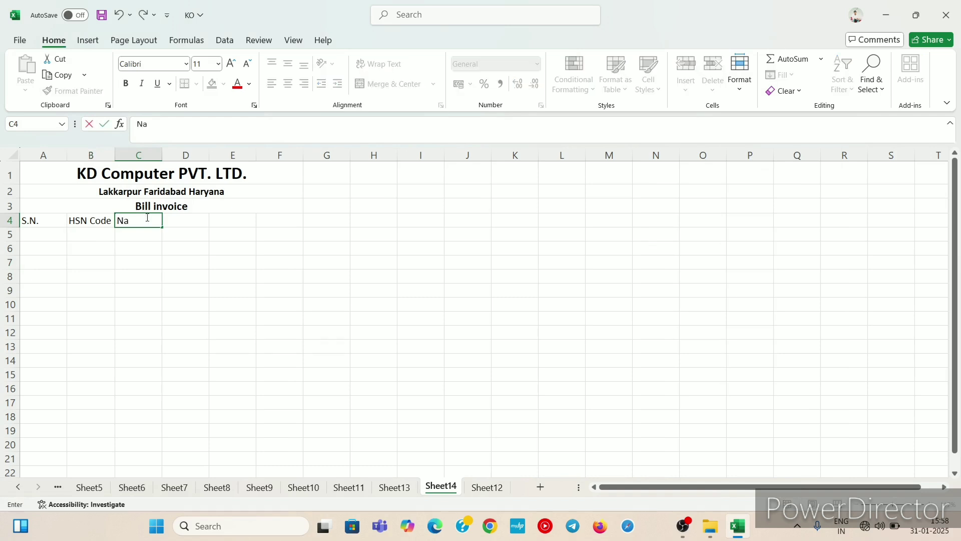
pyautogui.write('me of Product')
pyautogui.click(124, 249)
pyautogui.click(134, 220)
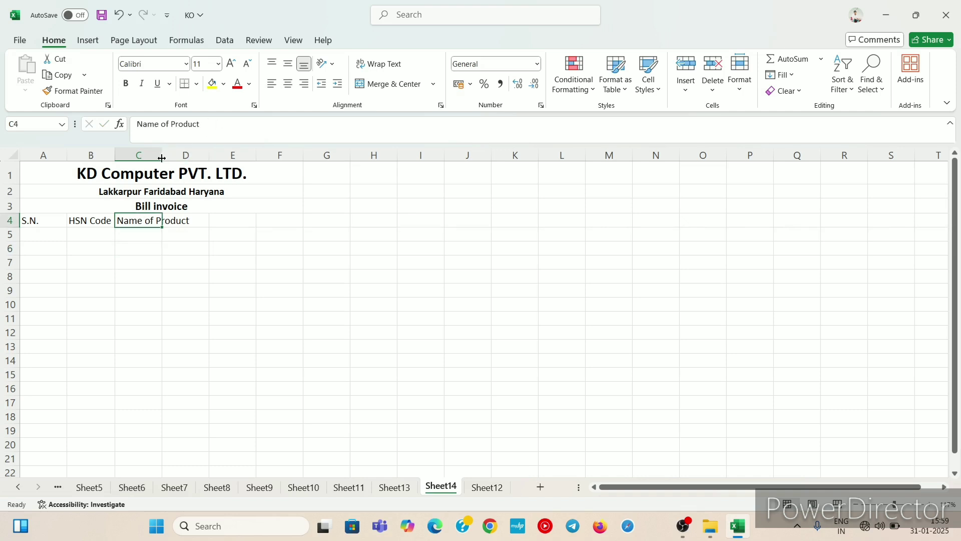
pyautogui.moveTo(162, 158); pyautogui.dragTo(194, 159)
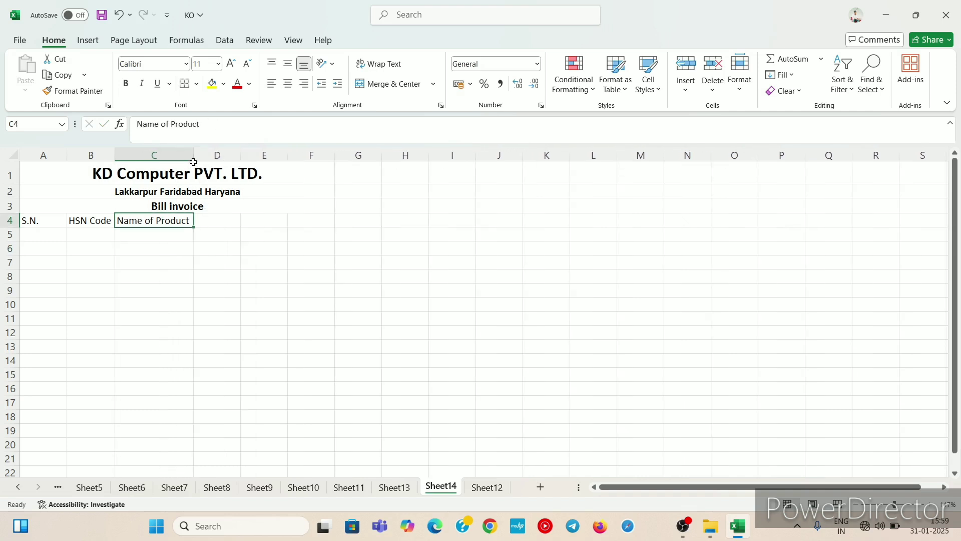
# Step: Enter the column headers QTY, Rate and Amount in cells D4, E4 and F4
pyautogui.click(217, 224)
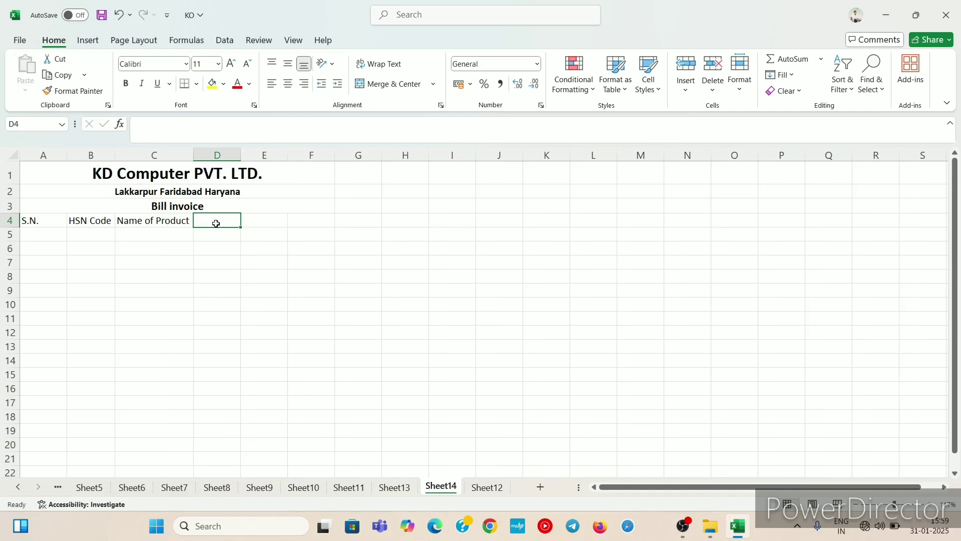
pyautogui.write('QTY')
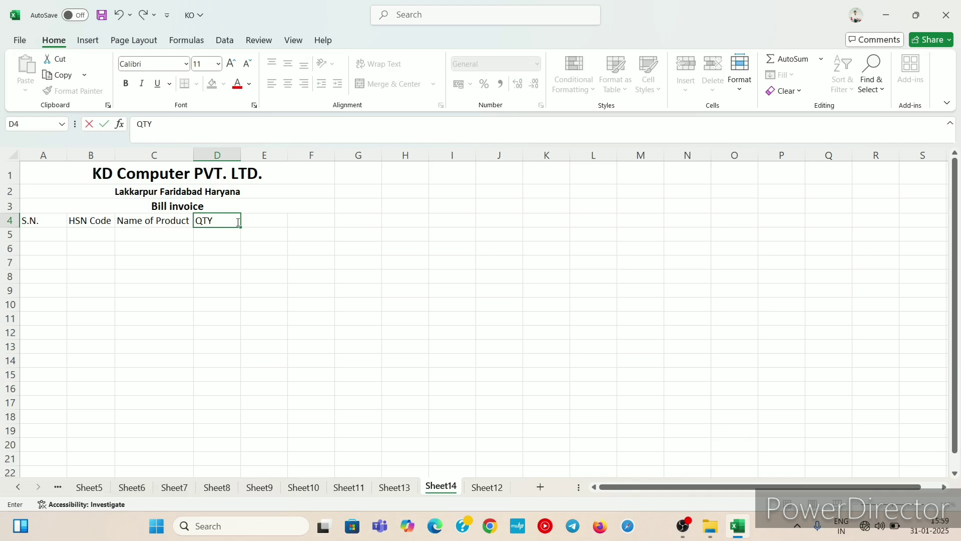
pyautogui.click(265, 219)
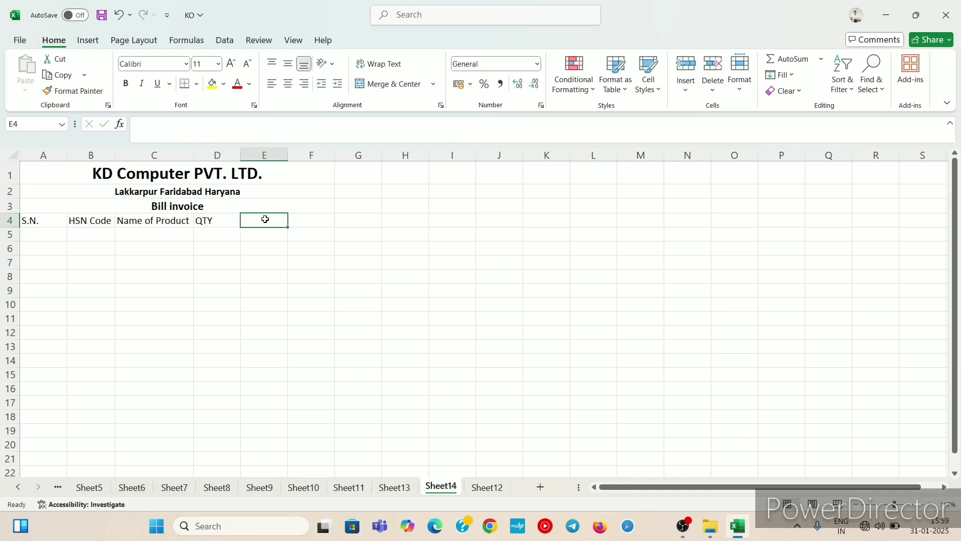
pyautogui.write('R')
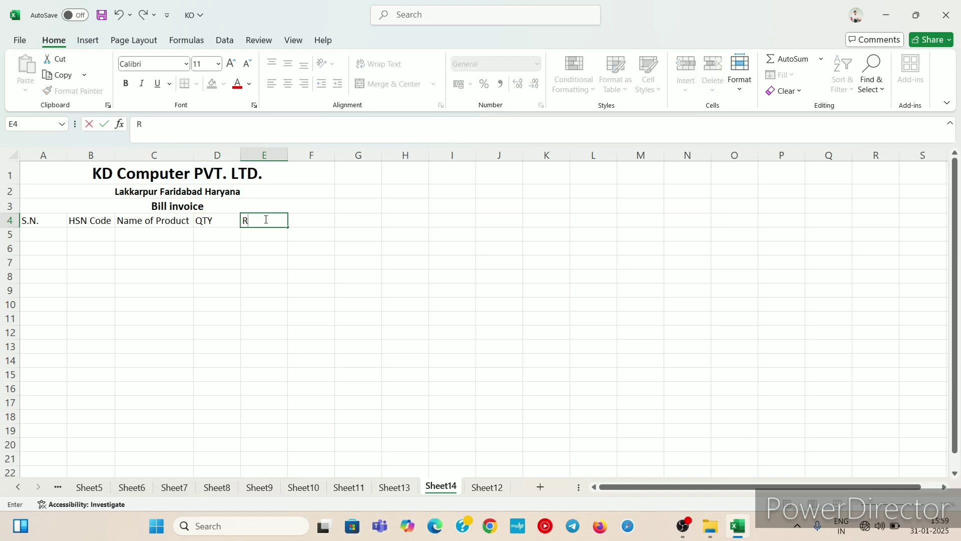
pyautogui.write('AT')
pyautogui.press('BackSpace')
pyautogui.press('BackSpace')
pyautogui.write('ate')
pyautogui.click(304, 216)
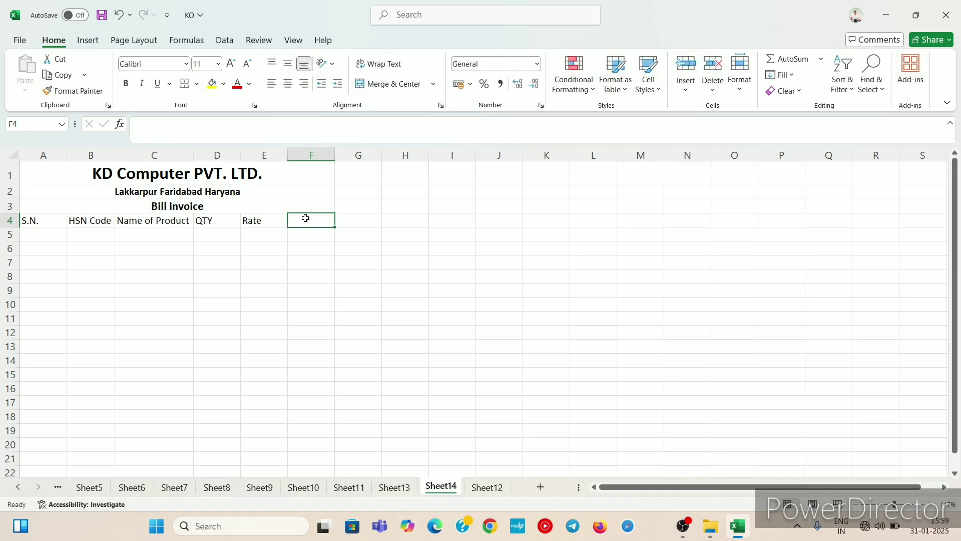
pyautogui.write('A')
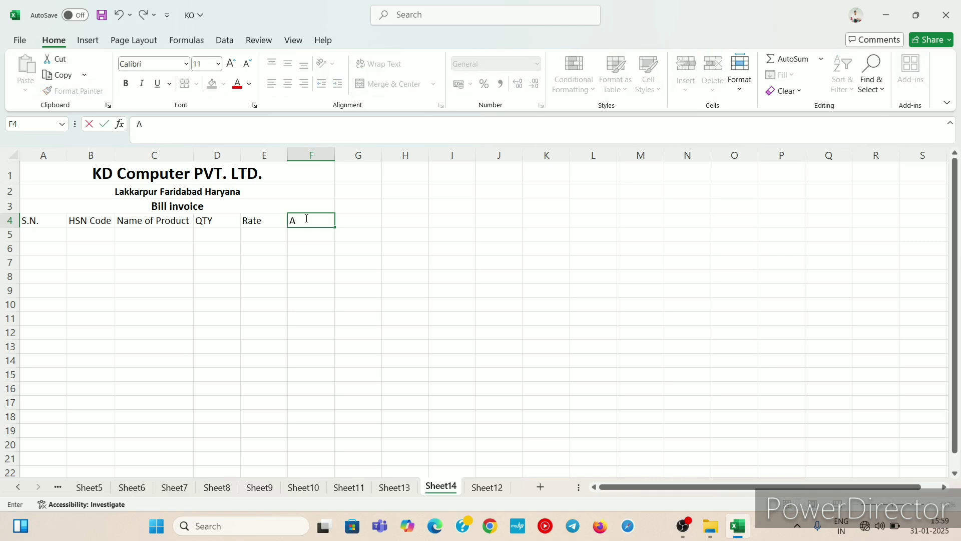
pyautogui.write('mount')
pyautogui.click(308, 245)
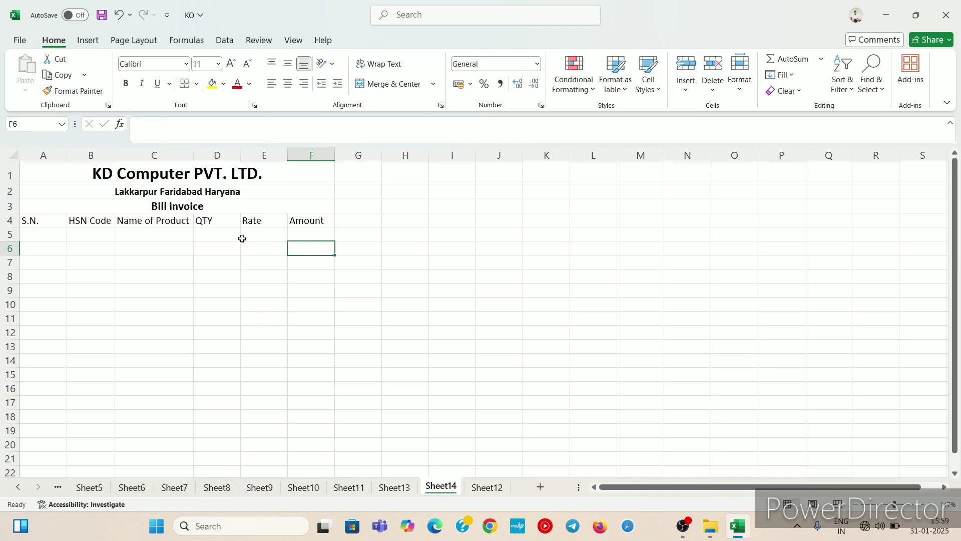
# Step: Number the S.N. column 1 to 10 in A5:A14 by entering 1 and 2 and filling the series down
pyautogui.click(48, 230)
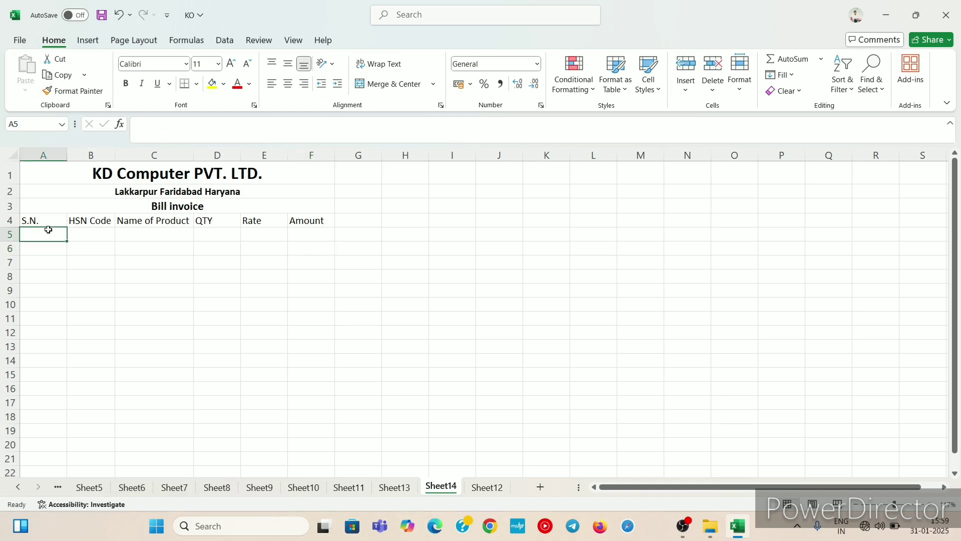
pyautogui.write('1')
pyautogui.press('Return')
pyautogui.write('2')
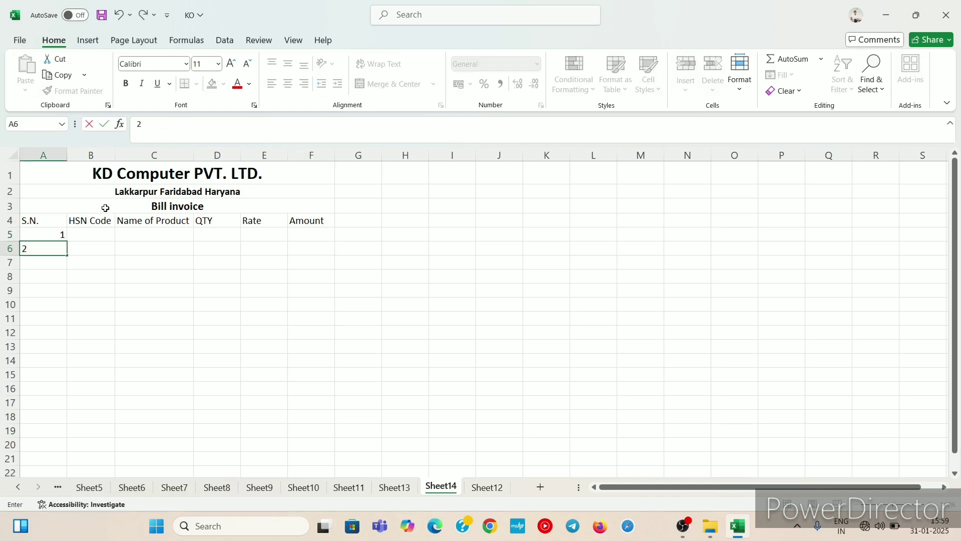
pyautogui.click(53, 233)
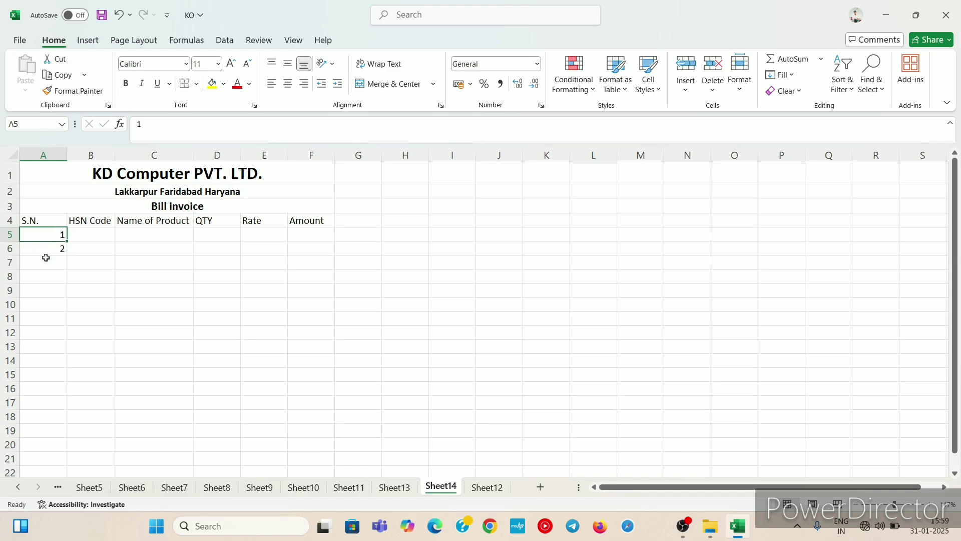
pyautogui.moveTo(46, 258); pyautogui.dragTo(54, 233)
pyautogui.click(55, 232)
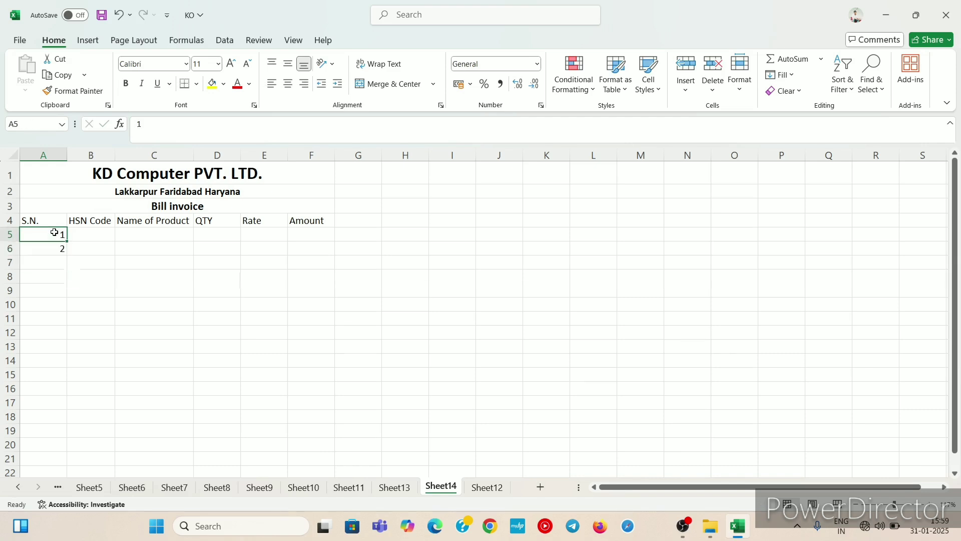
pyautogui.click(97, 236)
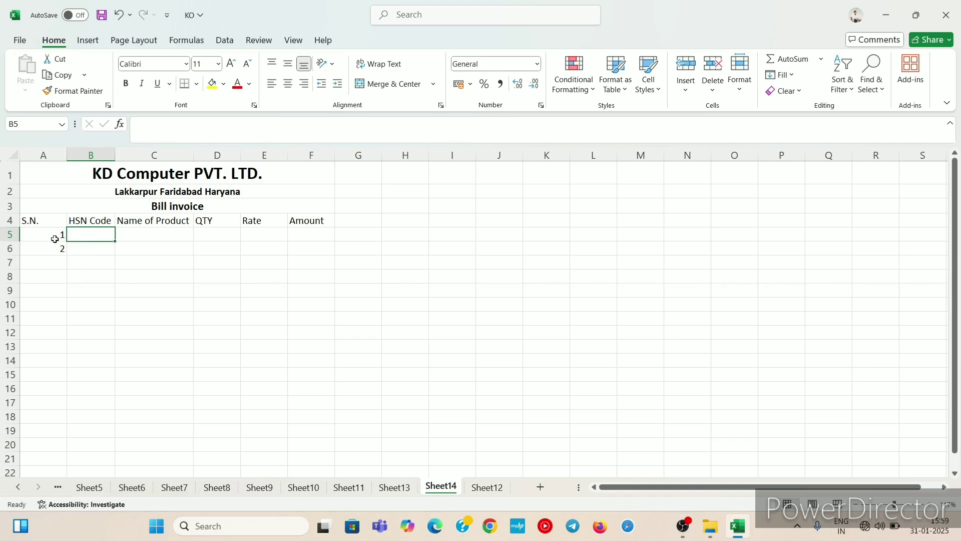
pyautogui.moveTo(51, 236); pyautogui.dragTo(51, 252)
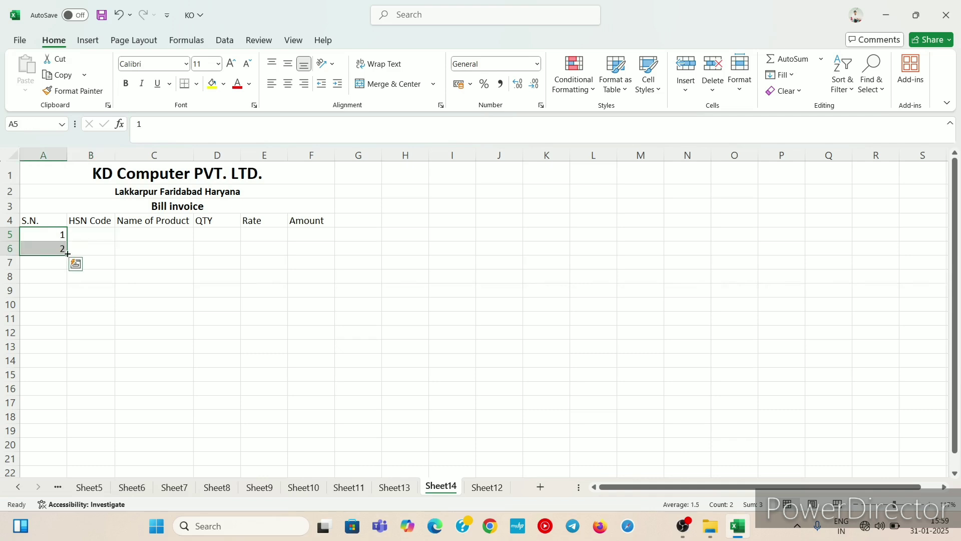
pyautogui.moveTo(67, 254); pyautogui.dragTo(64, 366)
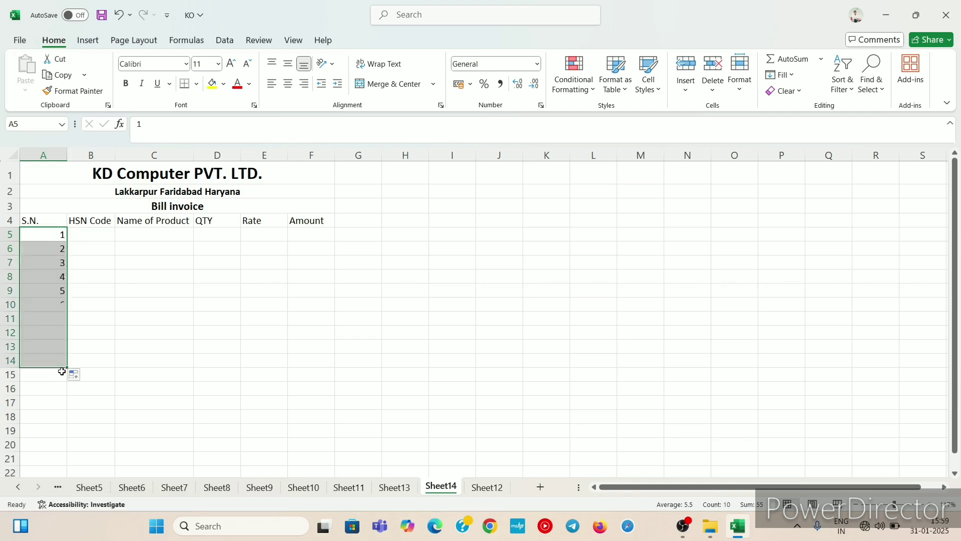
# Step: Enter HSN codes 20131 and 20132 in B5:B6 and fill the series down to 20140 in B14
pyautogui.click(90, 233)
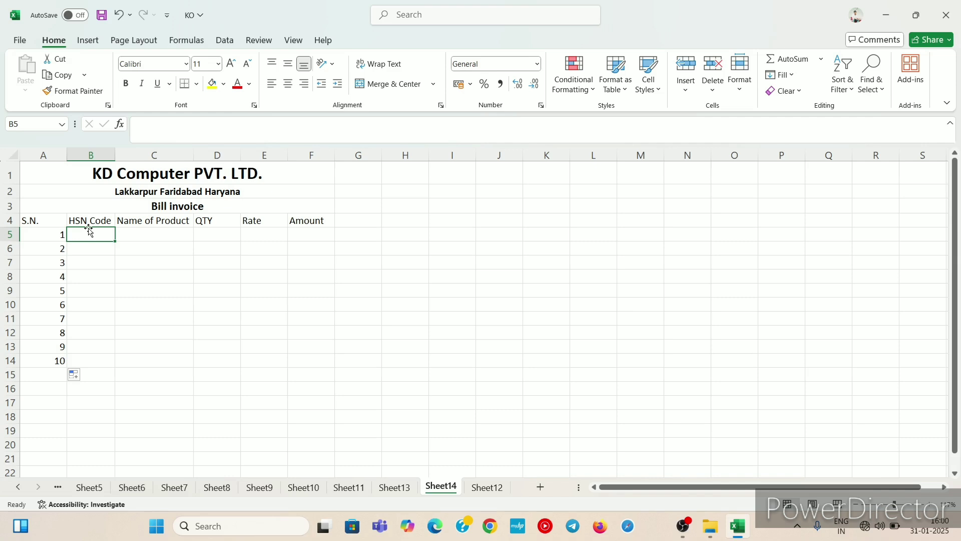
pyautogui.write('20')
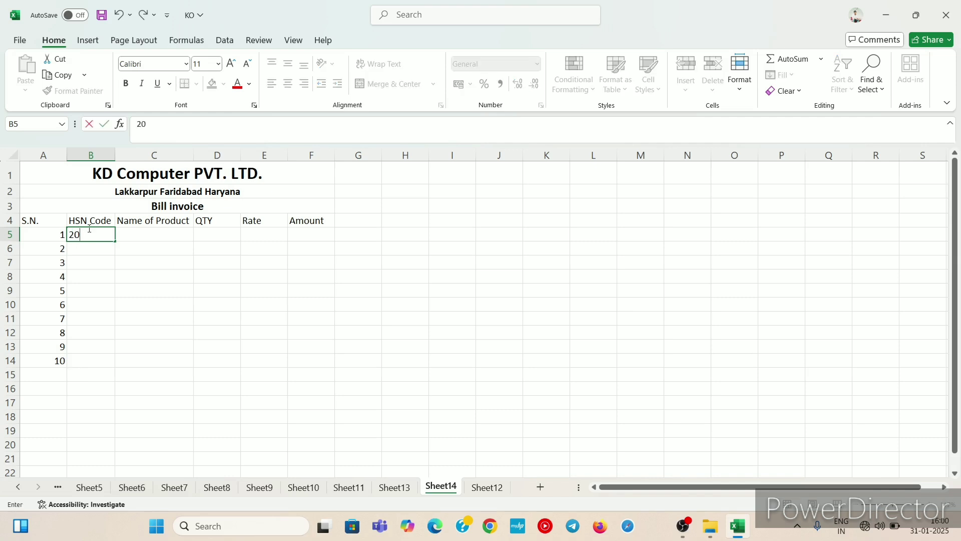
pyautogui.write('131')
pyautogui.press('Return')
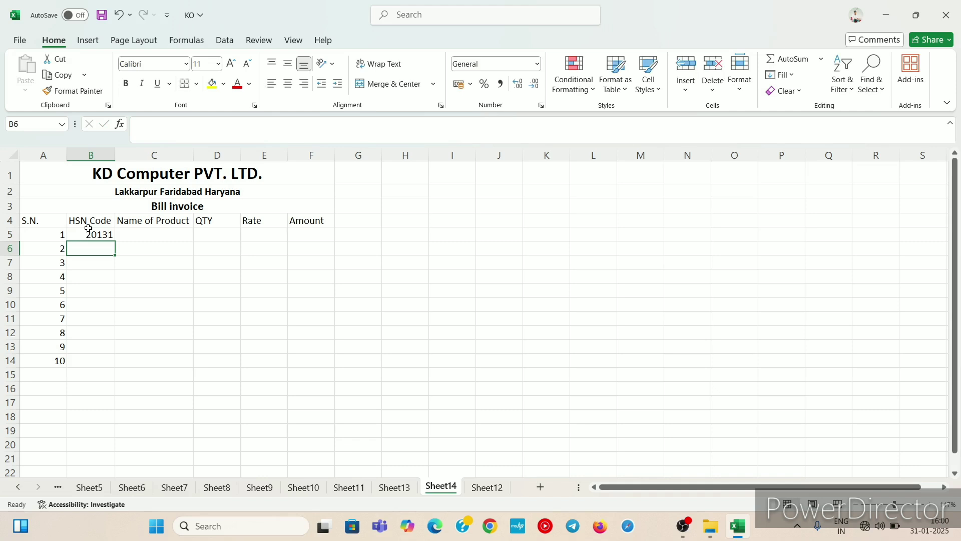
pyautogui.write('20')
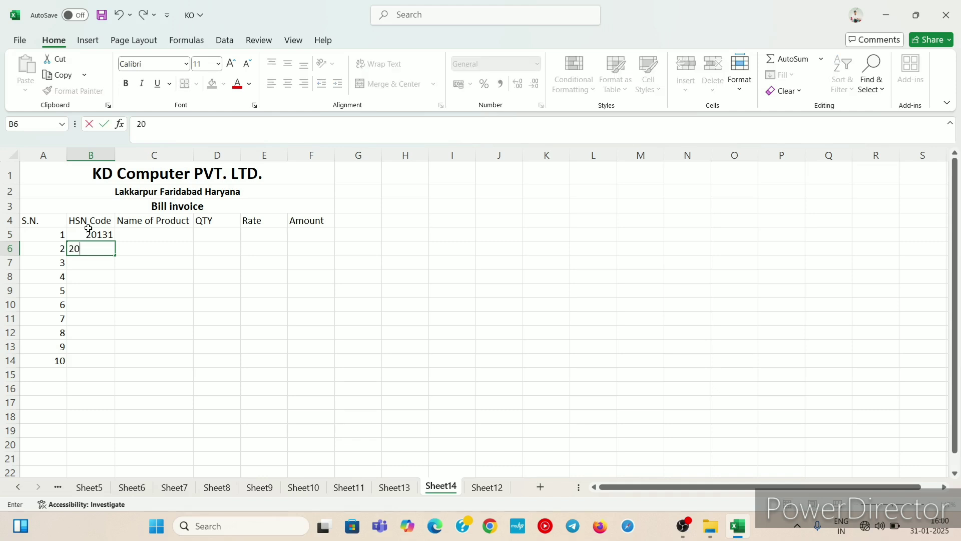
pyautogui.write('132')
pyautogui.click(118, 234)
pyautogui.click(108, 233)
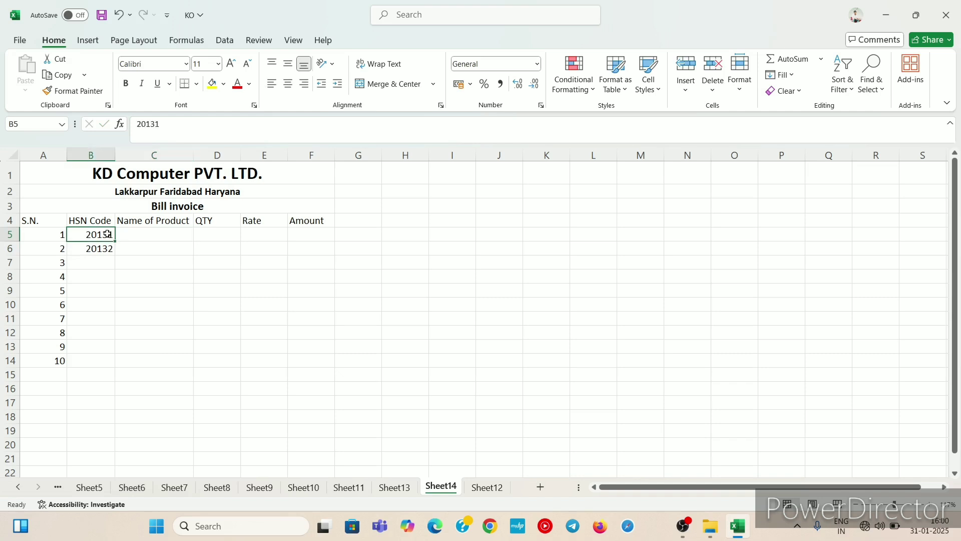
pyautogui.moveTo(108, 234); pyautogui.dragTo(122, 363)
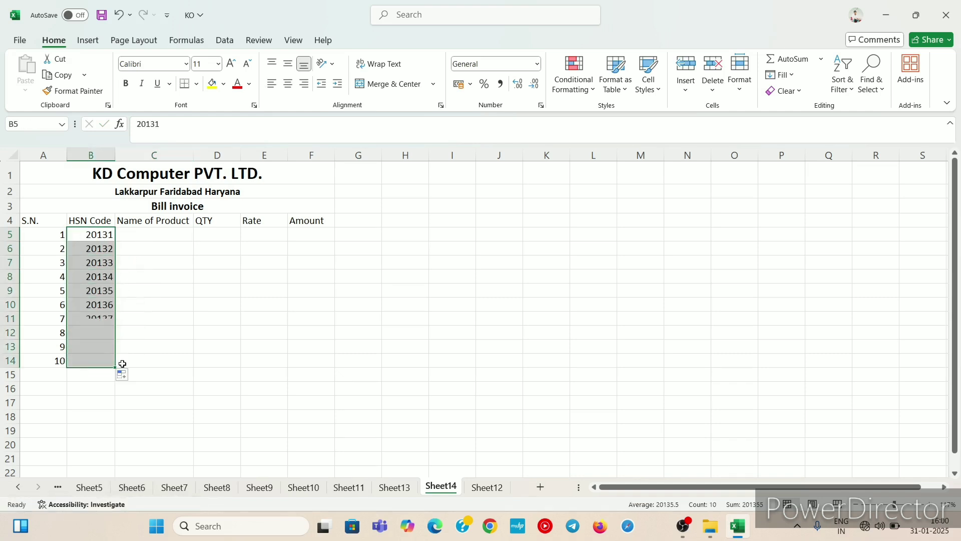
# Step: Copy the item names Keyboard through Pen Drive from Sheet13 and paste them into C5:C13 of Sheet14
pyautogui.click(129, 232)
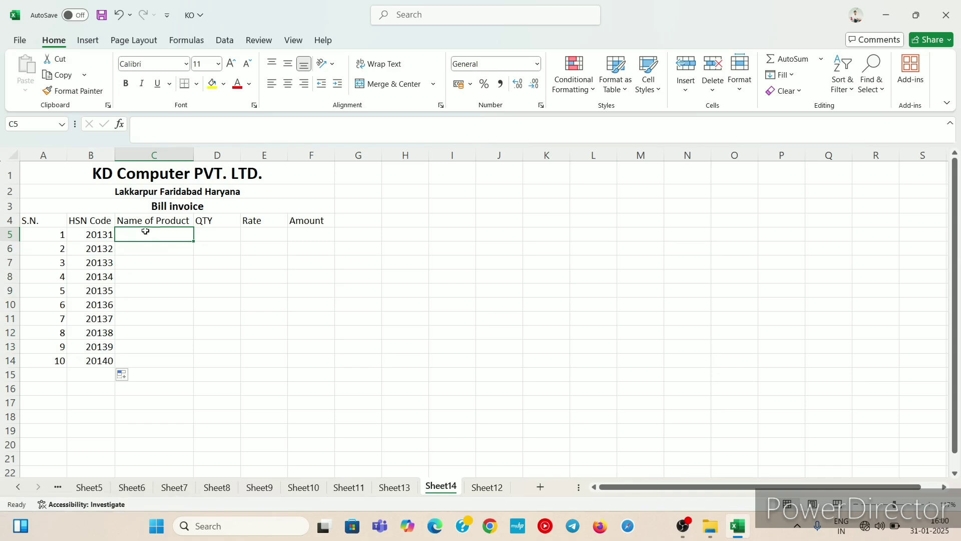
pyautogui.click(167, 267)
pyautogui.click(158, 236)
pyautogui.click(403, 492)
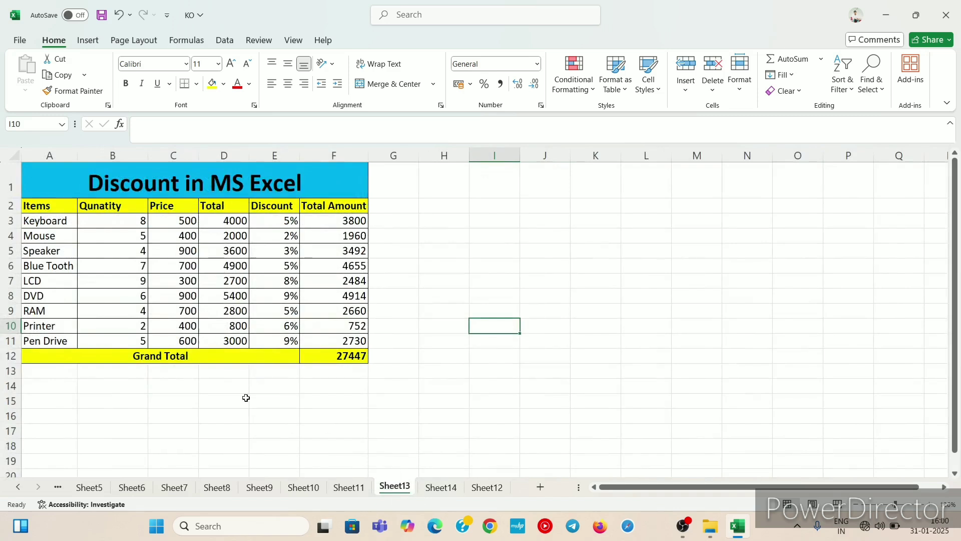
pyautogui.click(37, 222)
pyautogui.moveTo(36, 222); pyautogui.dragTo(37, 336)
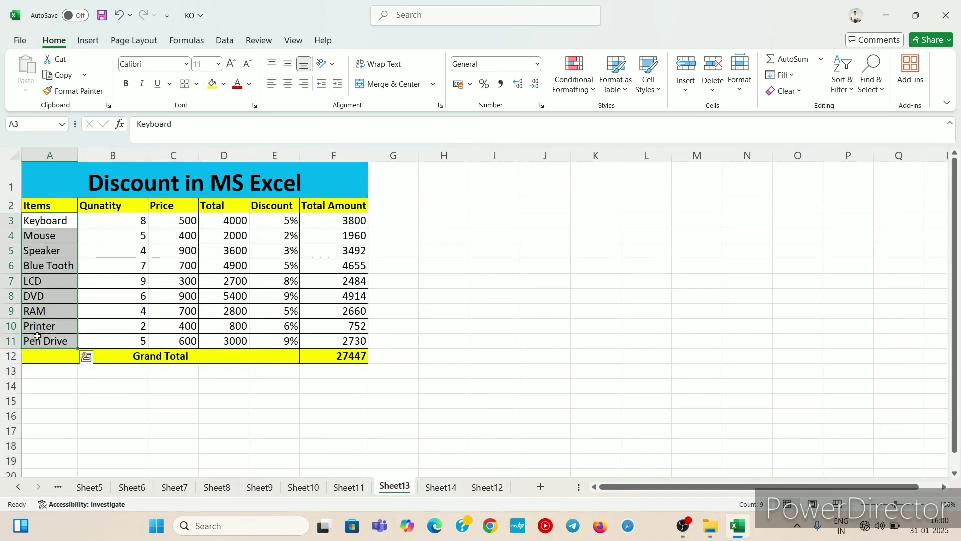
pyautogui.hotkey('ctrl', 'c')
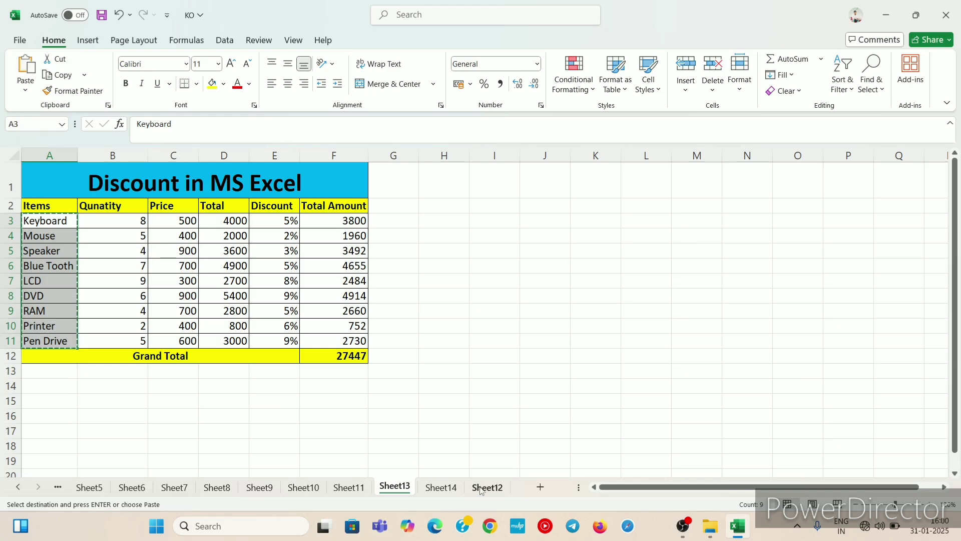
pyautogui.click(483, 488)
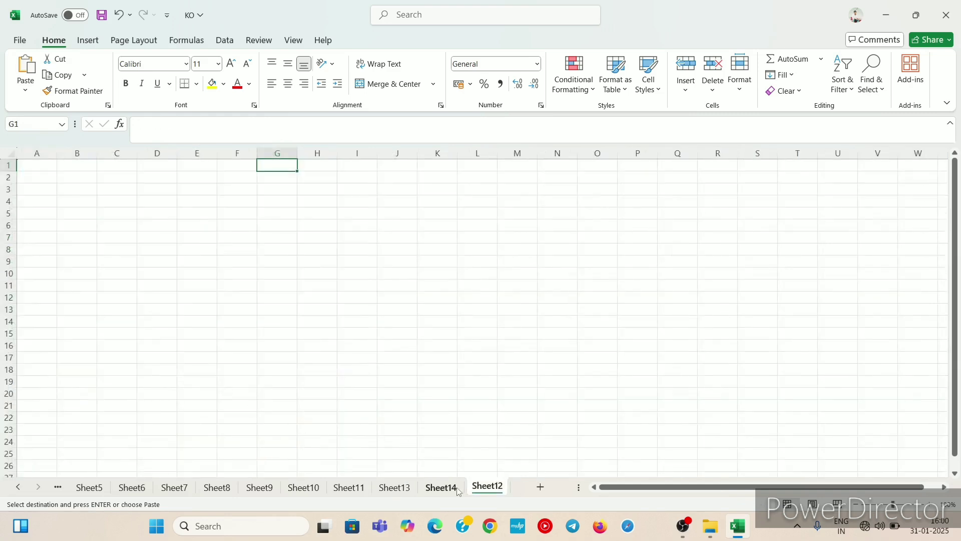
pyautogui.click(441, 487)
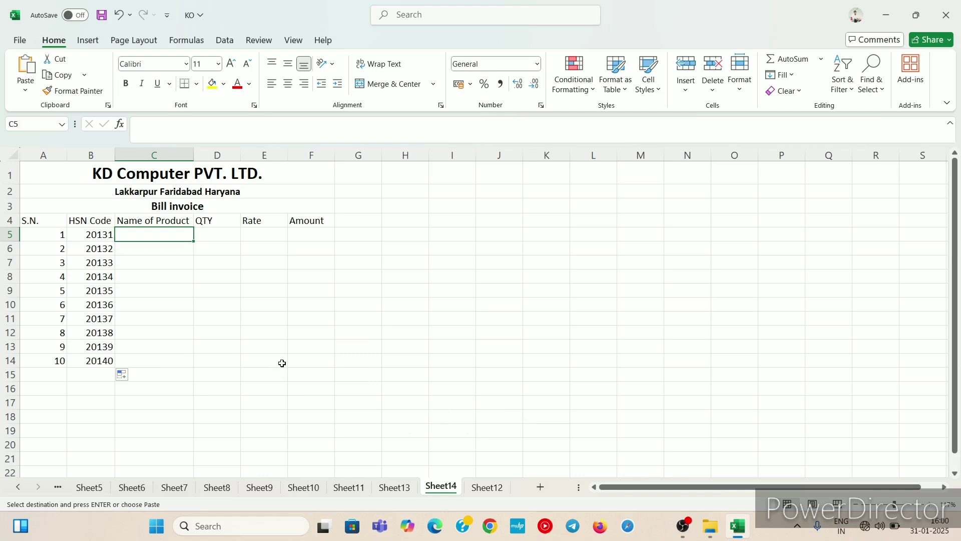
pyautogui.hotkey('ctrl', 'v')
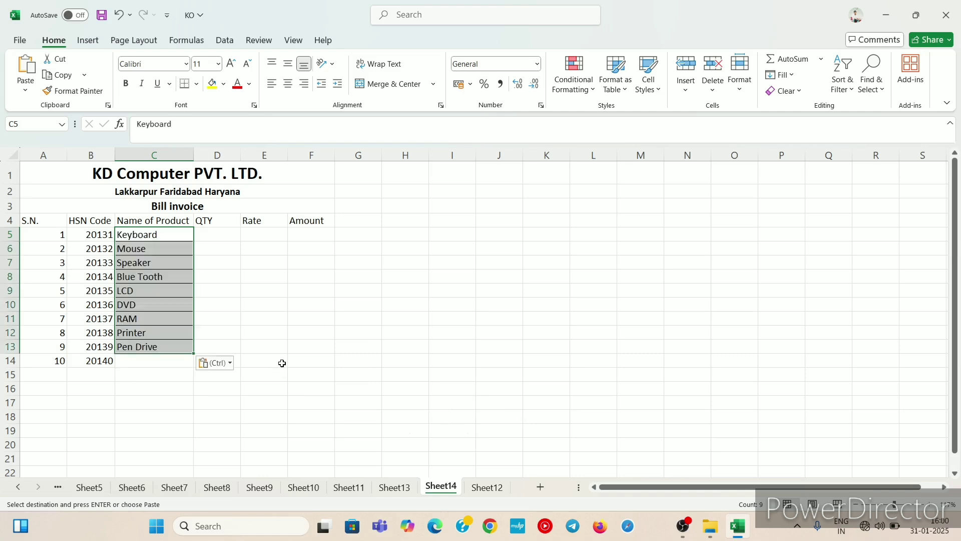
# Step: Enter the product name Cable in cell C14
pyautogui.click(133, 364)
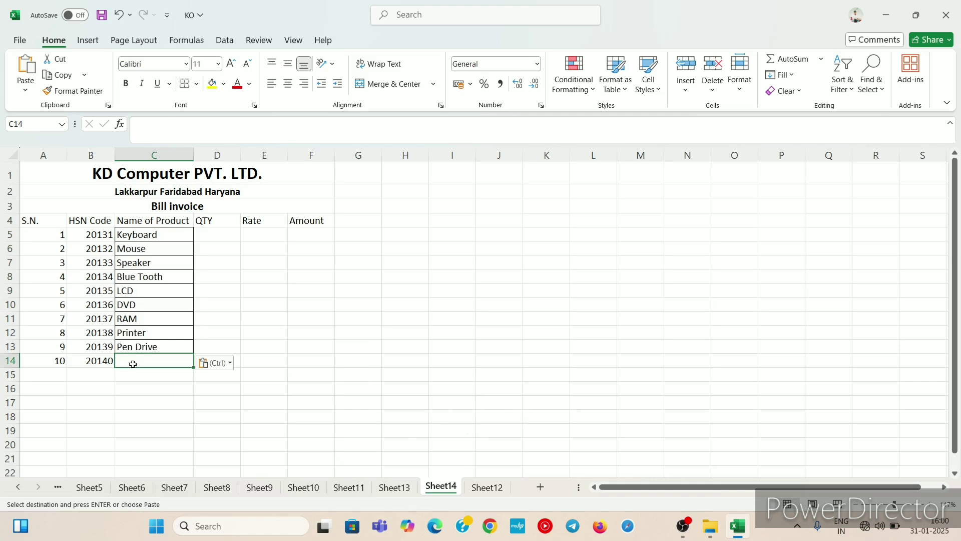
pyautogui.write('Cab')
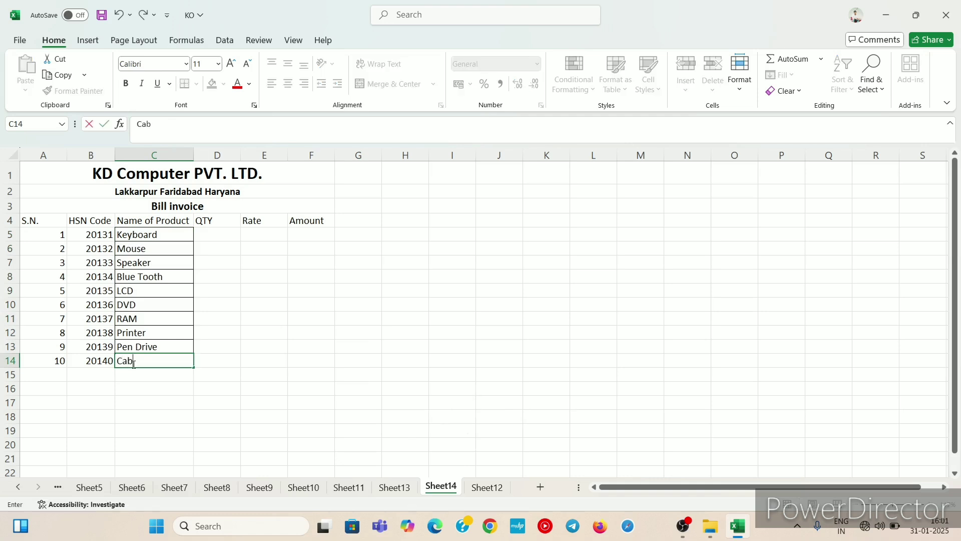
pyautogui.write('le')
pyautogui.click(227, 233)
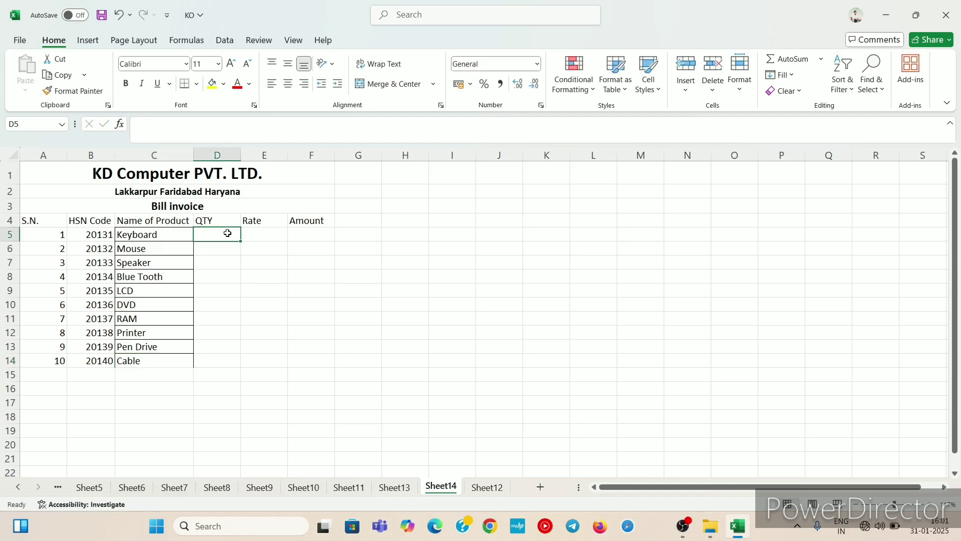
# Step: Enter the quantities 8, 7, 6, 7, 3, 4, 5 and 9 in the QTY column for D5 through D12
pyautogui.write('8')
pyautogui.press('Return')
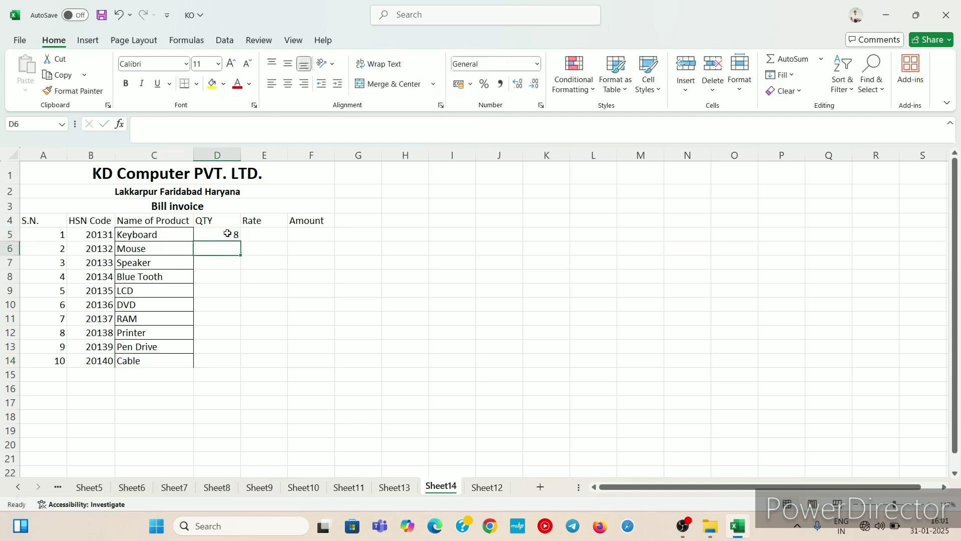
pyautogui.write('7')
pyautogui.press('Return')
pyautogui.write('6')
pyautogui.press('Return')
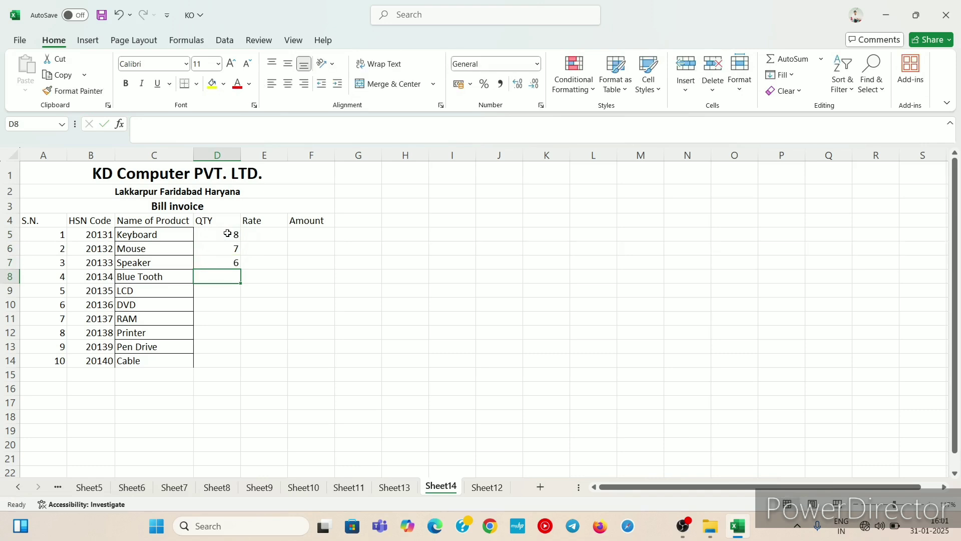
pyautogui.write('7')
pyautogui.press('Return')
pyautogui.write('3')
pyautogui.press('Return')
pyautogui.write('45')
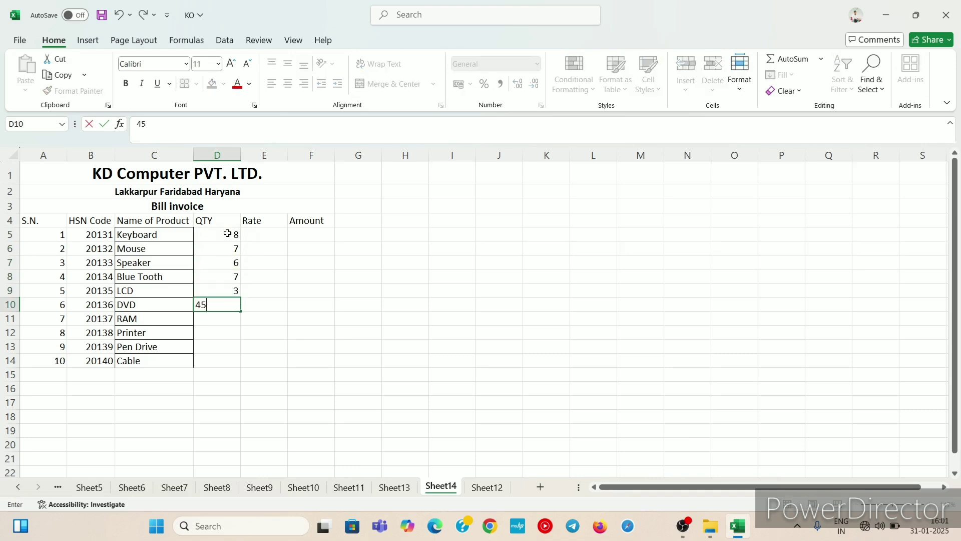
pyautogui.press('BackSpace')
pyautogui.press('Return')
pyautogui.write('5')
pyautogui.press('Return')
pyautogui.write('9')
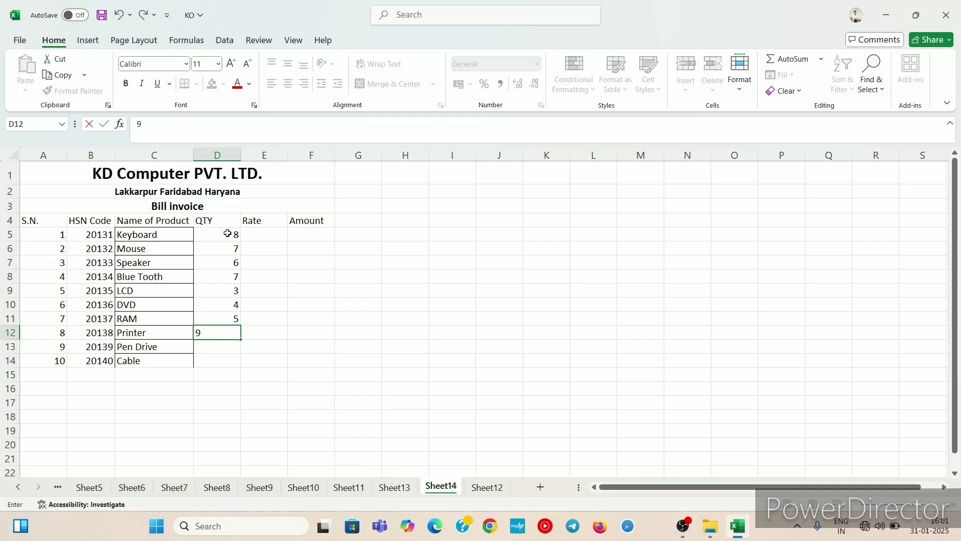
pyautogui.press('Left')
pyautogui.write('4')
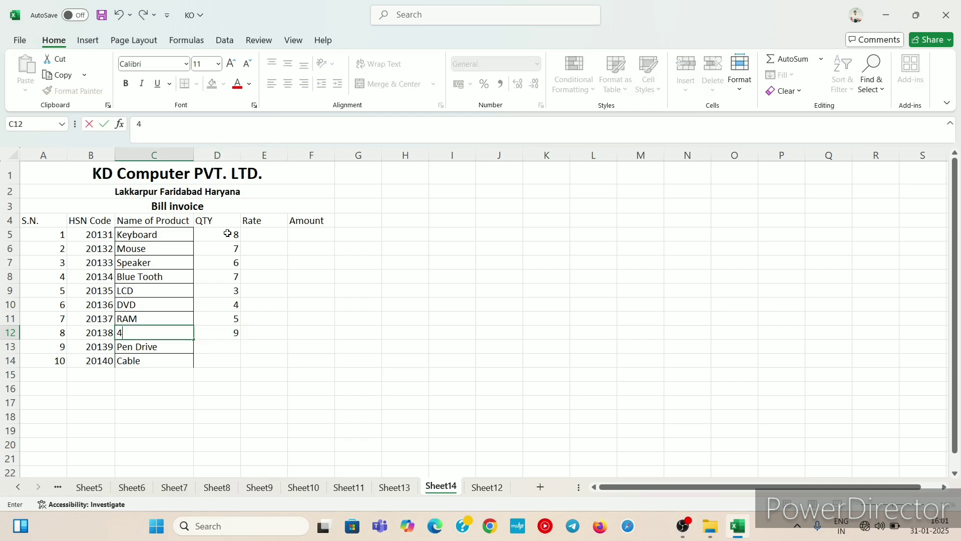
pyautogui.press('BackSpace')
pyautogui.hotkey('ctrl', 'z')
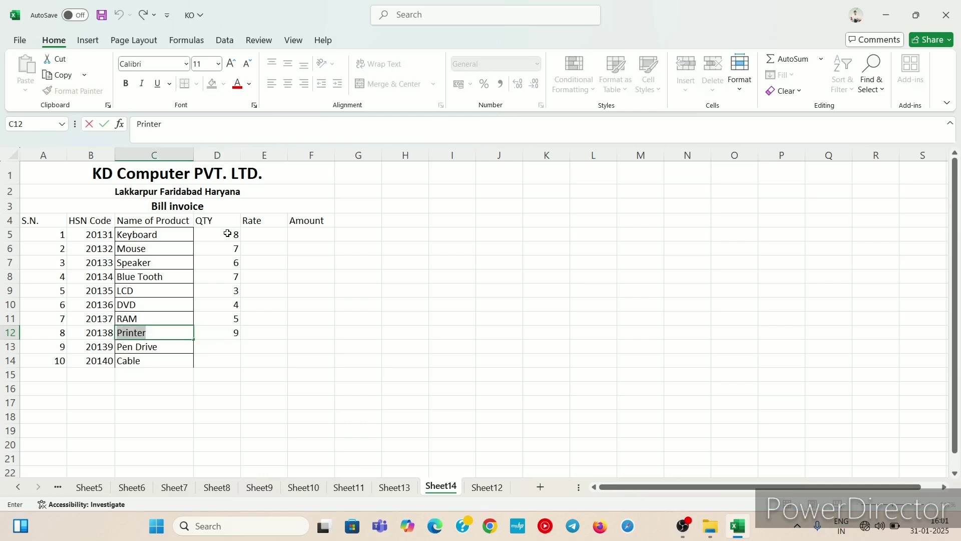
# Step: Enter quantities 8 and 6 for Pen Drive and Cable in D13 and D14
pyautogui.click(228, 342)
pyautogui.write('8')
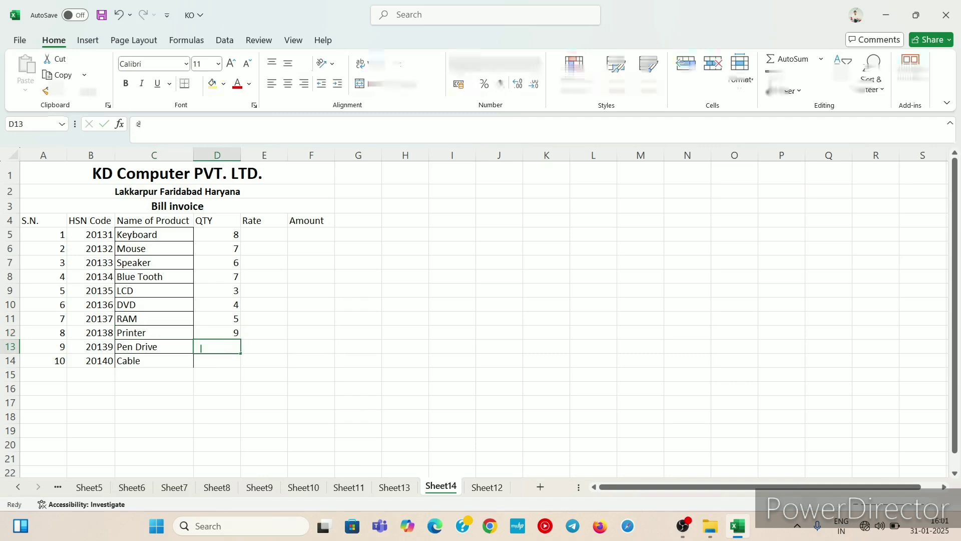
pyautogui.press('Return')
pyautogui.write('6')
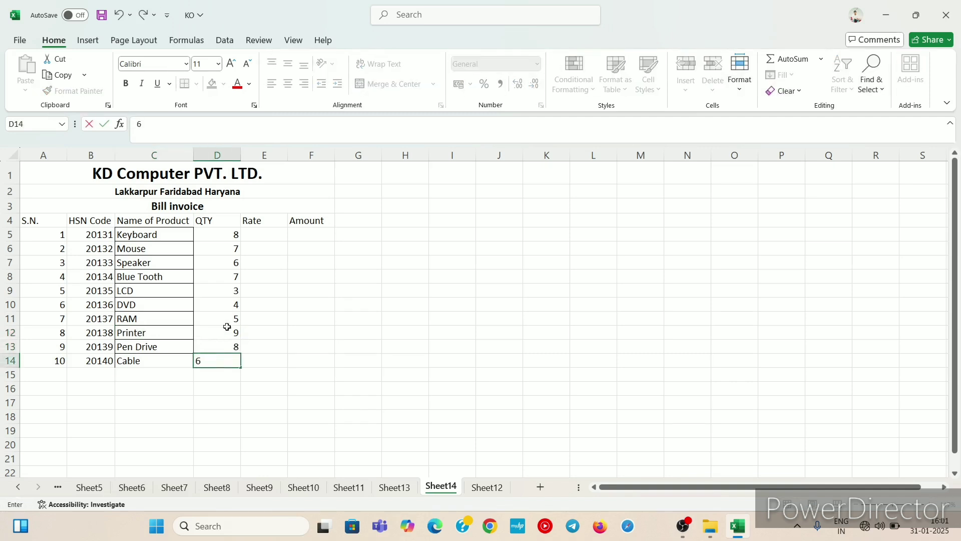
pyautogui.click(269, 247)
# Step: Enter rates 500, 400, 2000 and 1400 in E5 through E8 of the Rate column
pyautogui.click(274, 231)
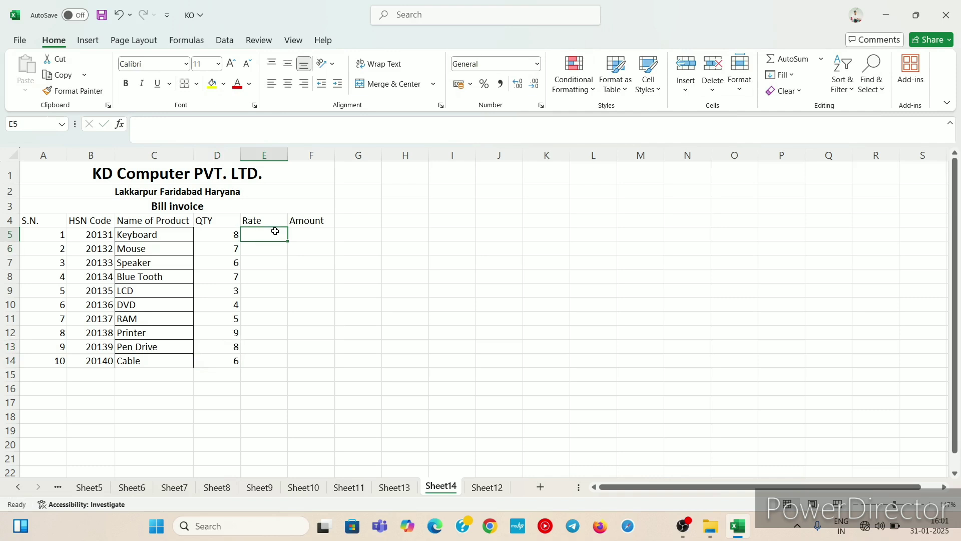
pyautogui.write('500')
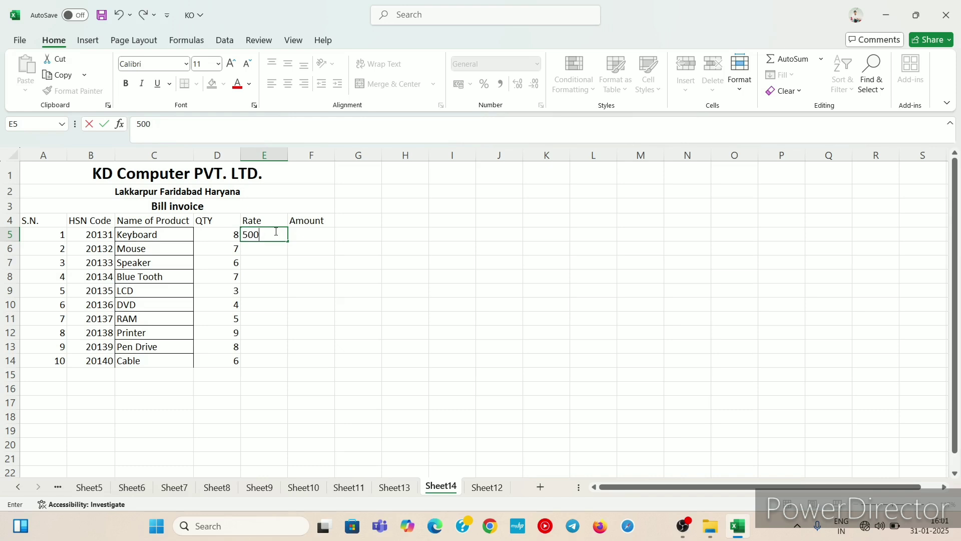
pyautogui.press('Return')
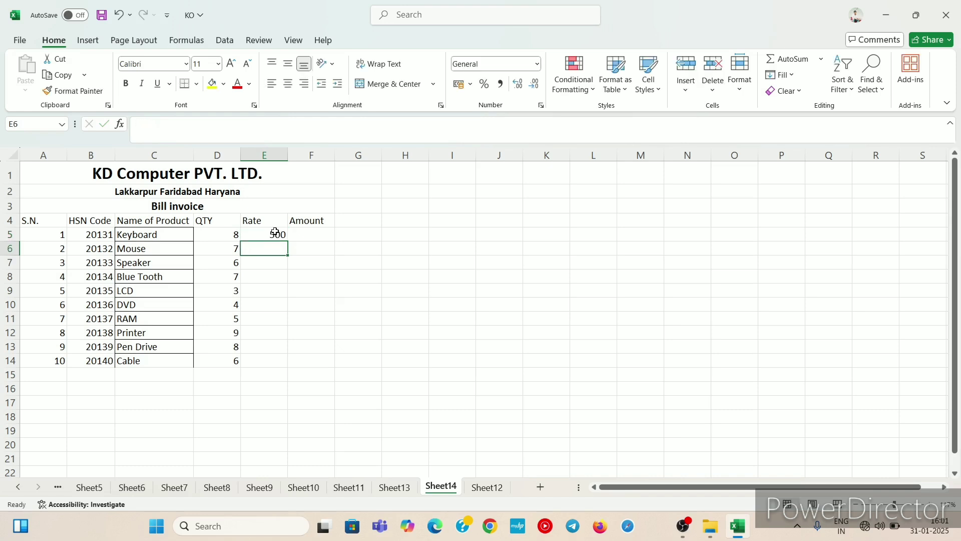
pyautogui.write('400')
pyautogui.press('Return')
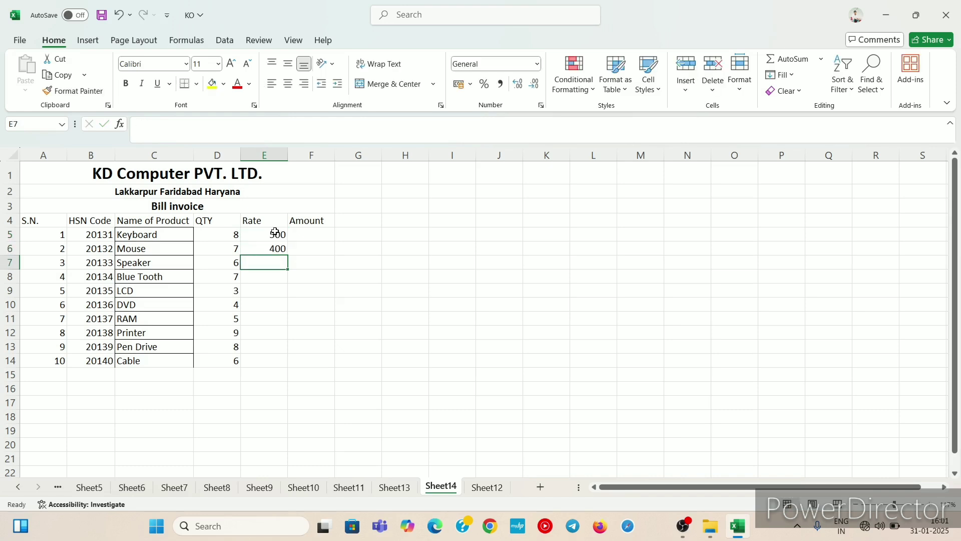
pyautogui.write('2000')
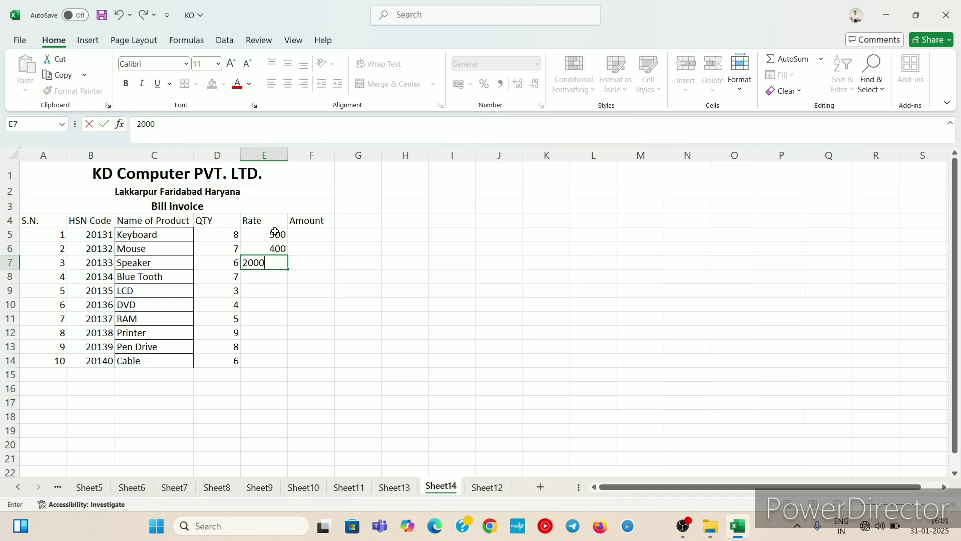
pyautogui.press('Return')
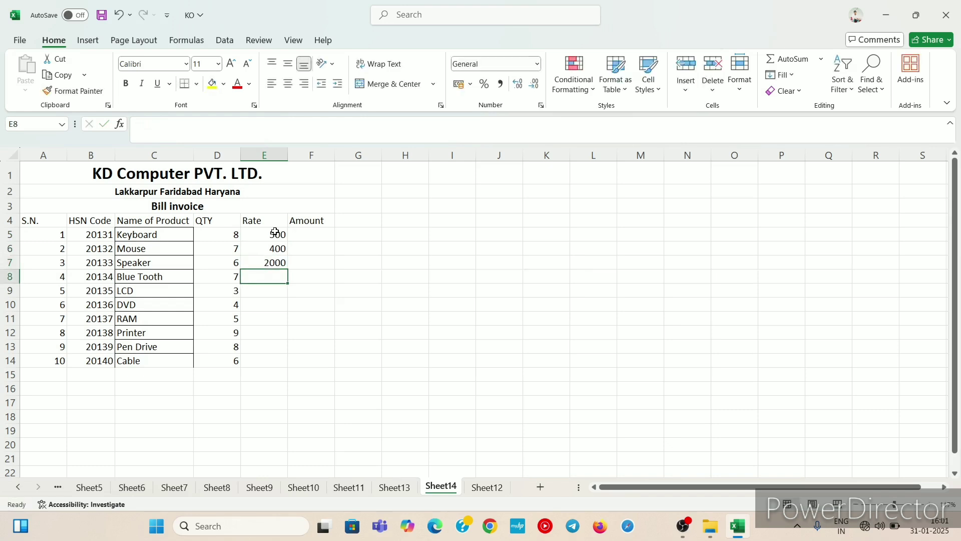
pyautogui.write('1400')
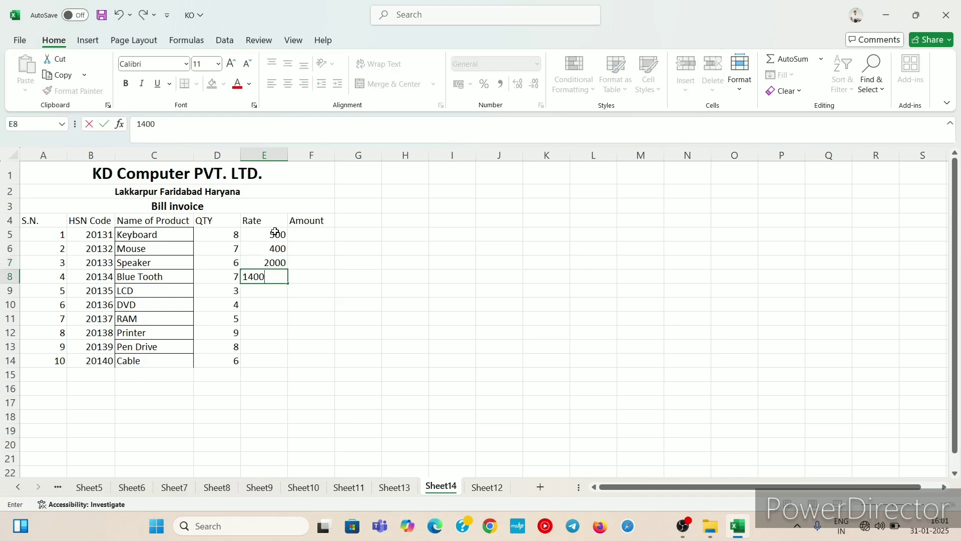
pyautogui.press('Return')
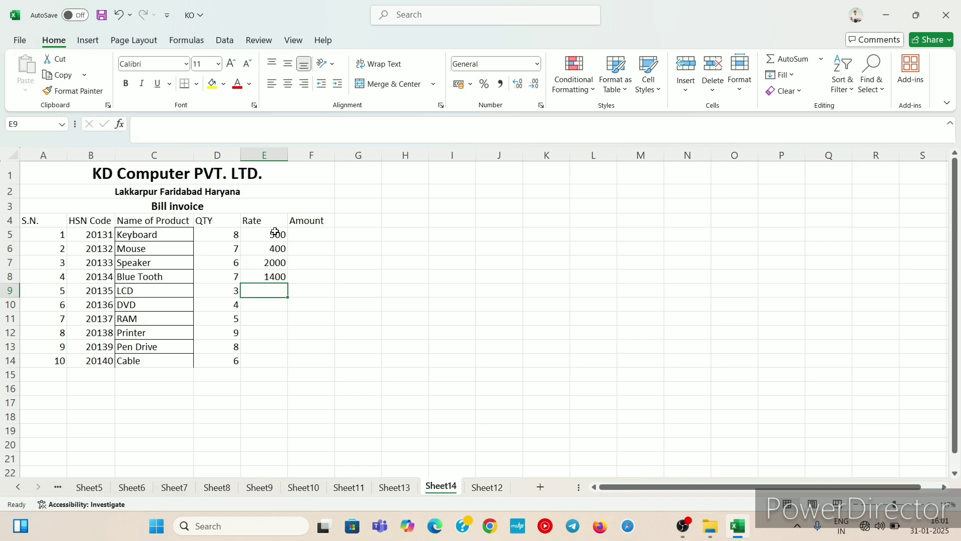
# Step: Enter rates 800, 900, 700, 5000, 900 and 200 in E9 through E14
pyautogui.write('800')
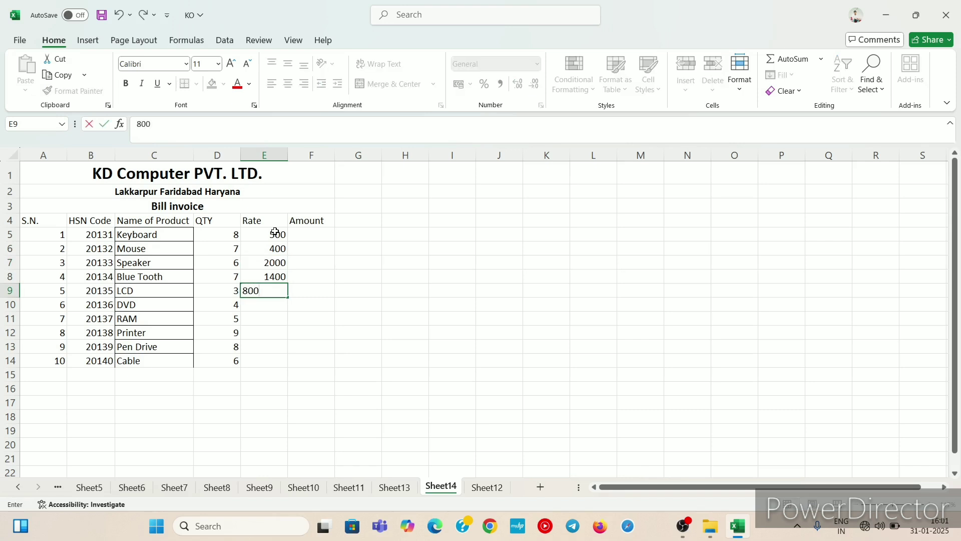
pyautogui.press('Return')
pyautogui.write('900')
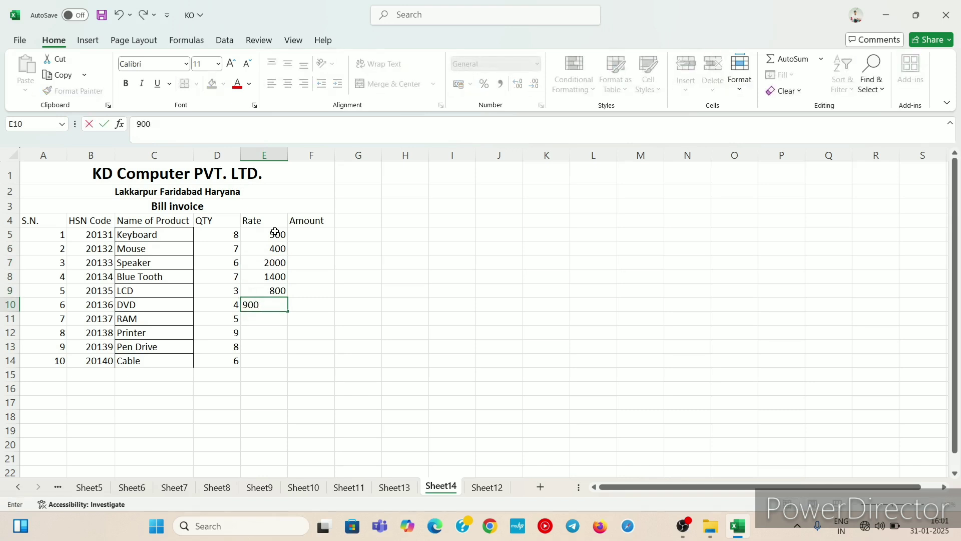
pyautogui.press('Return')
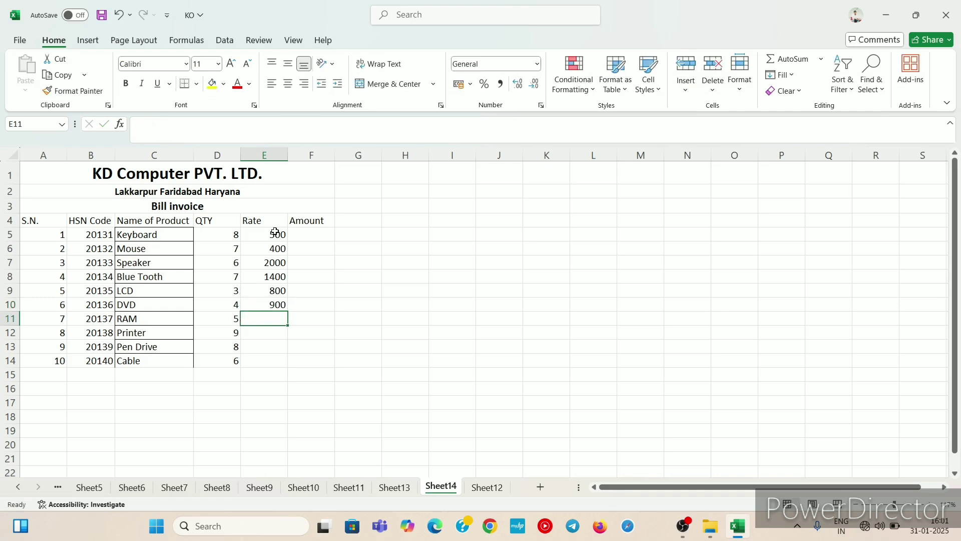
pyautogui.write('700')
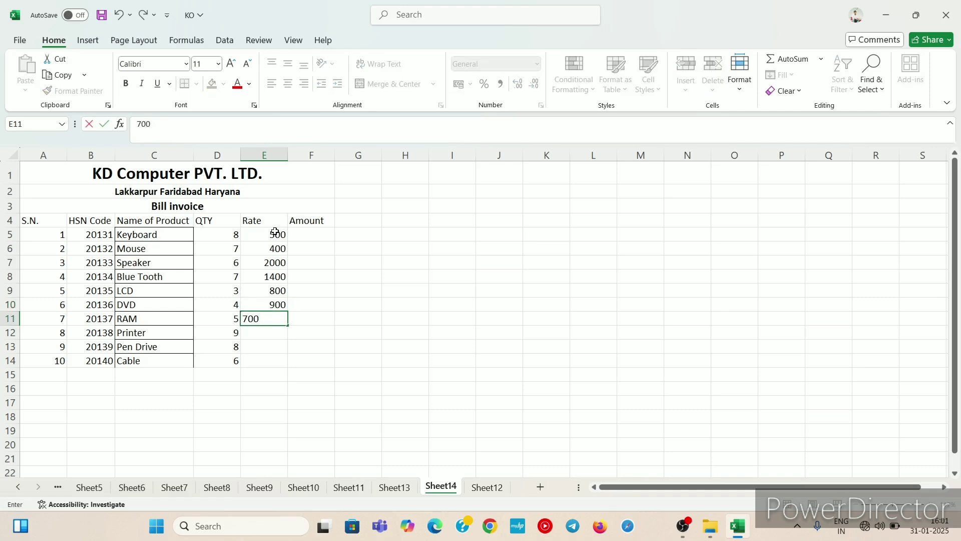
pyautogui.press('Return')
pyautogui.write('50000')
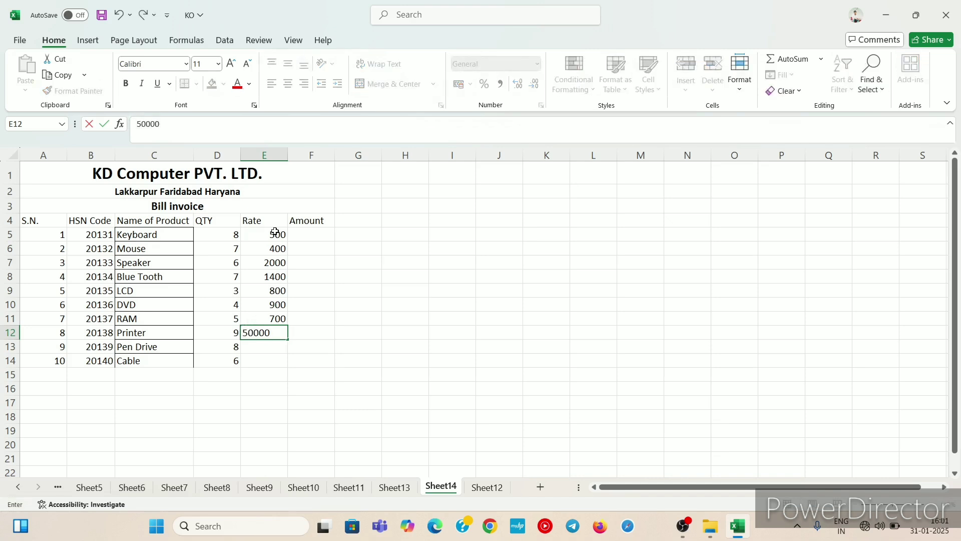
pyautogui.press('BackSpace')
pyautogui.press('Return')
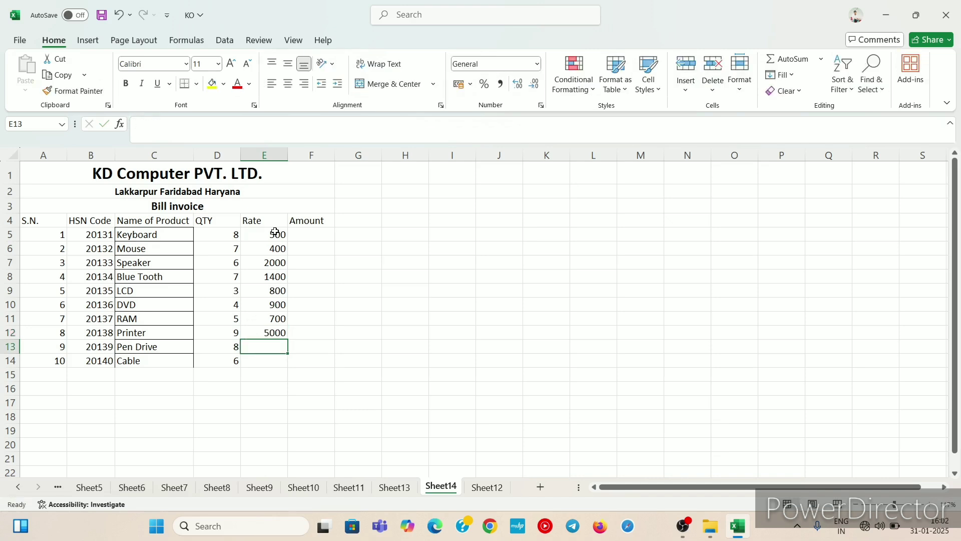
pyautogui.write('900')
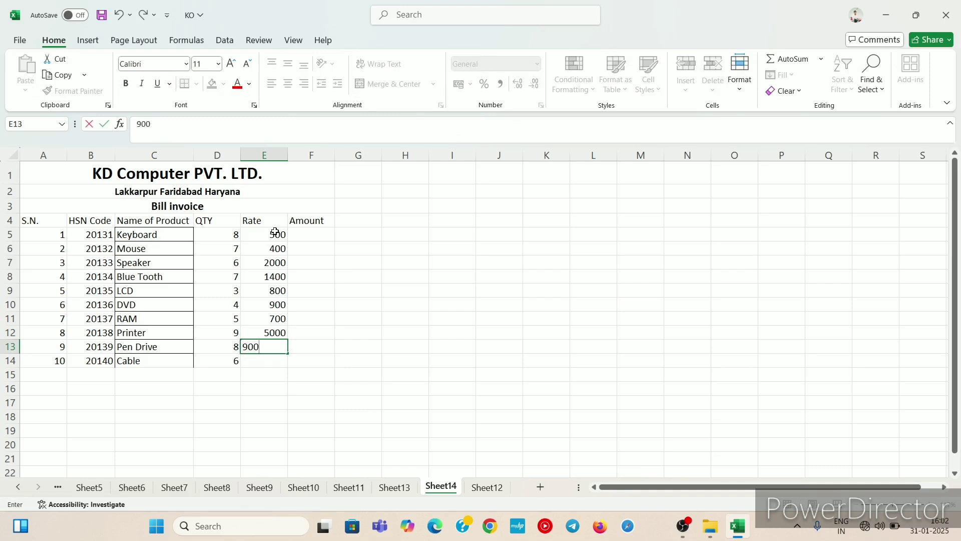
pyautogui.press('Return')
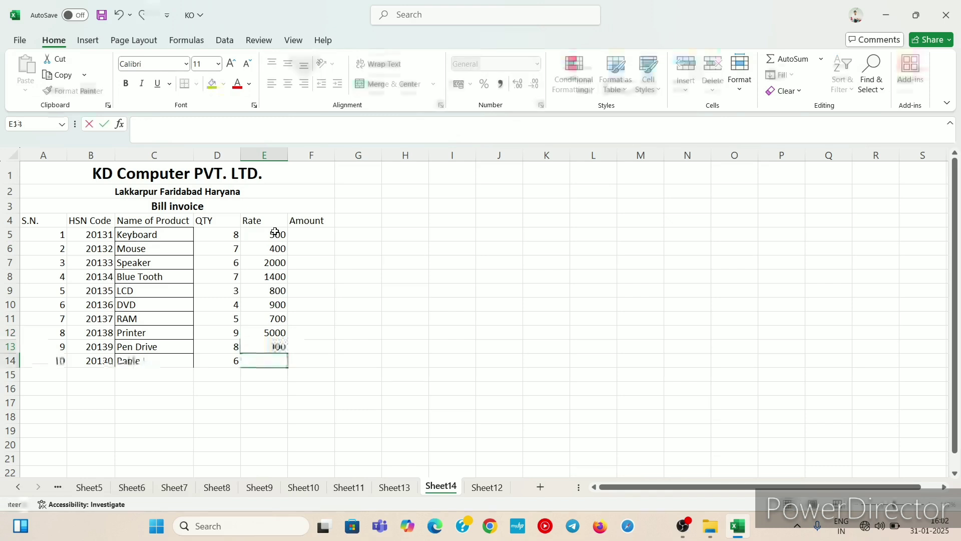
pyautogui.write('200')
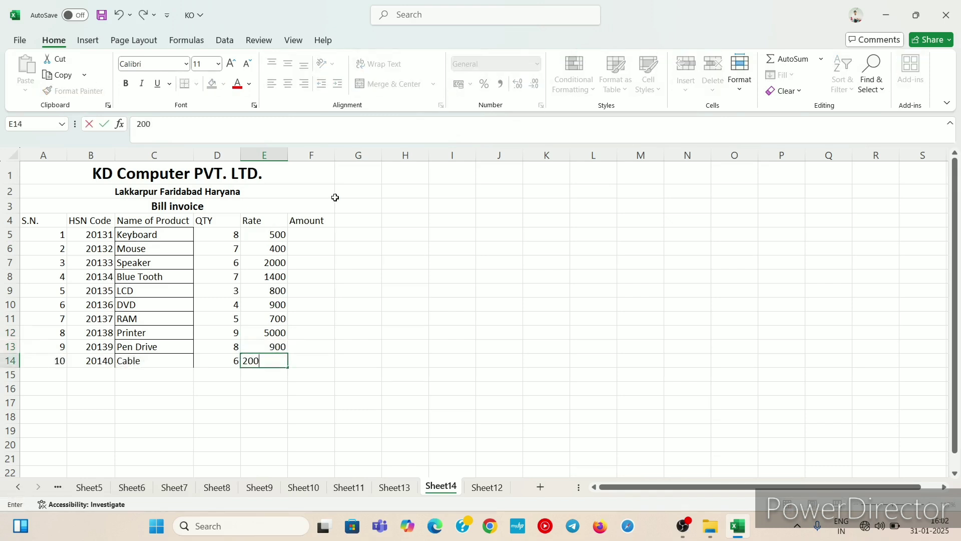
pyautogui.click(323, 234)
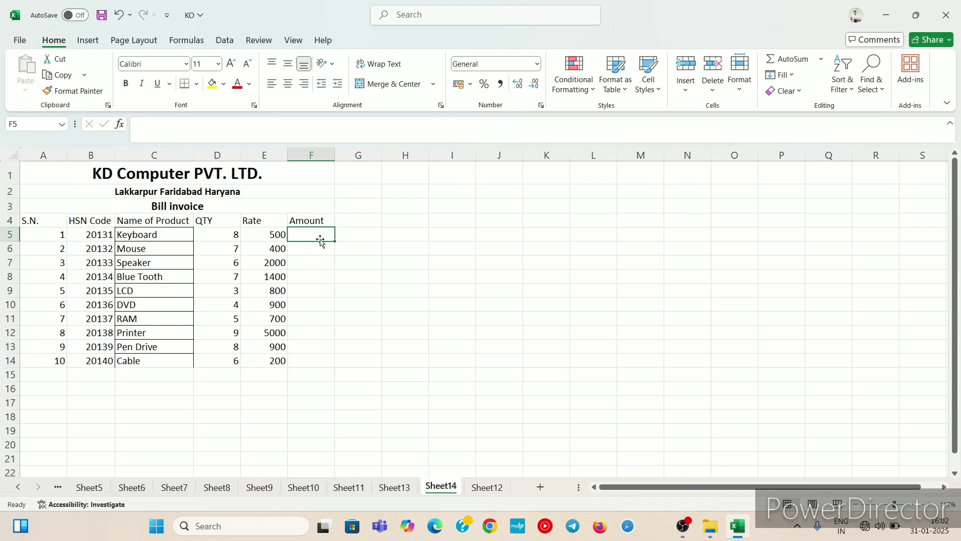
# Step: Enter the formula =D5*E5 in F5 to calculate the Keyboard amount
pyautogui.write('=')
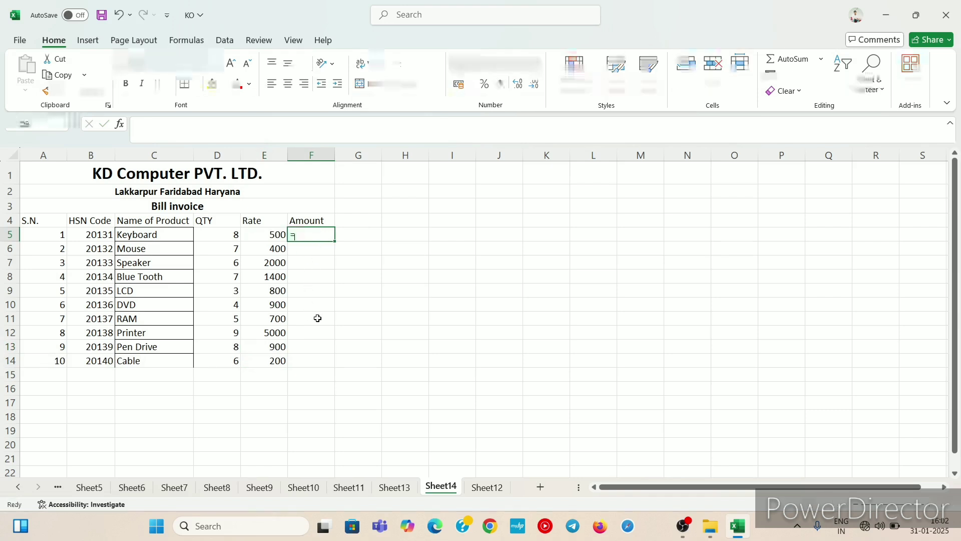
pyautogui.press('Left')
pyautogui.press('Left')
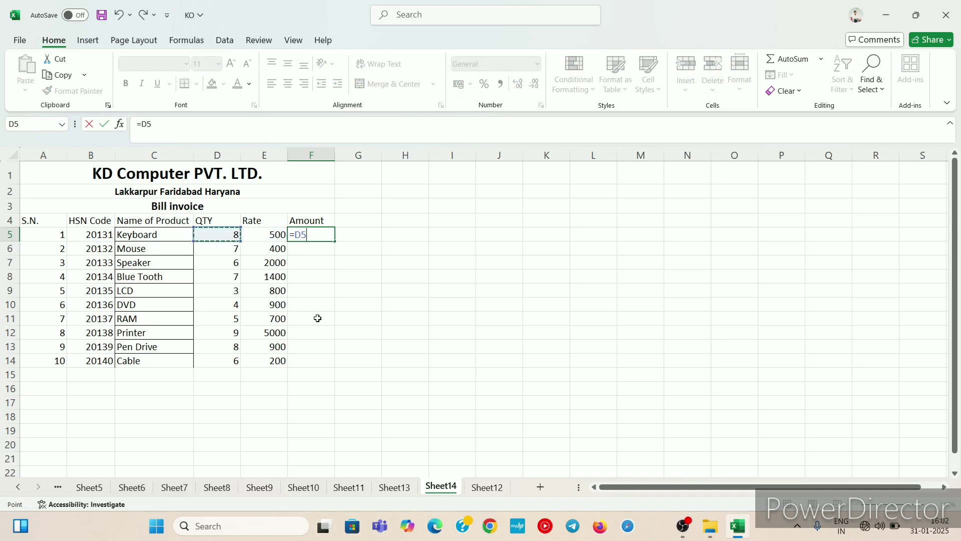
pyautogui.write('*')
pyautogui.press('Left')
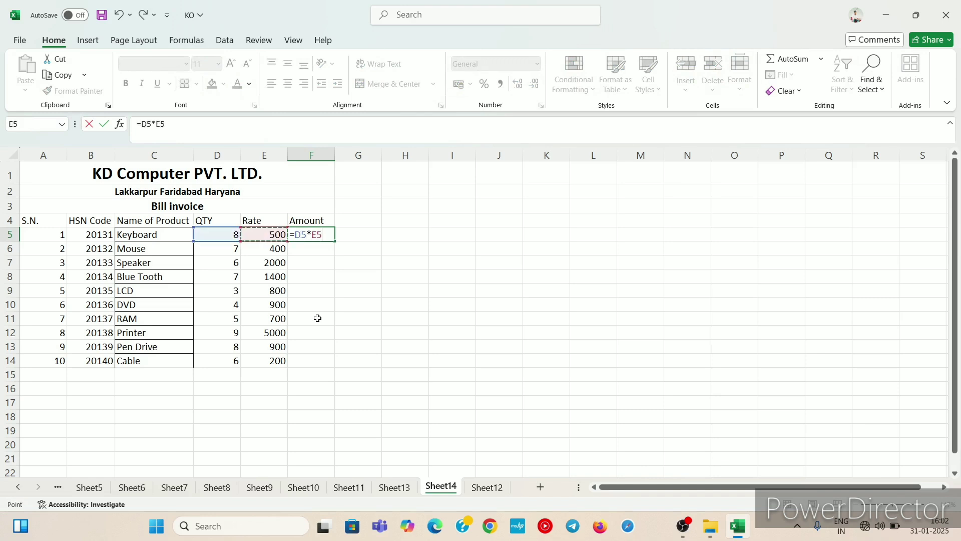
pyautogui.press('Return')
# Step: Enter the formula =D6*E6 in F6 to calculate the Mouse amount
pyautogui.write('=')
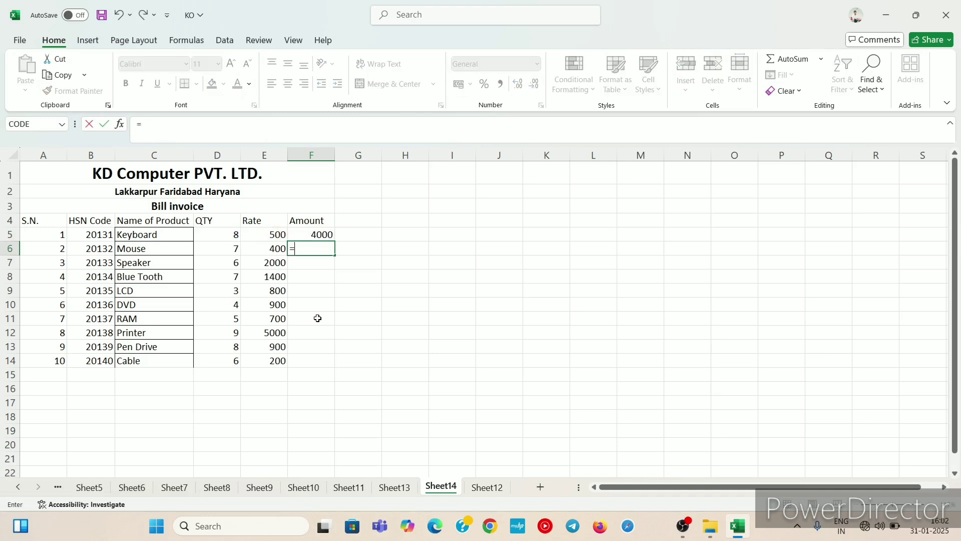
pyautogui.press('Left')
pyautogui.press('Left')
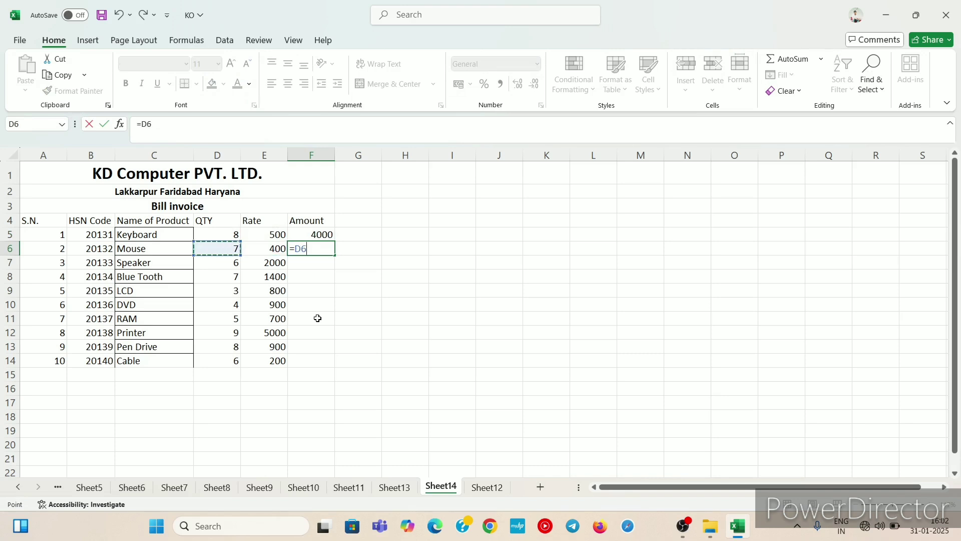
pyautogui.write('*')
pyautogui.press('Left')
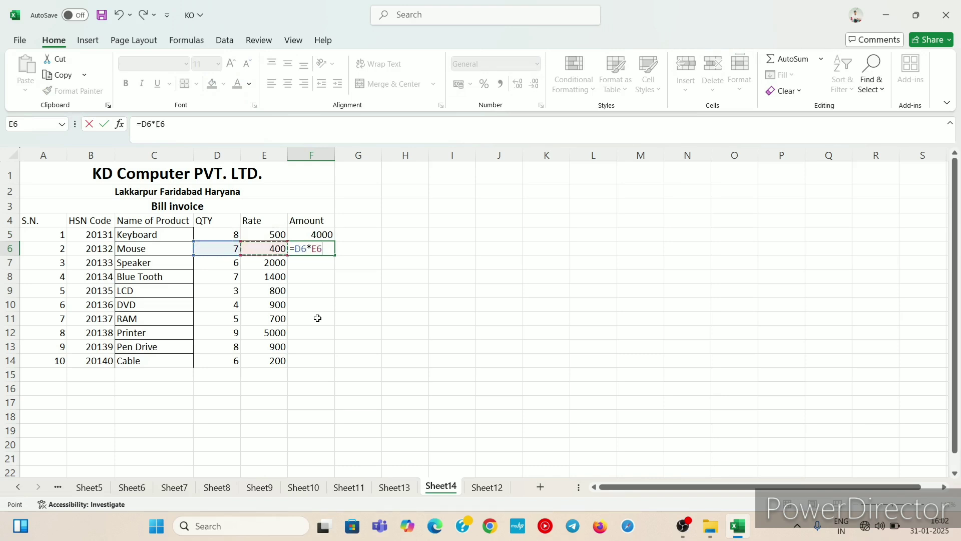
pyautogui.press('Return')
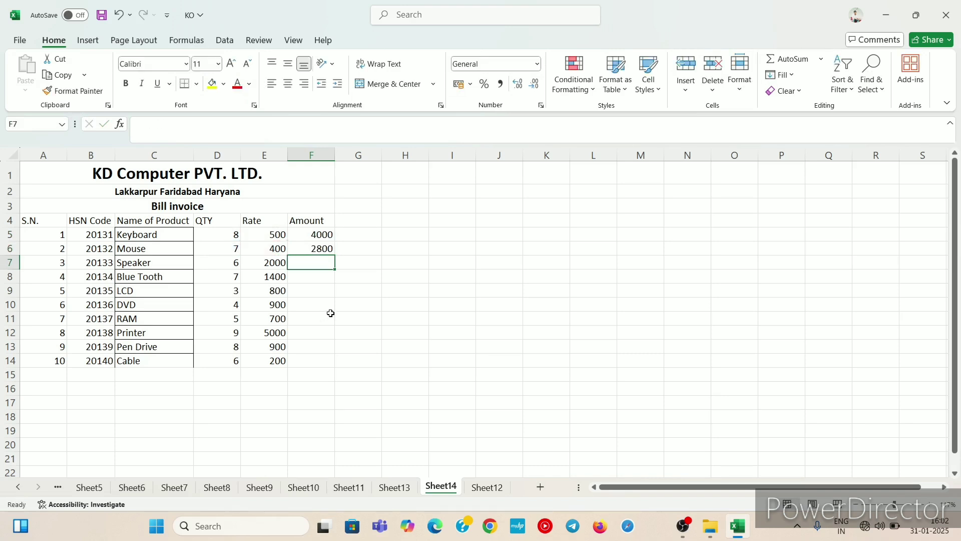
# Step: Fill the amount formula from F6 down through F14
pyautogui.click(314, 245)
pyautogui.moveTo(335, 255); pyautogui.dragTo(338, 363)
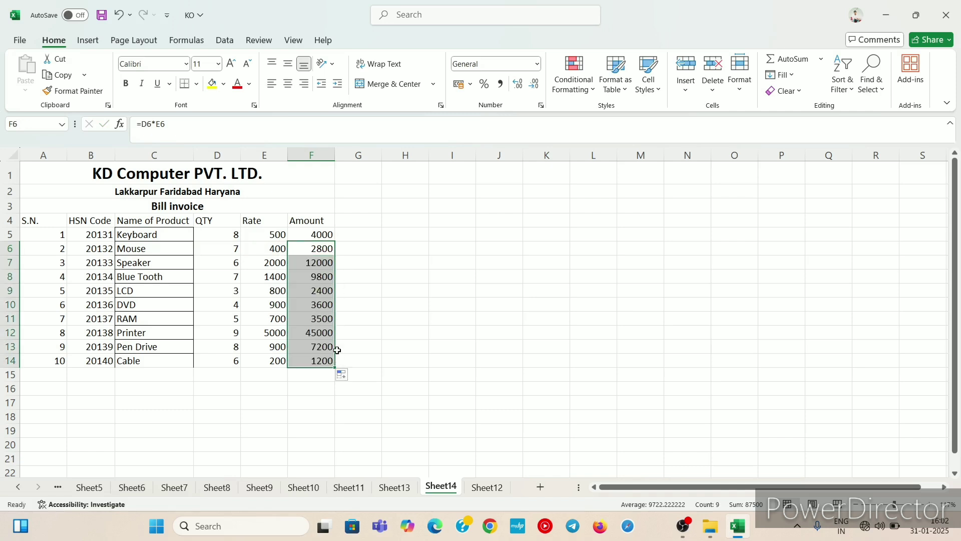
pyautogui.click(310, 223)
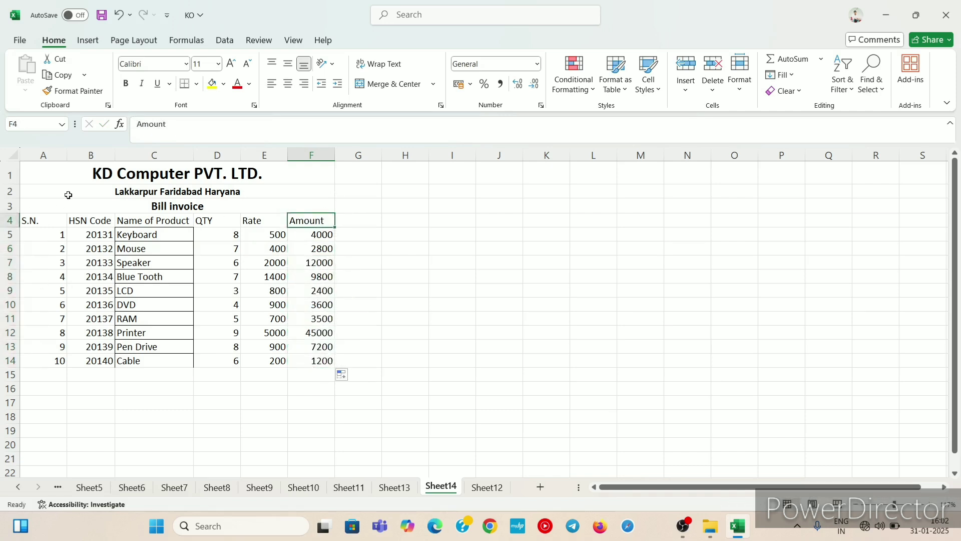
# Step: Apply all borders to the range A1:F20
pyautogui.moveTo(35, 170); pyautogui.dragTo(106, 444)
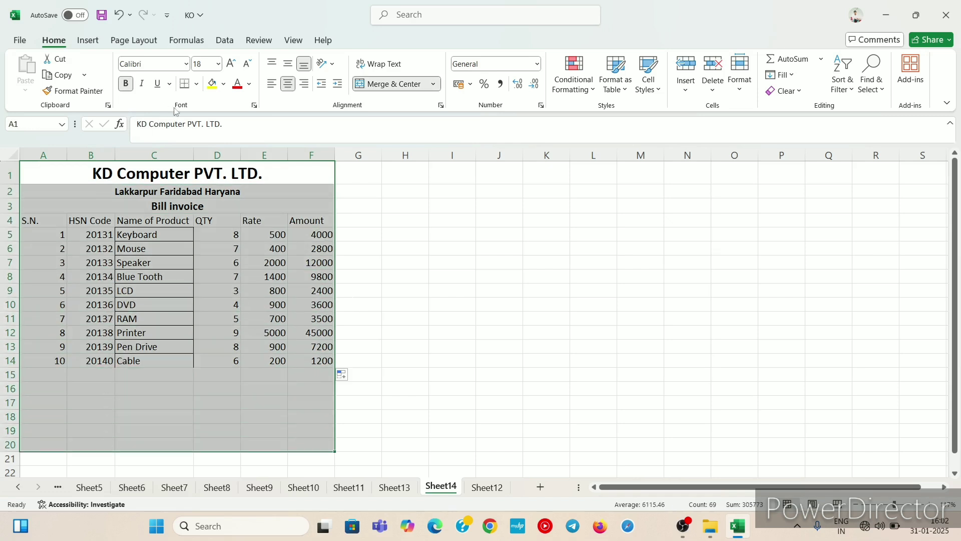
pyautogui.click(198, 84)
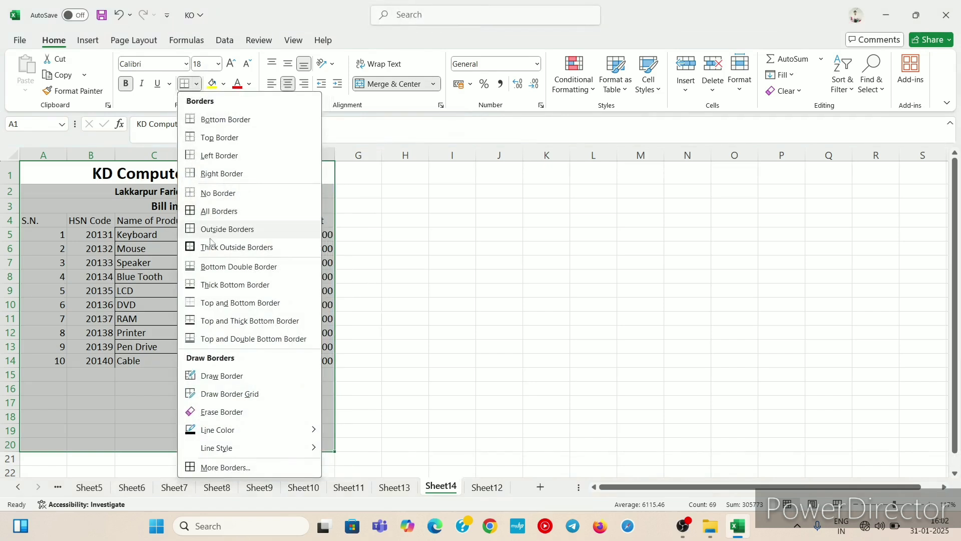
pyautogui.click(214, 212)
pyautogui.click(170, 415)
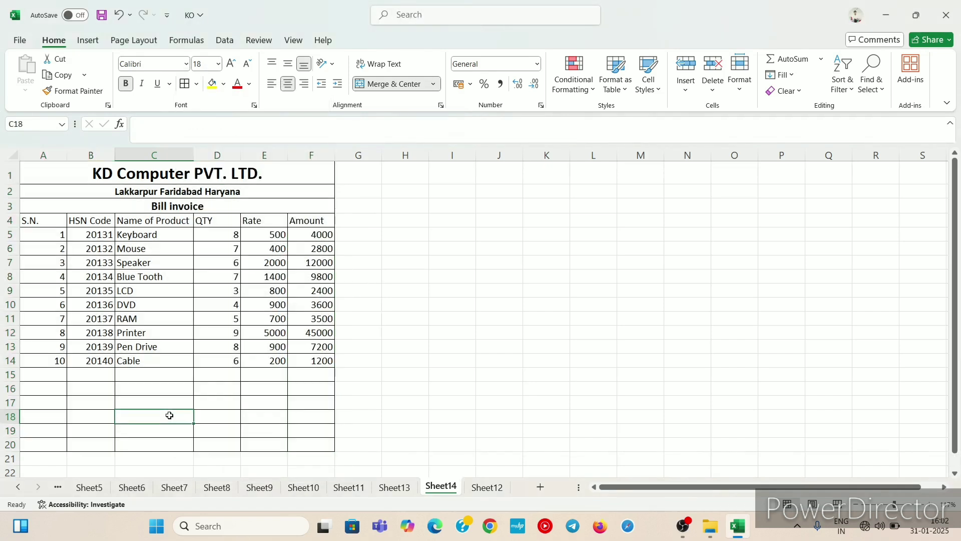
pyautogui.click(300, 371)
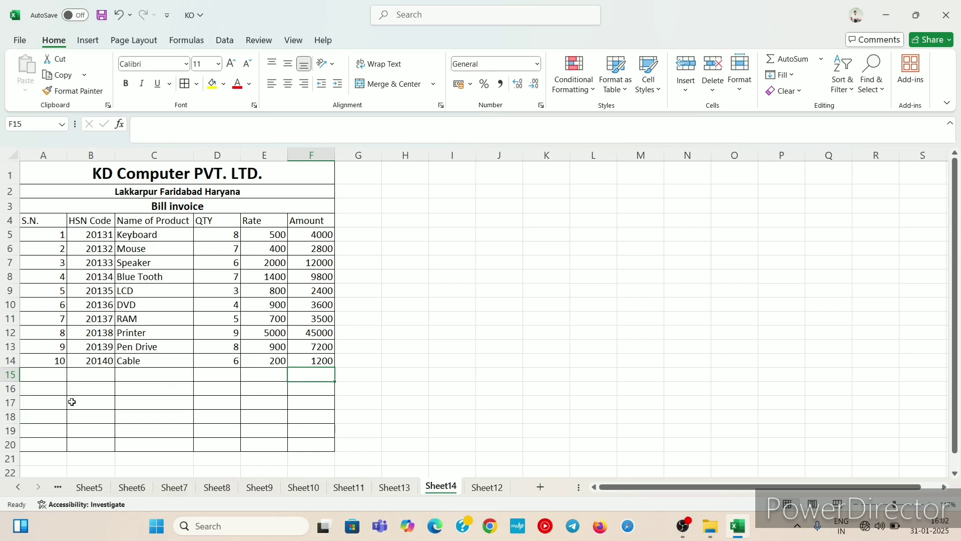
pyautogui.moveTo(43, 374); pyautogui.dragTo(256, 431)
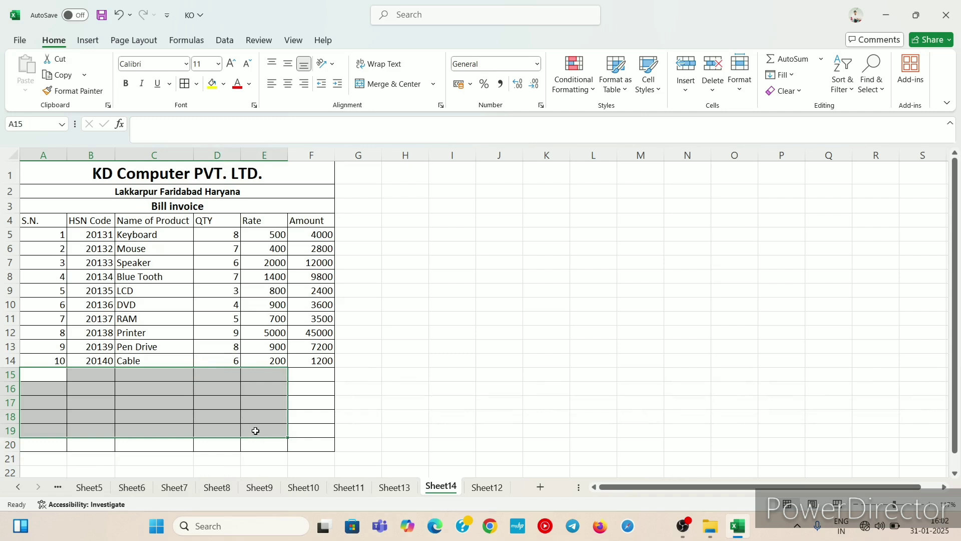
pyautogui.click(434, 84)
pyautogui.click(414, 101)
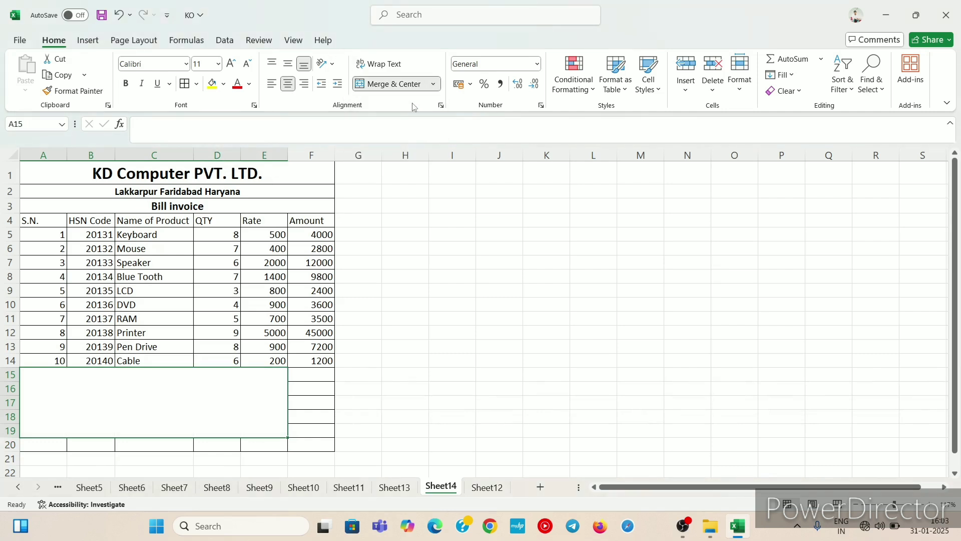
pyautogui.hotkey('ctrl', 'z')
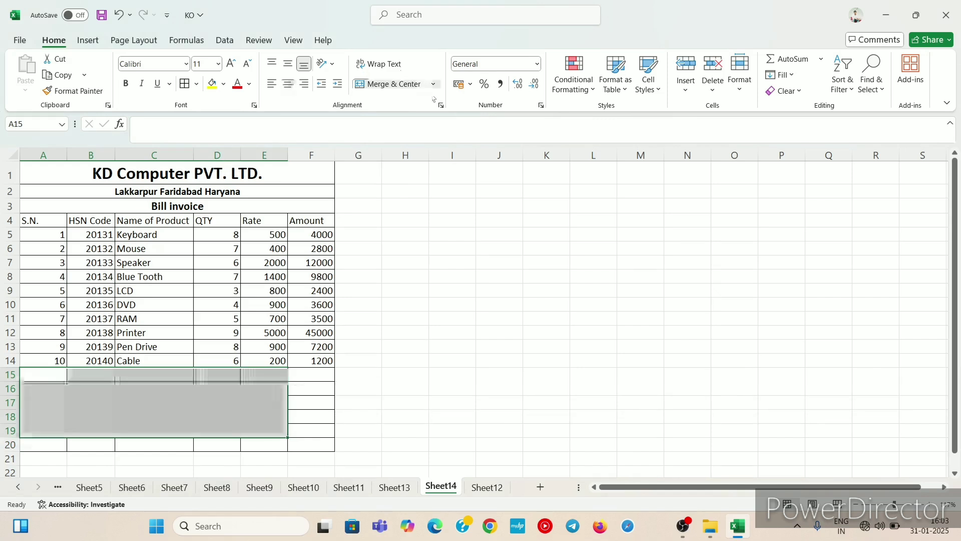
# Step: Merge A15:E19 across so each of rows 15 to 19 becomes one merged cell
pyautogui.click(433, 84)
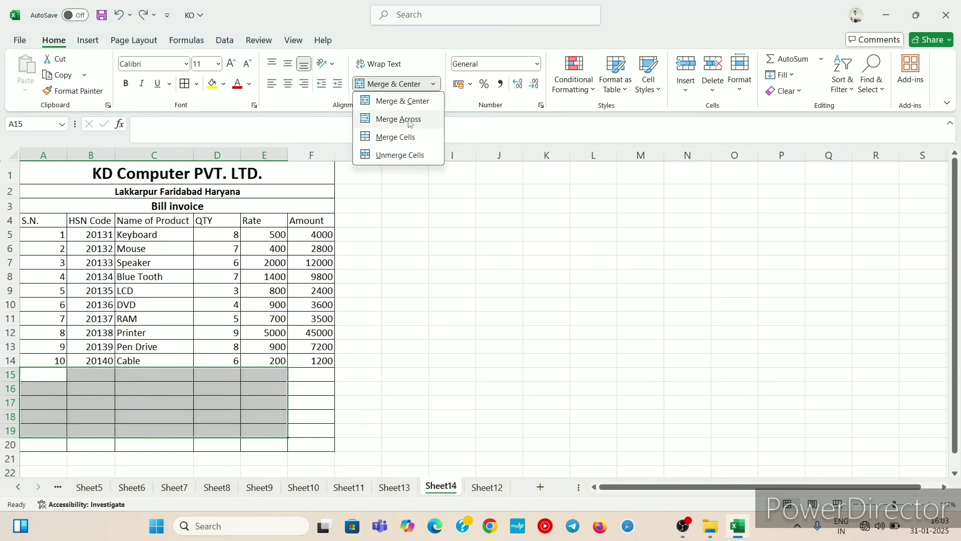
pyautogui.click(408, 120)
pyautogui.click(243, 384)
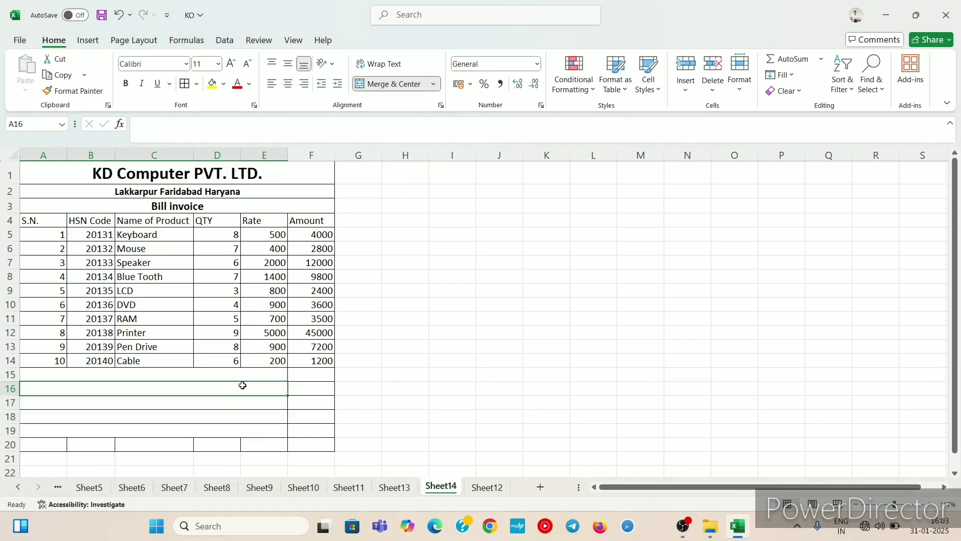
# Step: Enter the label Total Amount in the merged cell of row 15
pyautogui.click(236, 373)
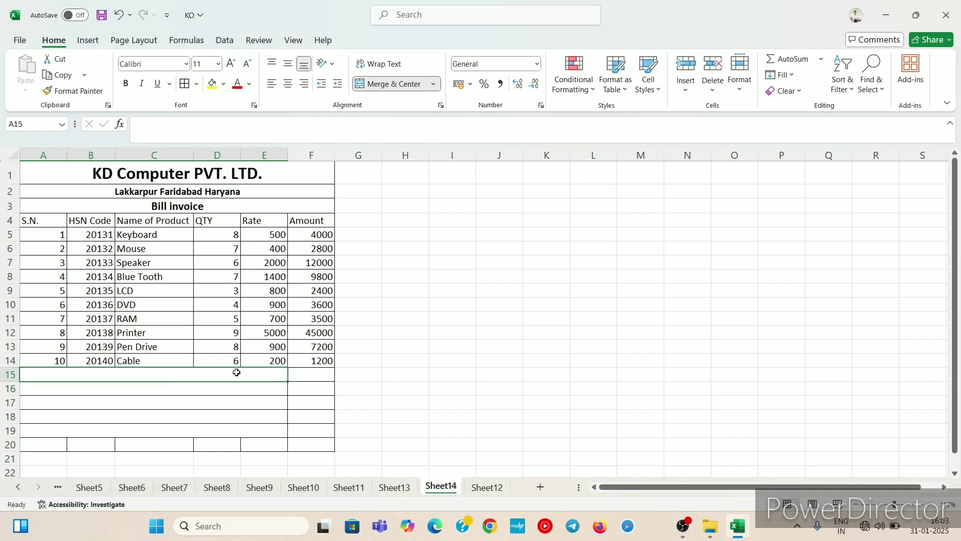
pyautogui.write('T')
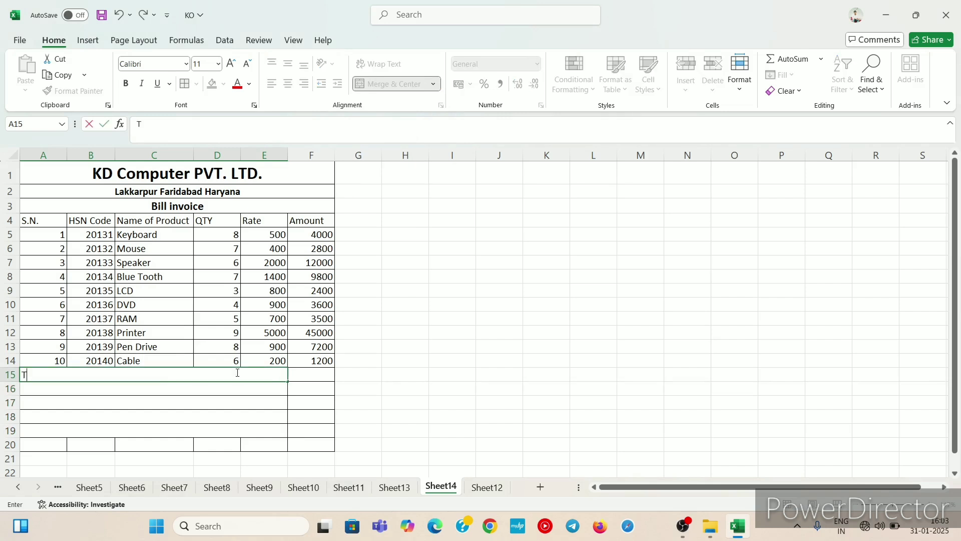
pyautogui.write('otal Amount')
pyautogui.click(227, 389)
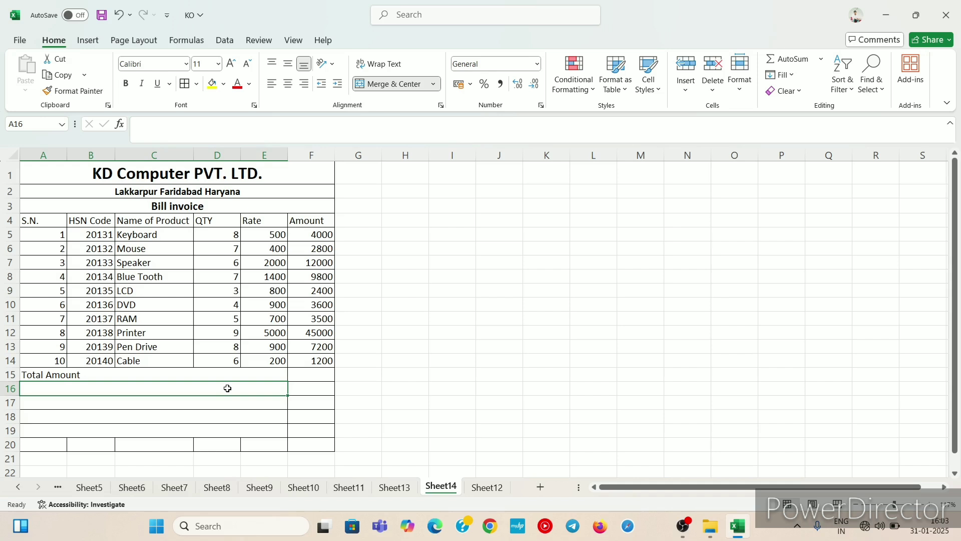
# Step: Enter the label Discount 10% in the merged cell of row 16
pyautogui.write('Di')
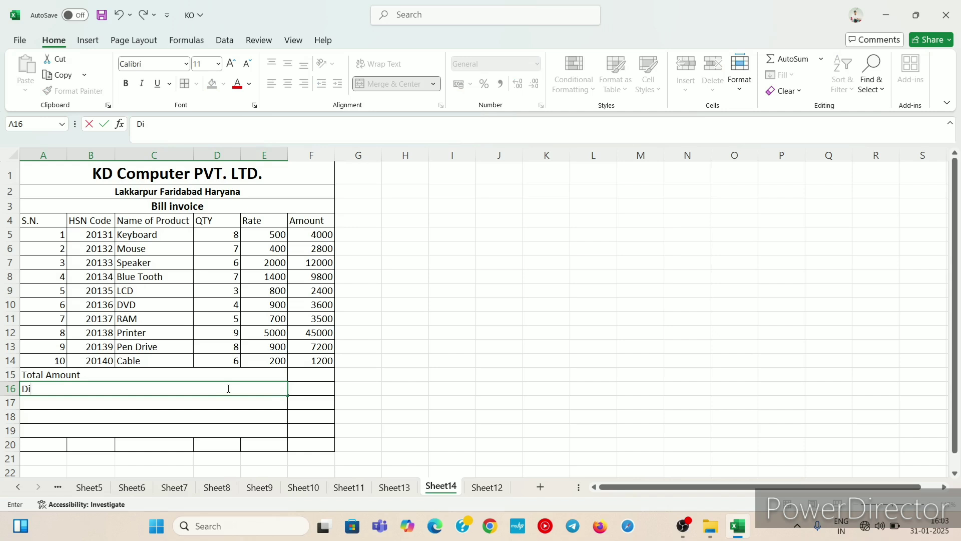
pyautogui.write('scount 10%')
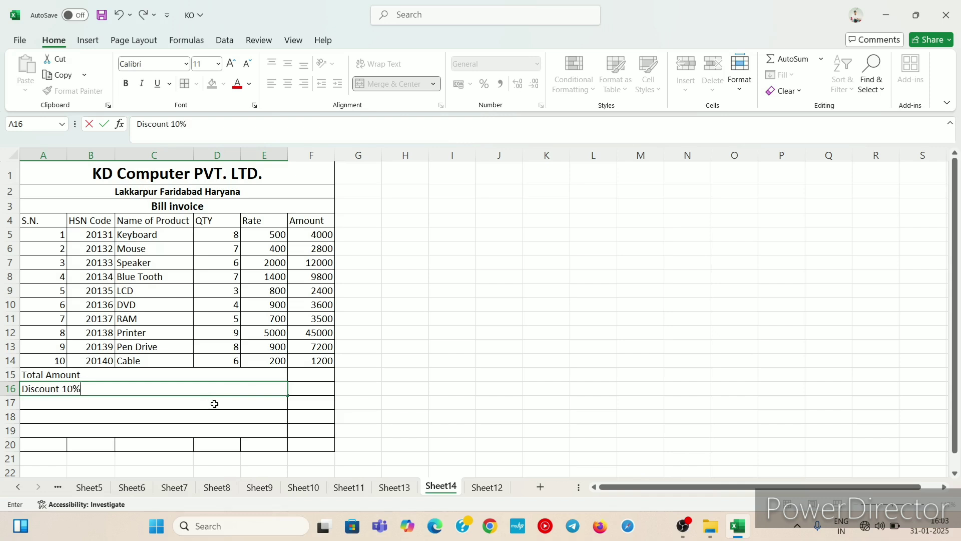
pyautogui.press('Return')
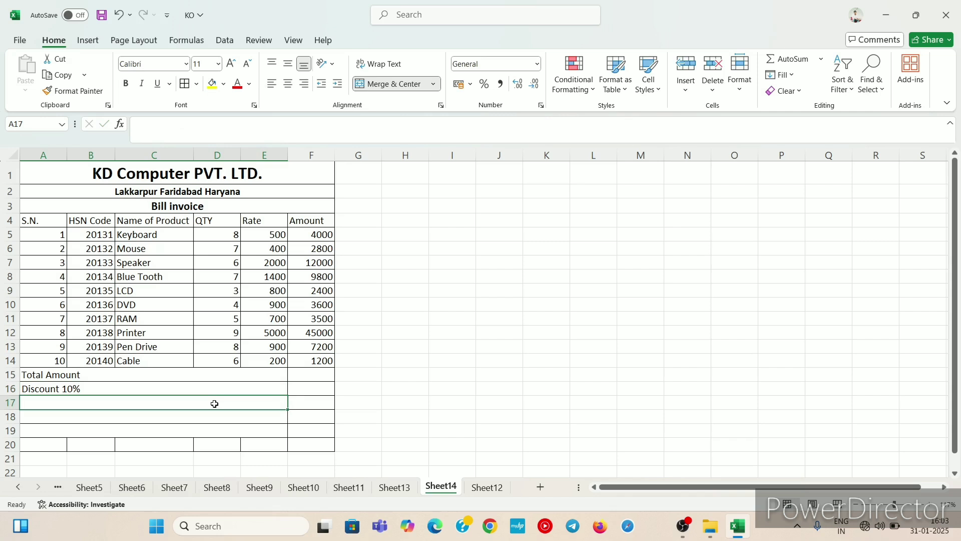
# Step: Enter the label Gross Total in the merged cell of row 17
pyautogui.write('G')
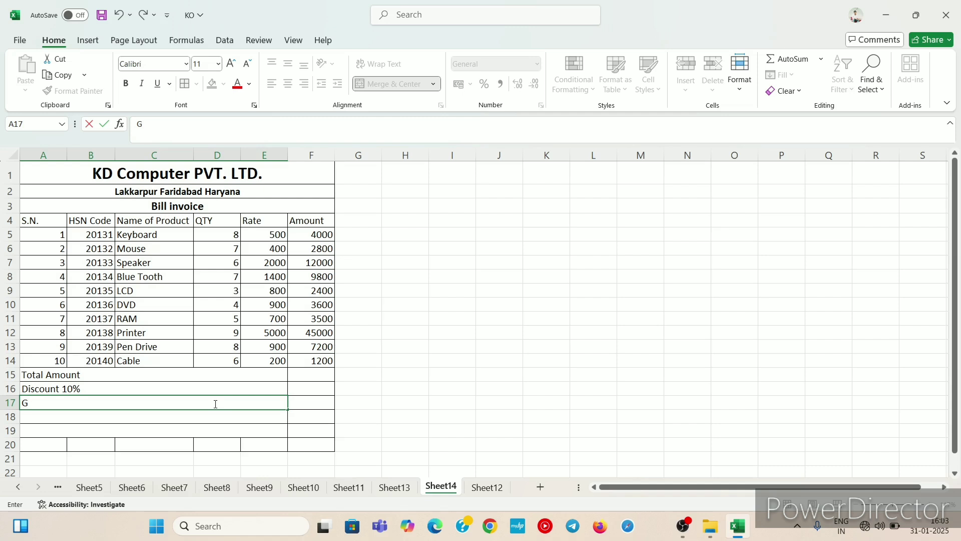
pyautogui.write('ross Total')
pyautogui.click(209, 420)
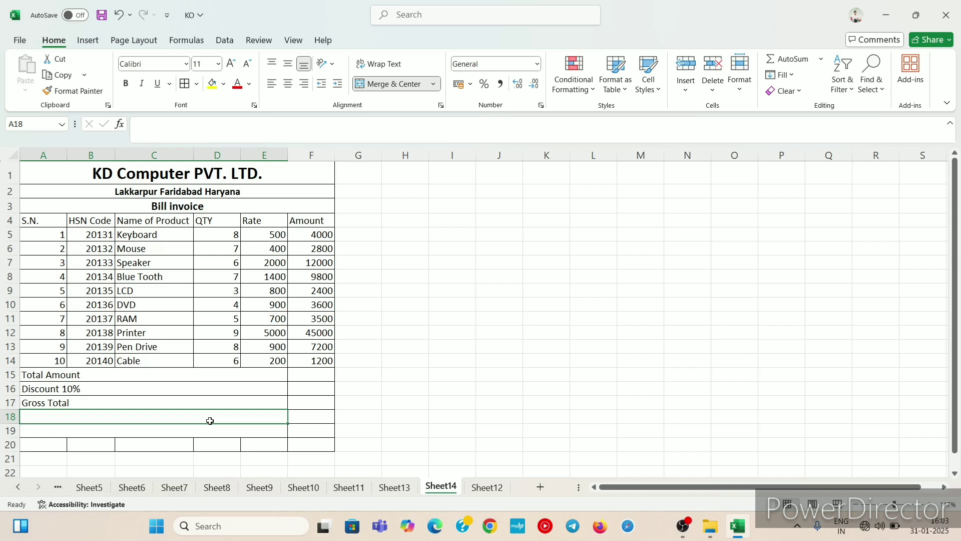
# Step: Enter the label GST 18% in the merged cell of row 18
pyautogui.write('G')
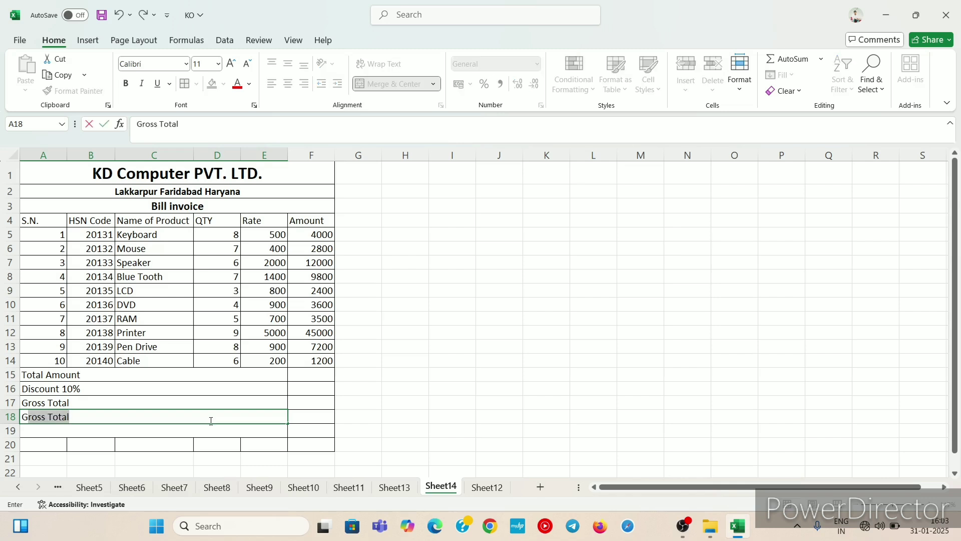
pyautogui.write('S')
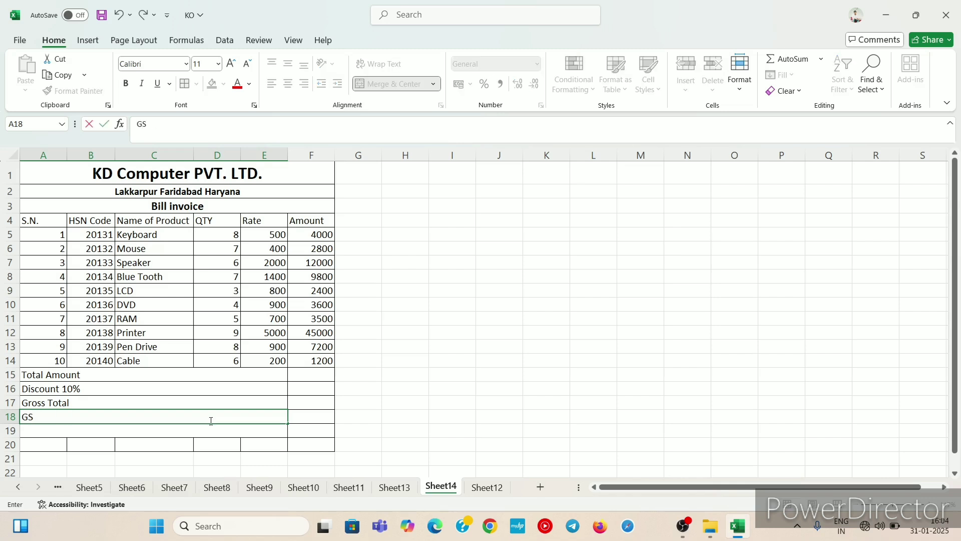
pyautogui.write('T 18%')
pyautogui.click(203, 431)
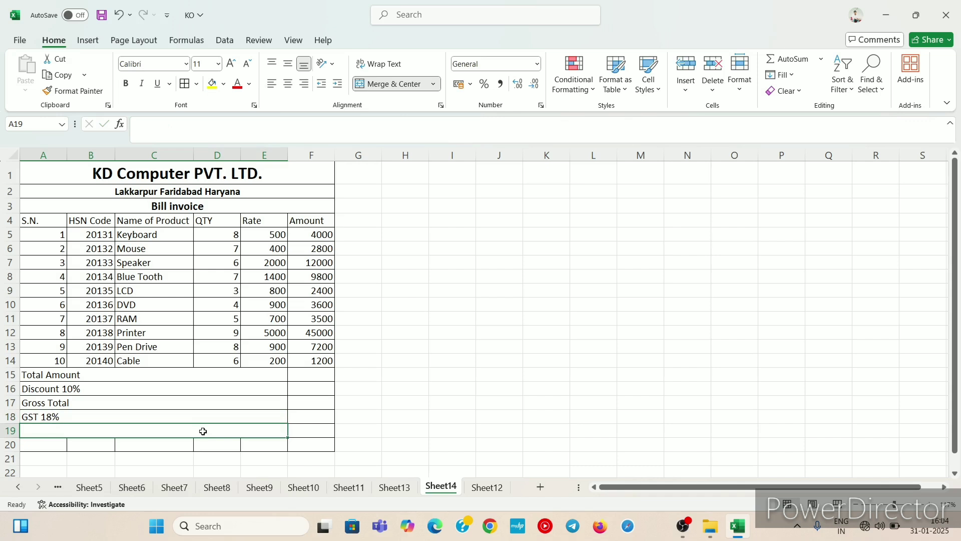
# Step: Enter the label TOTAL Paid Amount in the merged cell of row 19
pyautogui.write('TOTAL')
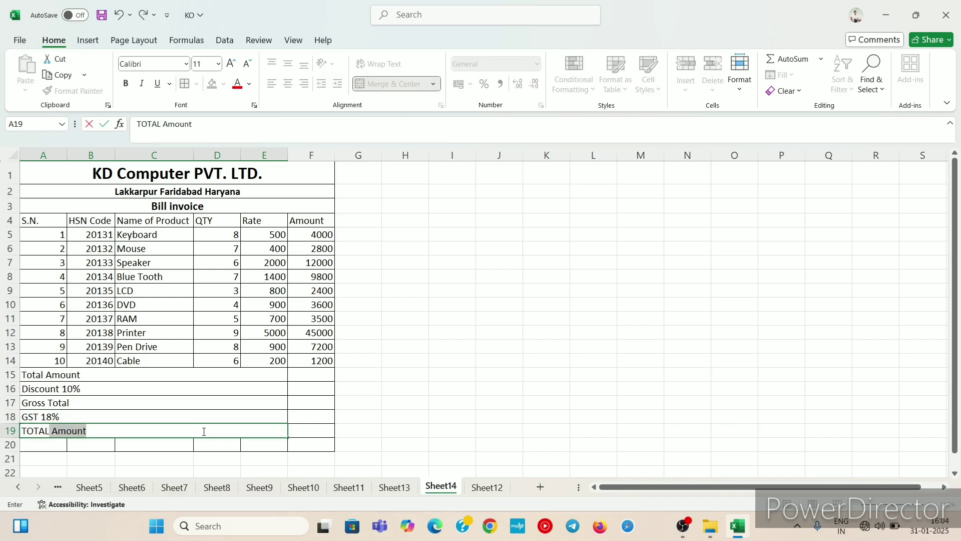
pyautogui.write(' P')
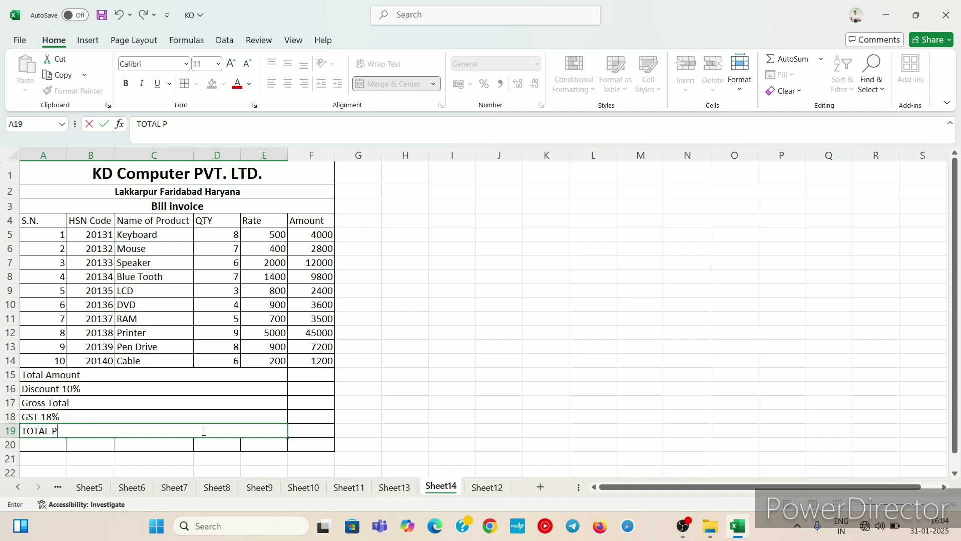
pyautogui.write('aid Amount')
pyautogui.click(196, 447)
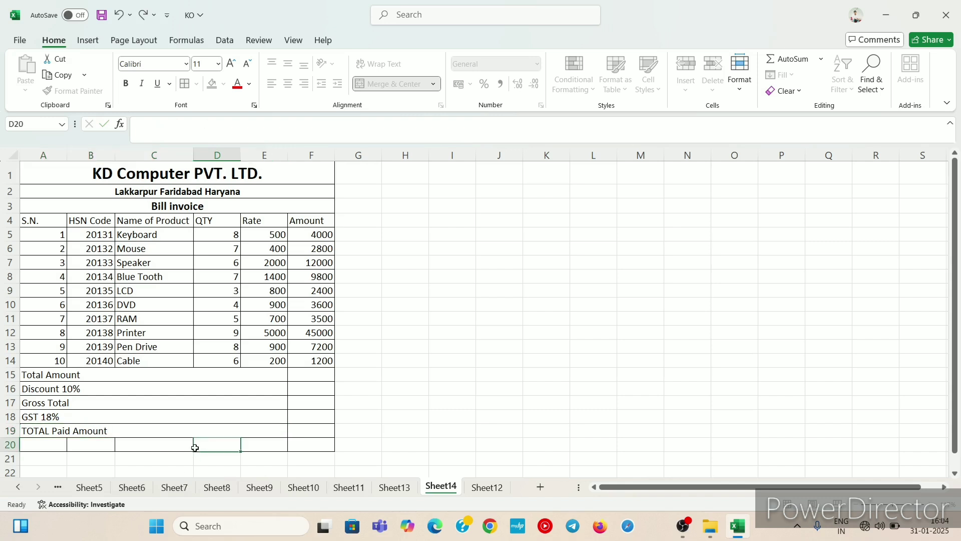
# Step: Edit the row 19 label so it reads Total Paid Amount
pyautogui.click(43, 431)
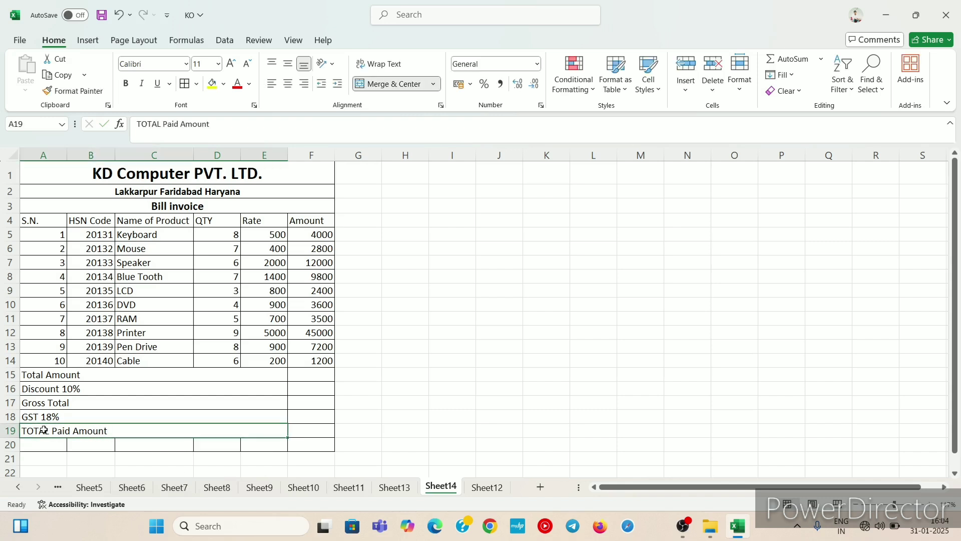
pyautogui.doubleClick(45, 431)
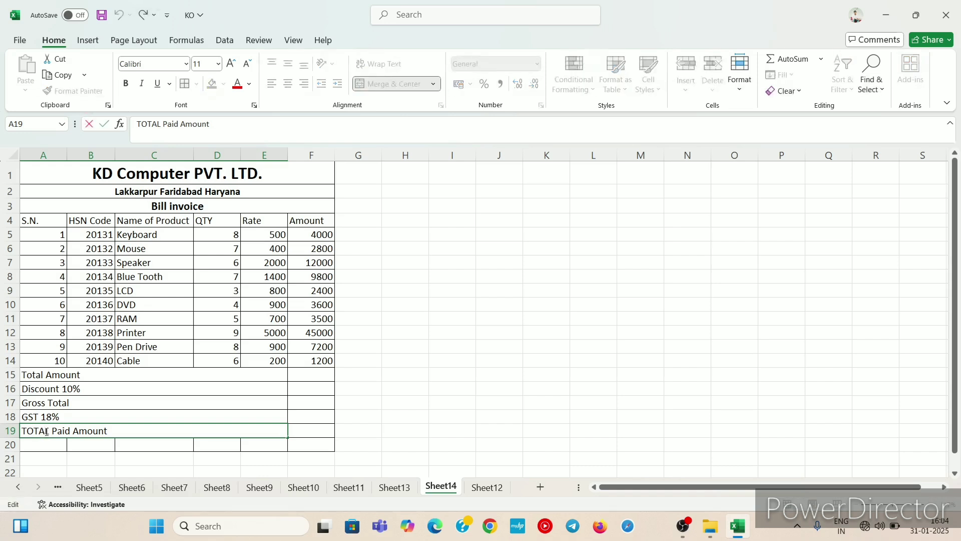
pyautogui.press('BackSpace')
pyautogui.press('BackSpace')
pyautogui.press('BackSpace')
pyautogui.press('BackSpace')
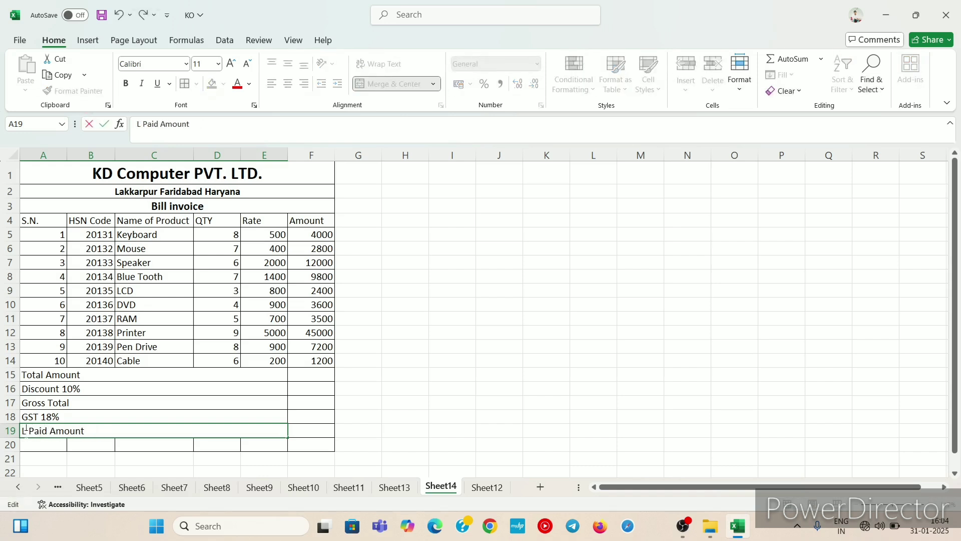
pyautogui.press('Delete')
pyautogui.press('Delete')
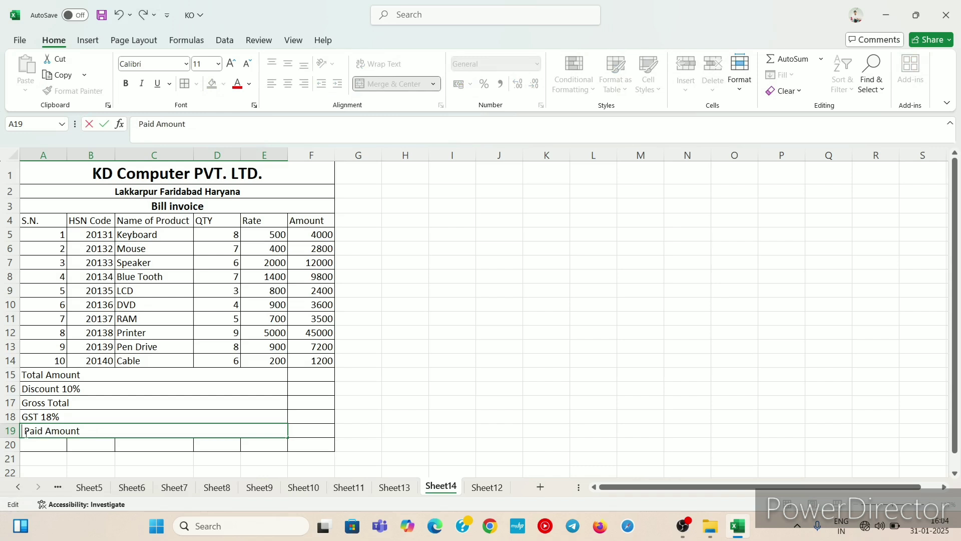
pyautogui.write('T ')
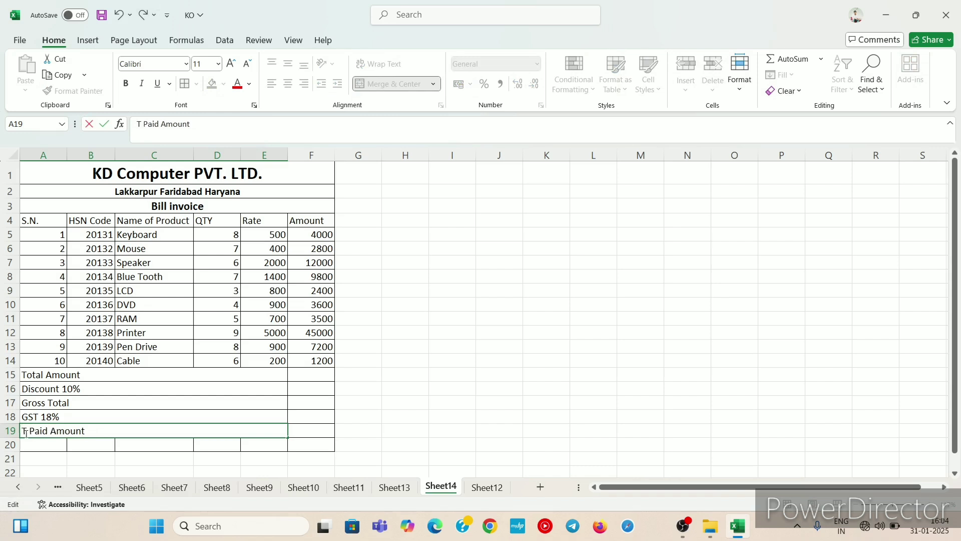
pyautogui.write('otal')
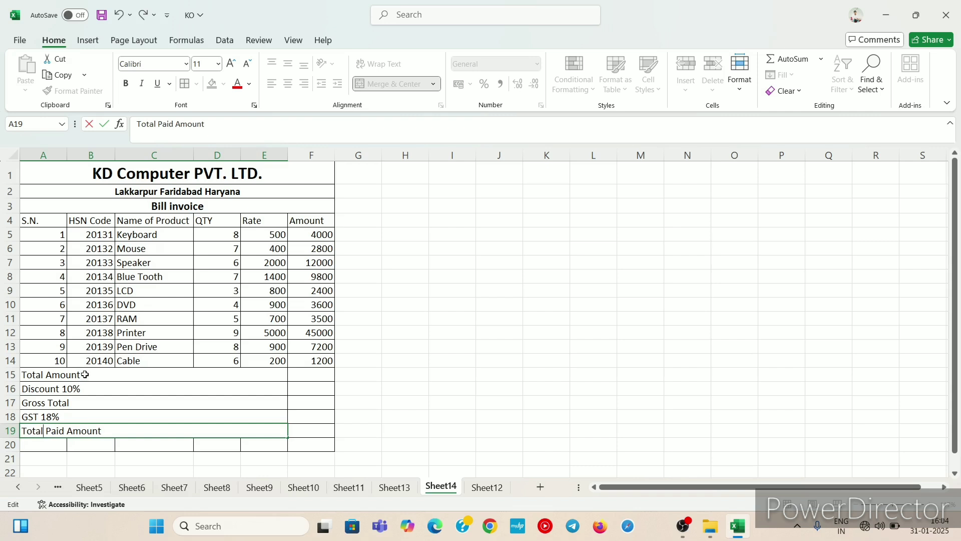
# Step: Right-align the summary labels in rows 15 to 19
pyautogui.moveTo(83, 374); pyautogui.dragTo(87, 426)
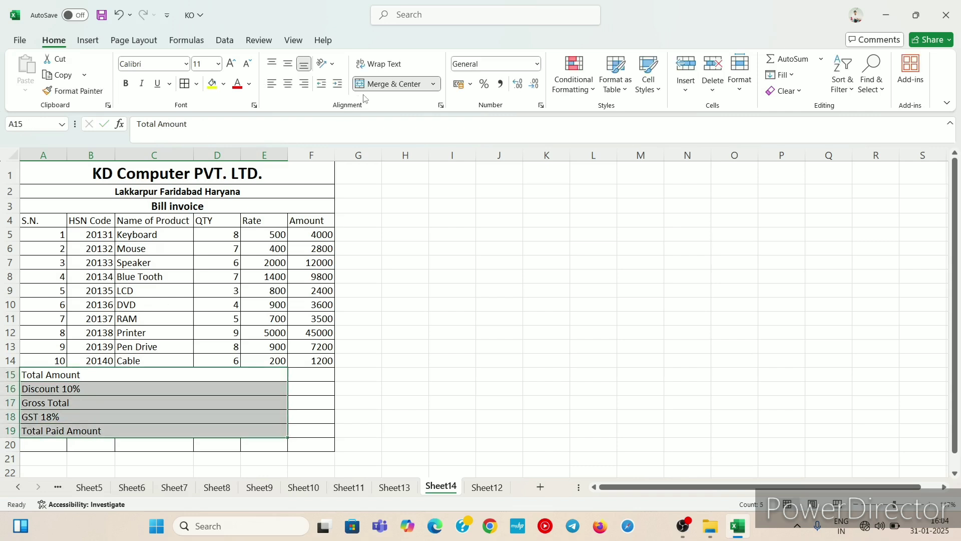
pyautogui.click(289, 84)
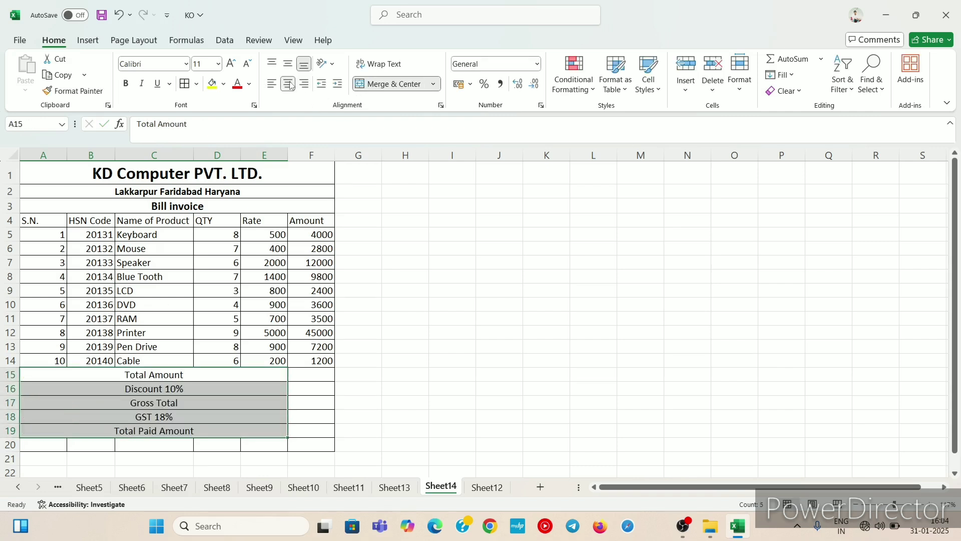
pyautogui.click(306, 84)
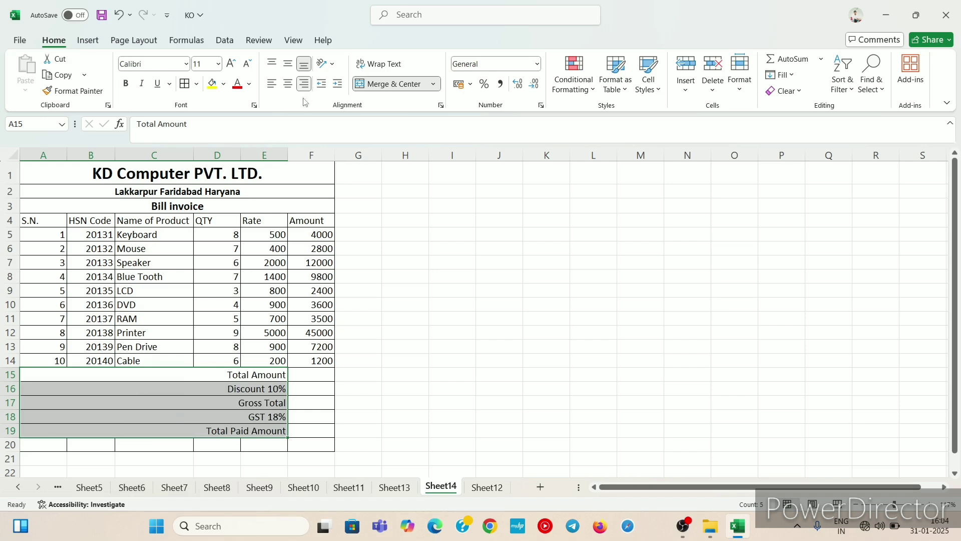
# Step: Enter a SUM formula in F15 that totals the item amounts F5 to F14
pyautogui.click(310, 378)
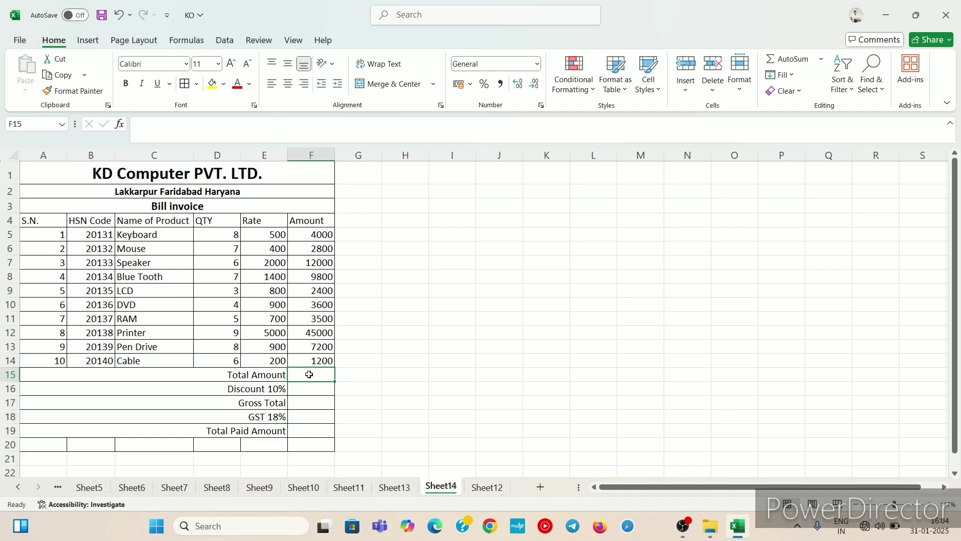
pyautogui.write('=')
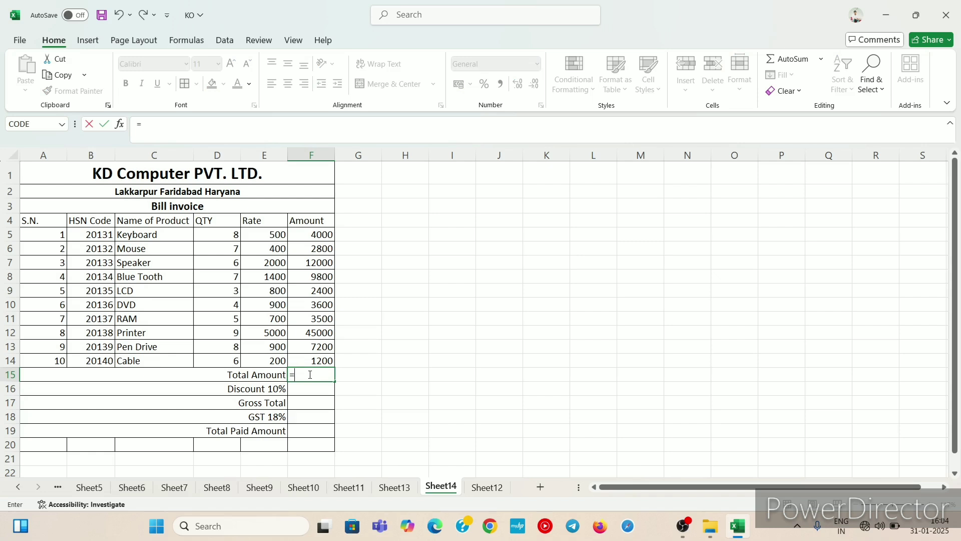
pyautogui.write('sum')
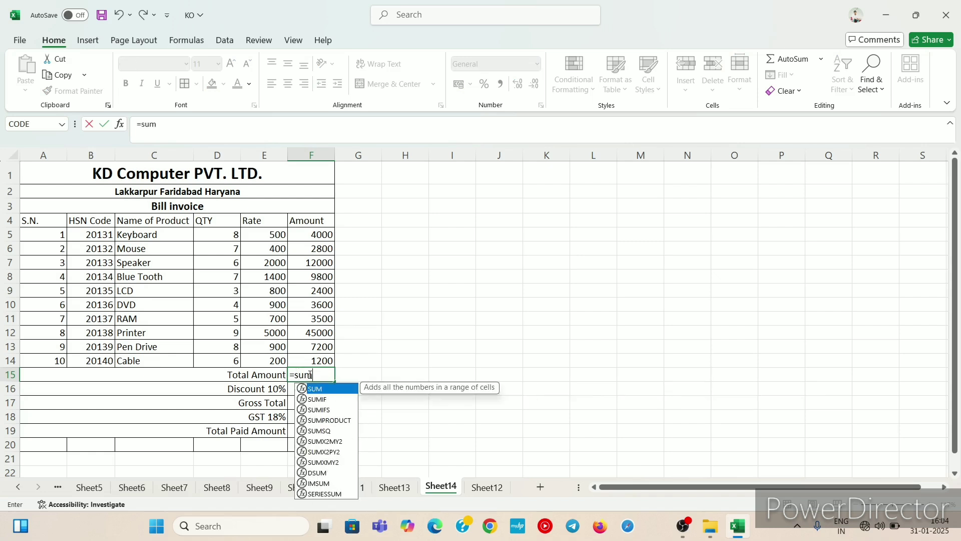
pyautogui.write('(')
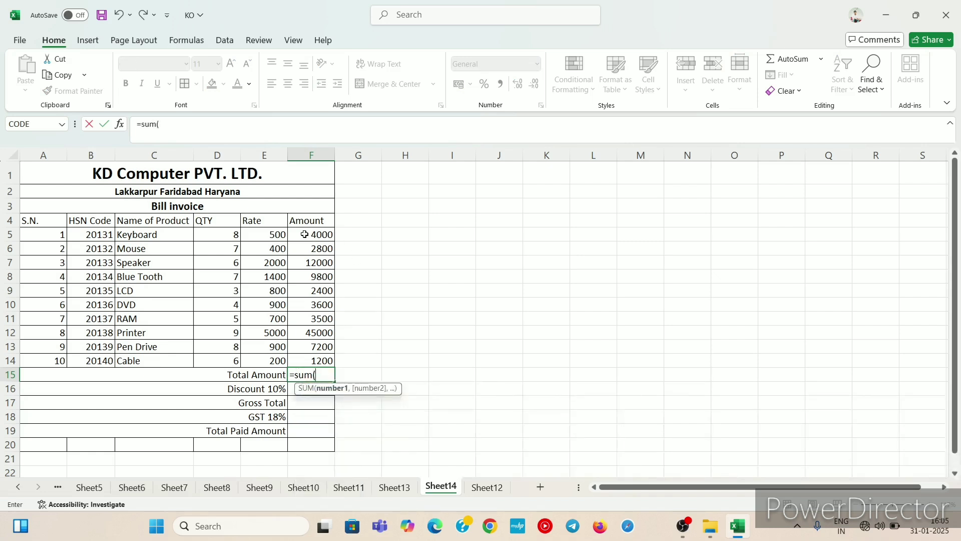
pyautogui.click(306, 234)
pyautogui.moveTo(306, 234); pyautogui.dragTo(310, 356)
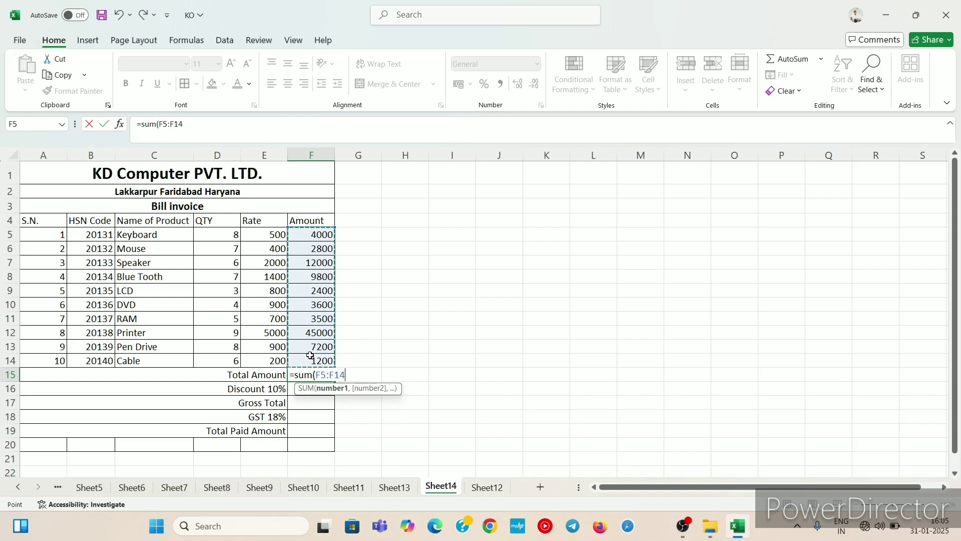
pyautogui.write(')')
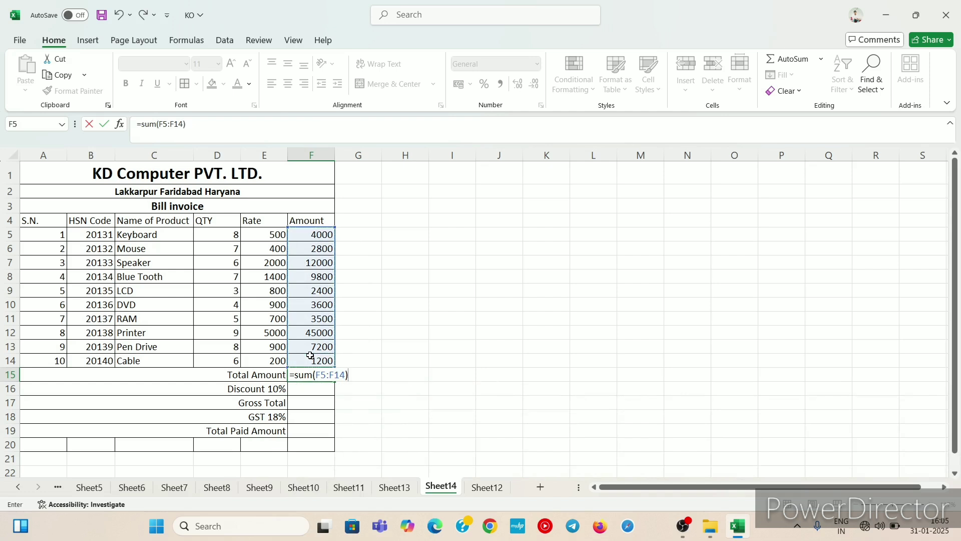
pyautogui.press('Return')
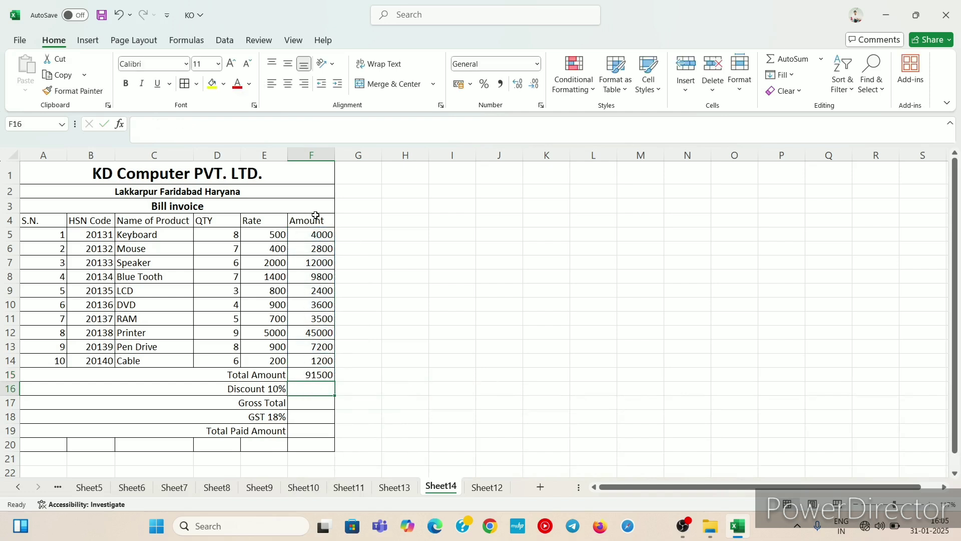
# Step: Enter the discount formula F15*10/100 in F16, then undo it
pyautogui.click(314, 398)
pyautogui.click(314, 393)
pyautogui.write('=')
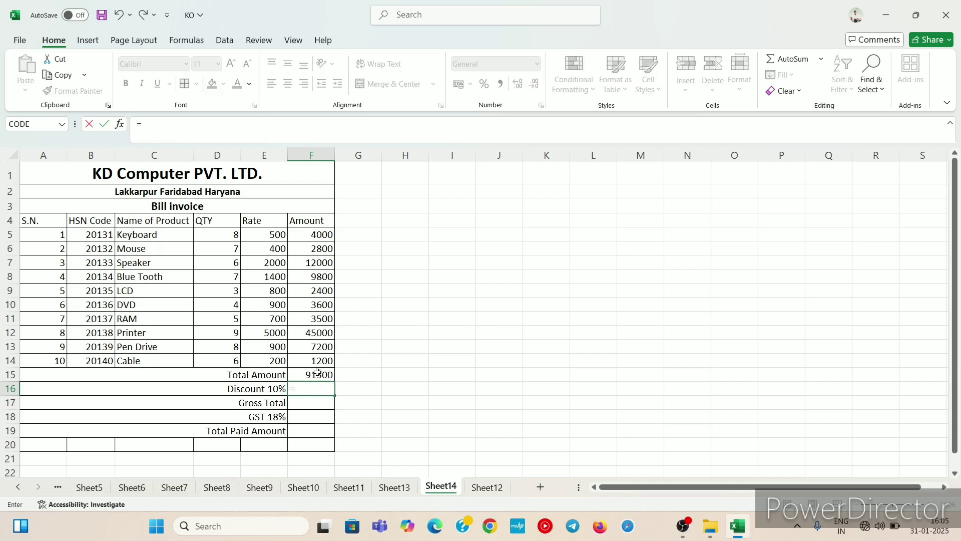
pyautogui.click(316, 374)
pyautogui.write('*')
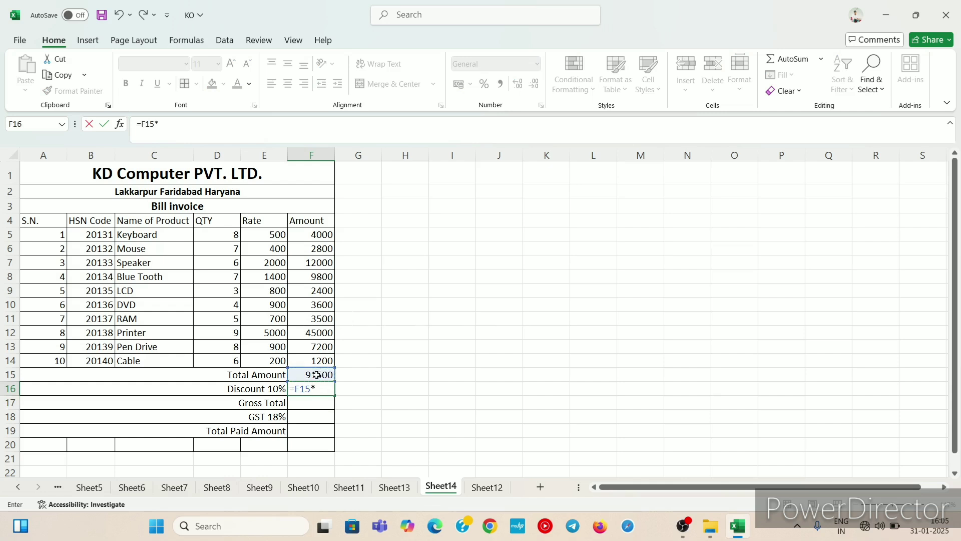
pyautogui.write('15')
pyautogui.write('0/100')
pyautogui.press('Return')
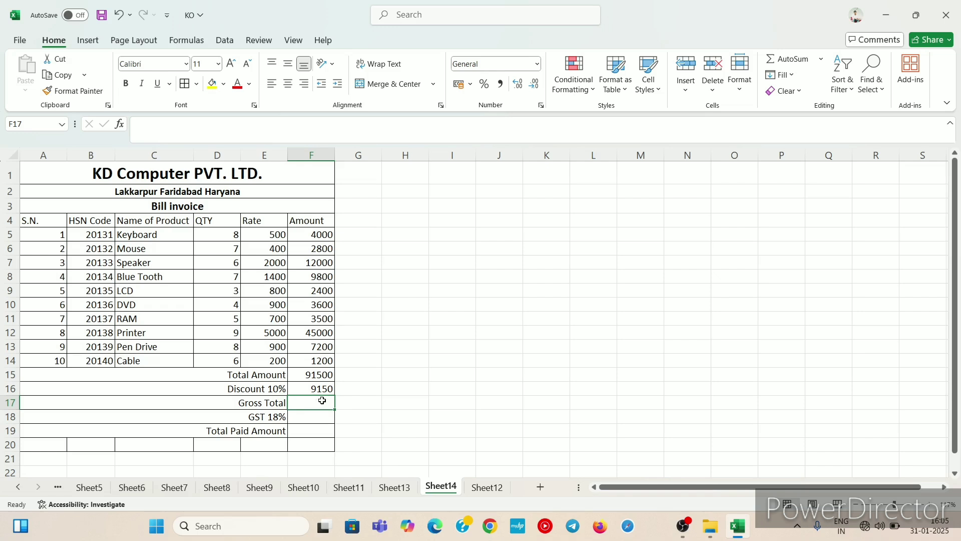
pyautogui.hotkey('ctrl', 'z')
# Step: Calculate the 10% discount in F16 with the formula =F15*10%
pyautogui.moveTo(318, 415); pyautogui.dragTo(310, 388)
pyautogui.click(310, 389)
pyautogui.write('=')
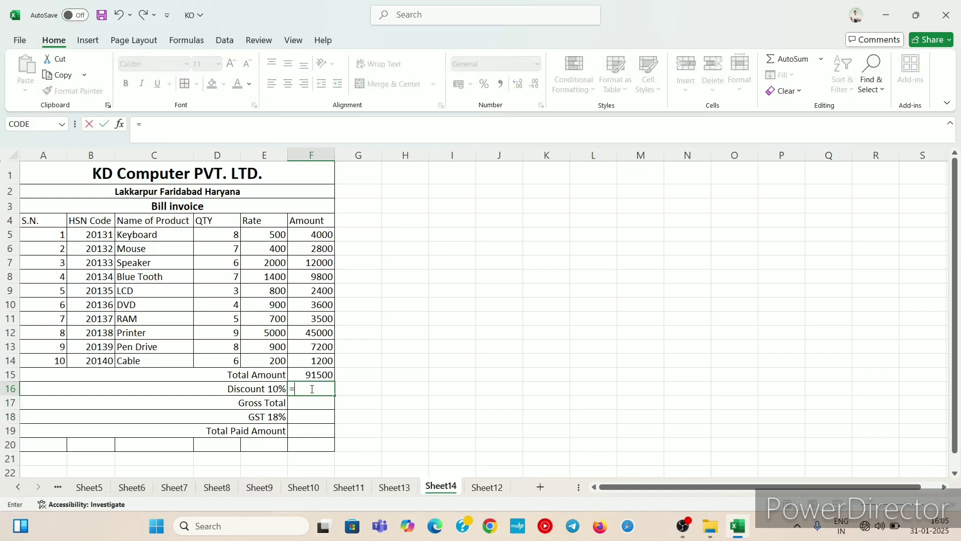
pyautogui.press('Up')
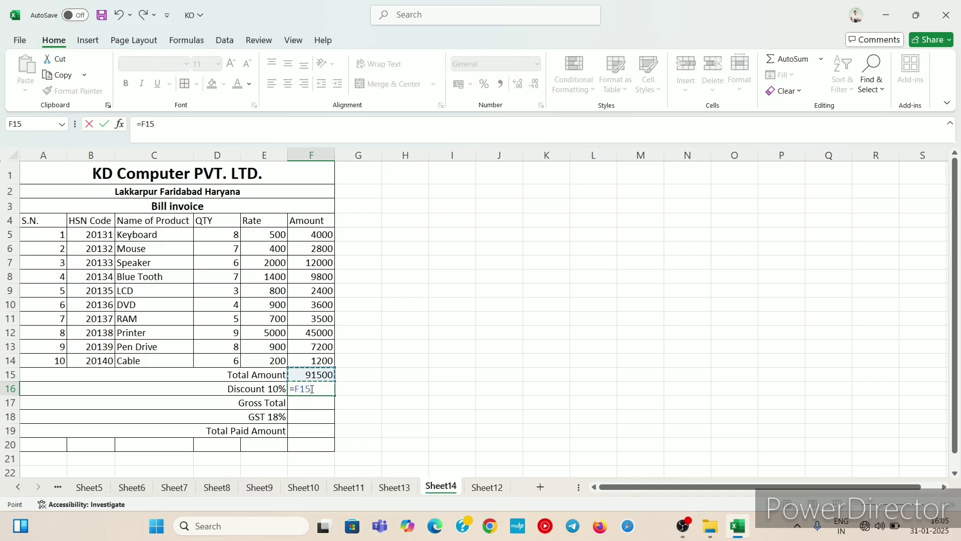
pyautogui.write('*10%')
pyautogui.press('Return')
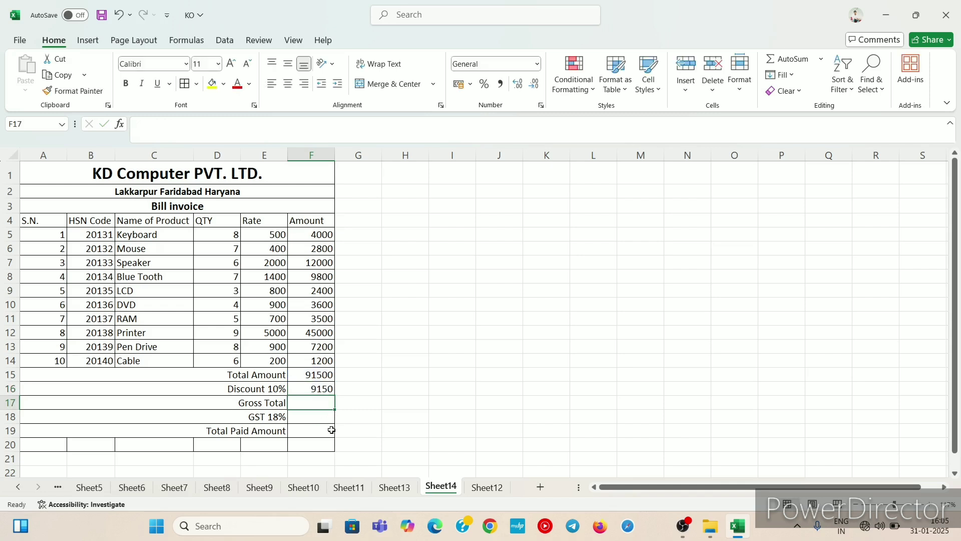
# Step: Calculate the gross total in F17 by subtracting the discount in F16 from the total amount in F15
pyautogui.click(304, 421)
pyautogui.click(311, 406)
pyautogui.click(309, 415)
pyautogui.click(318, 403)
pyautogui.write('=')
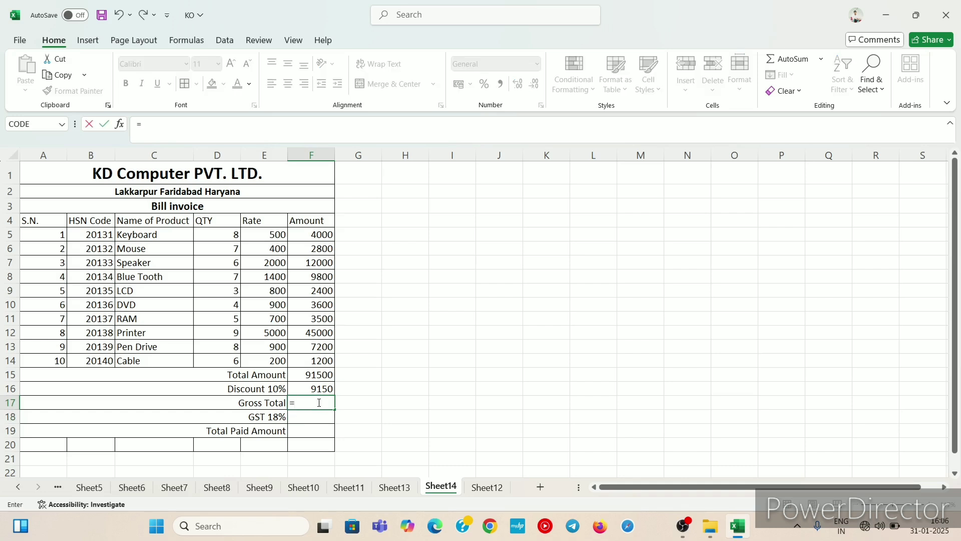
pyautogui.press('Up')
pyautogui.press('Up')
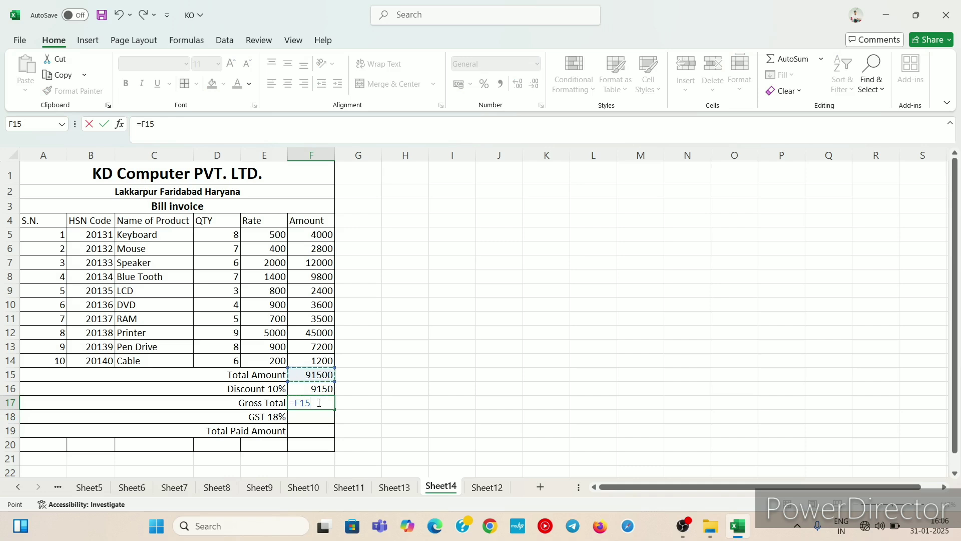
pyautogui.write('-')
pyautogui.press('Up')
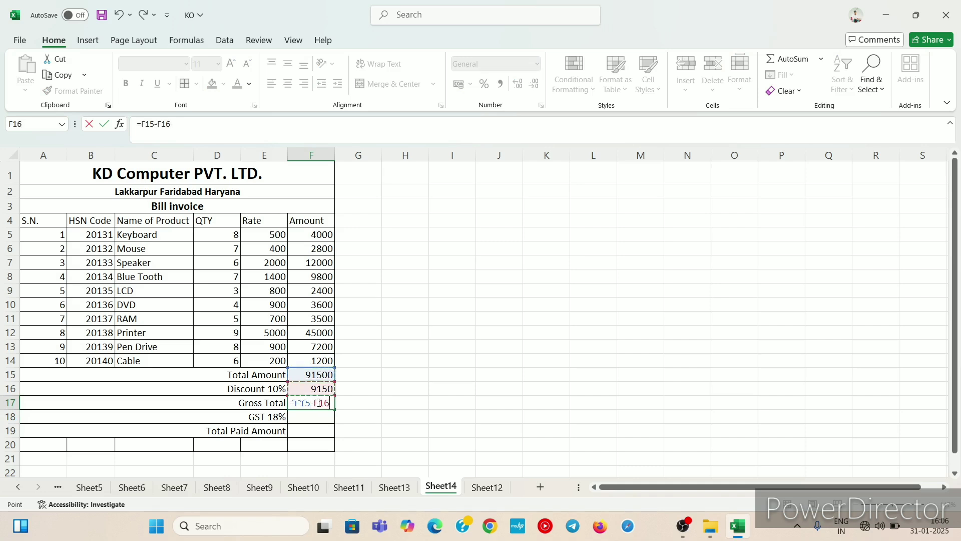
pyautogui.press('Return')
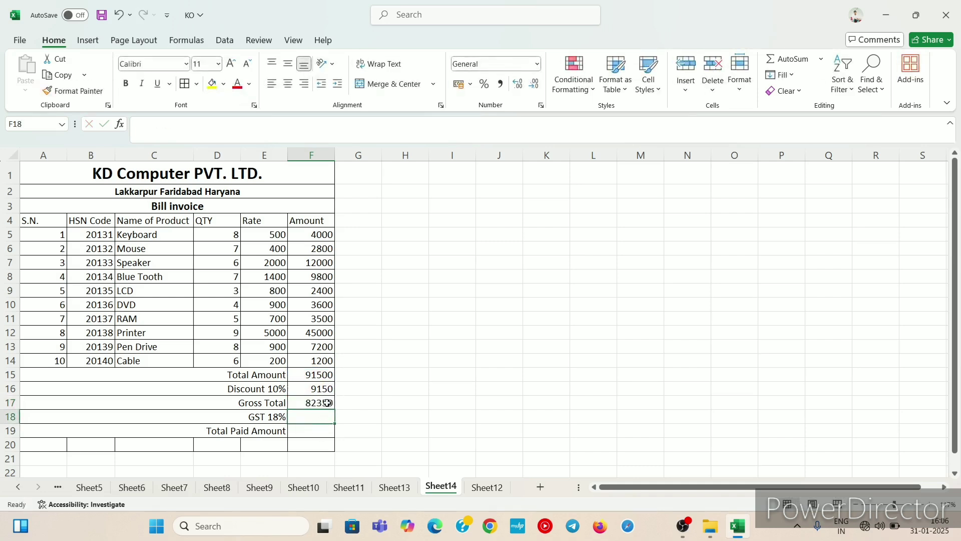
# Step: Calculate the 18% GST in F18 with the formula =F17*18%
pyautogui.click(323, 402)
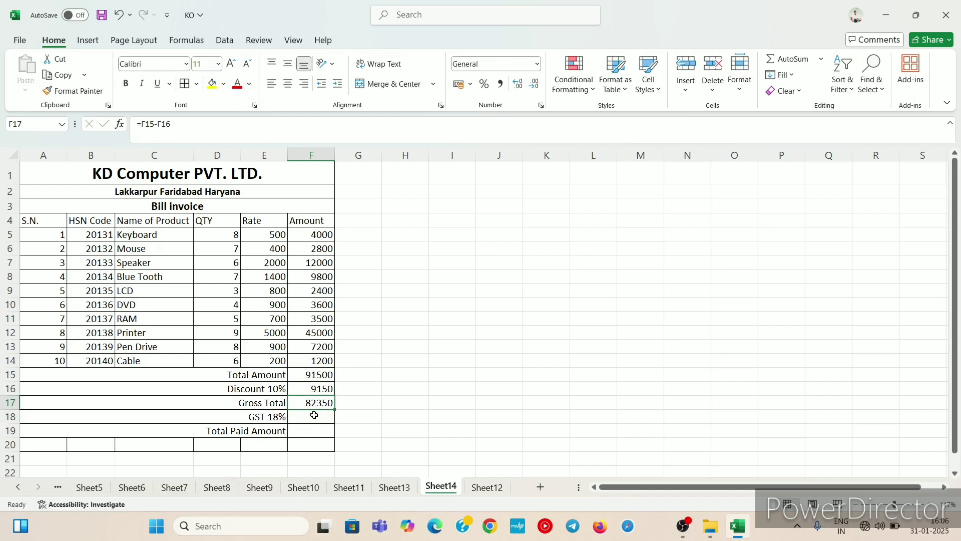
pyautogui.click(314, 415)
pyautogui.click(311, 389)
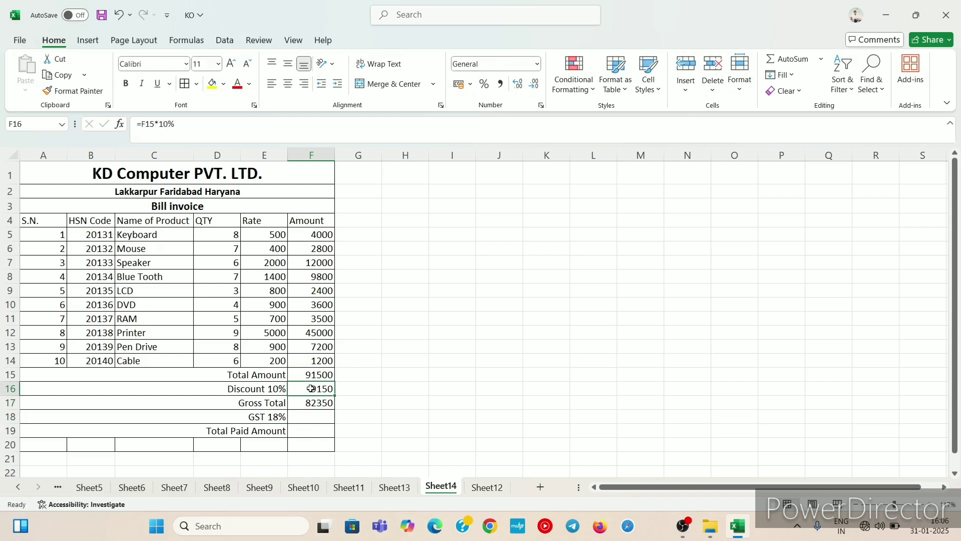
pyautogui.click(324, 404)
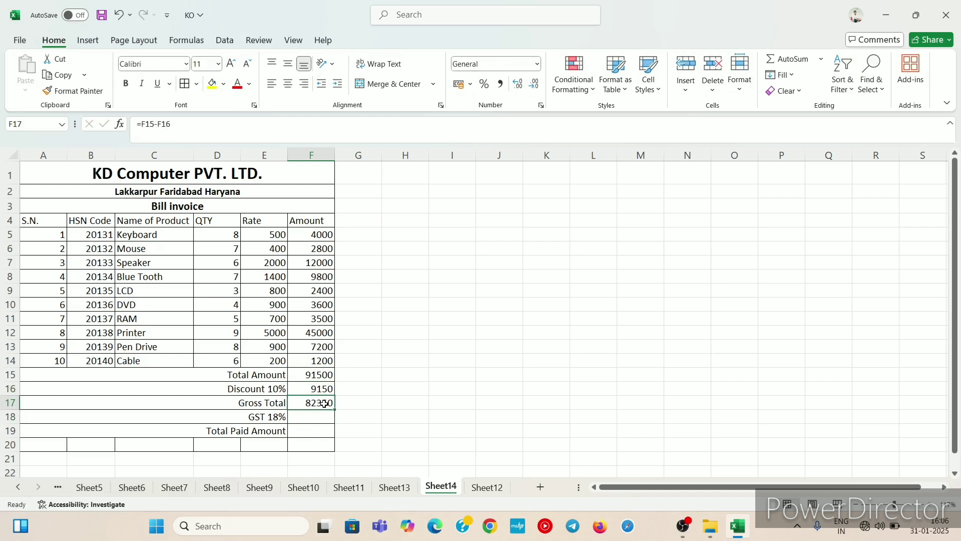
pyautogui.click(305, 417)
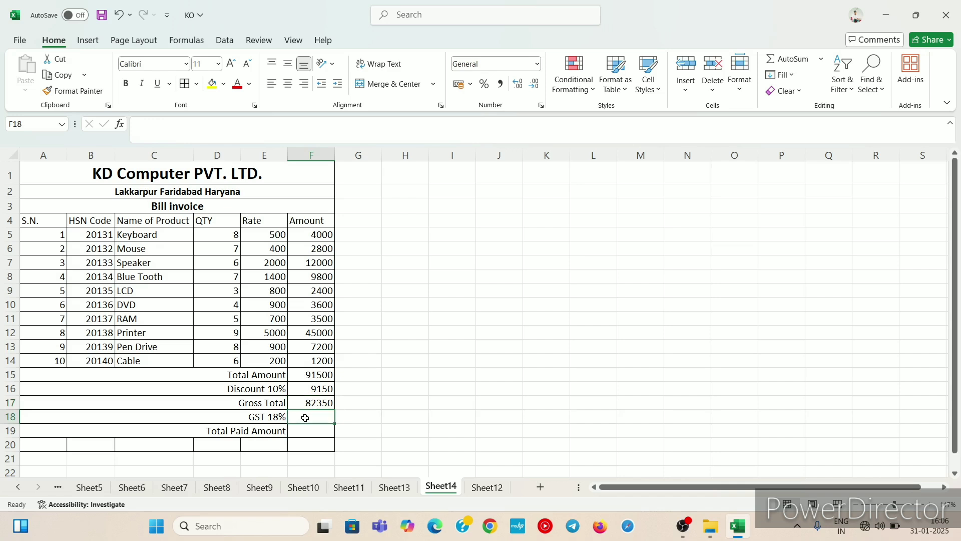
pyautogui.write('=')
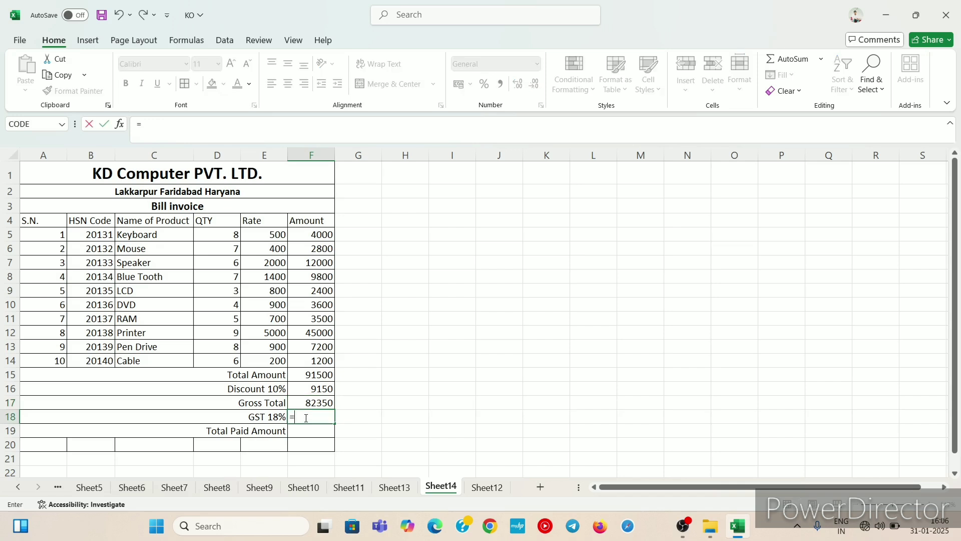
pyautogui.press('Up')
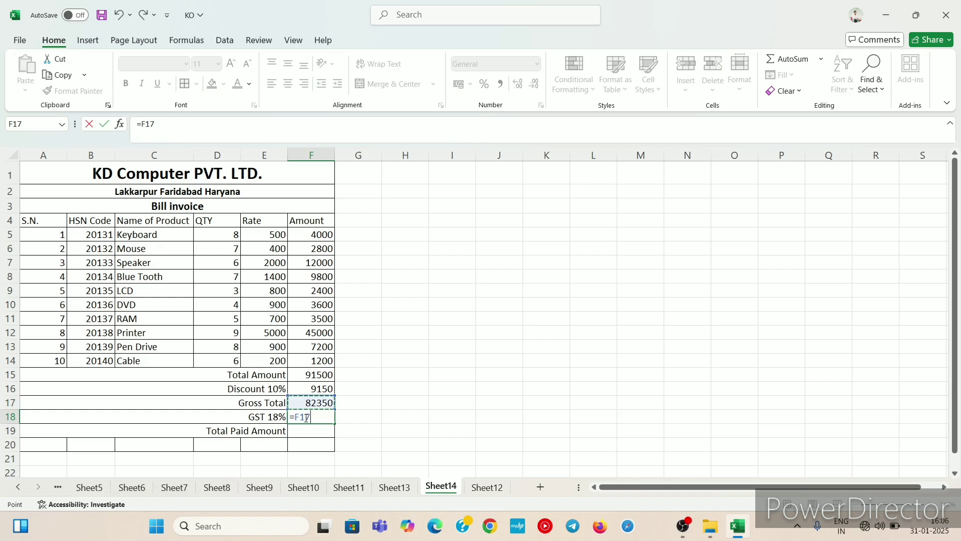
pyautogui.write('*18%')
pyautogui.press('Return')
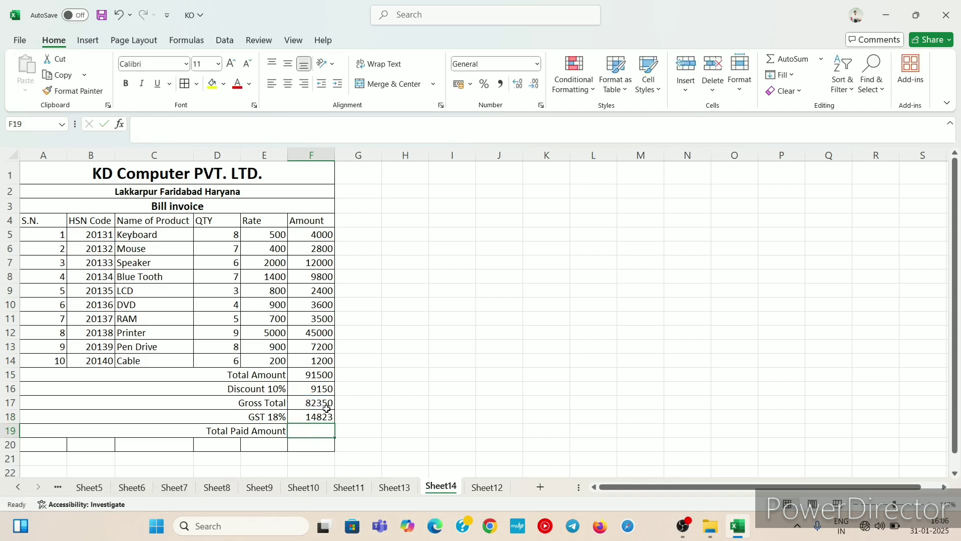
# Step: Calculate the total paid amount in F19 by adding the gross total F17 and the GST F18
pyautogui.click(315, 401)
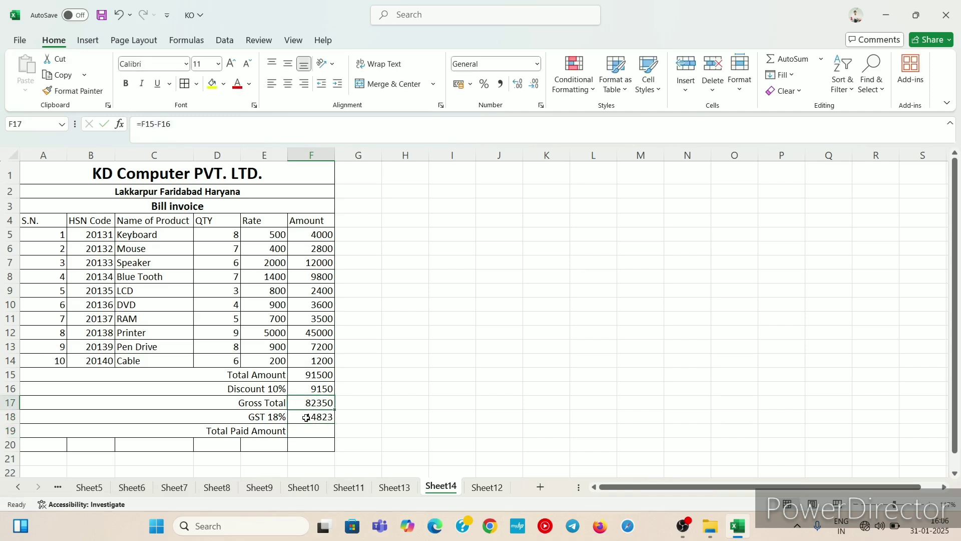
pyautogui.click(302, 431)
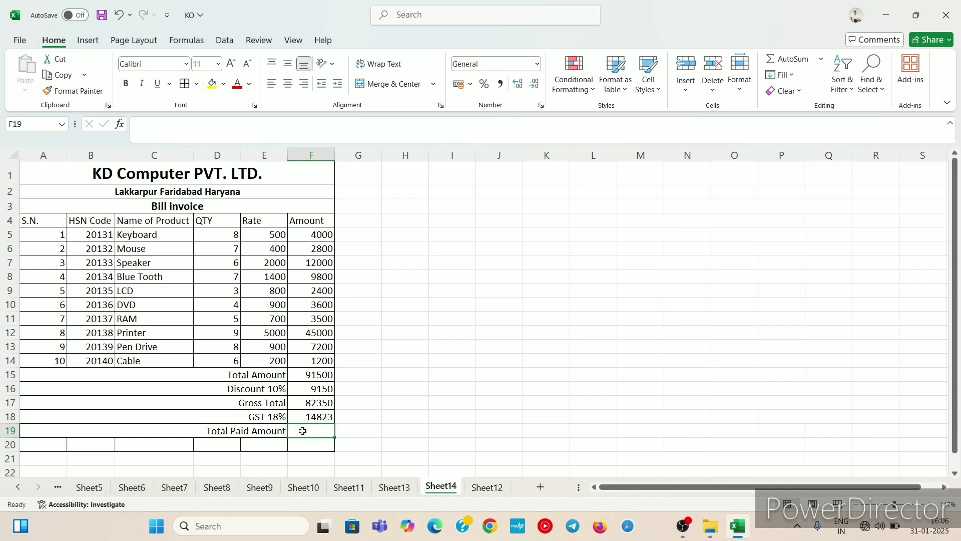
pyautogui.write('=')
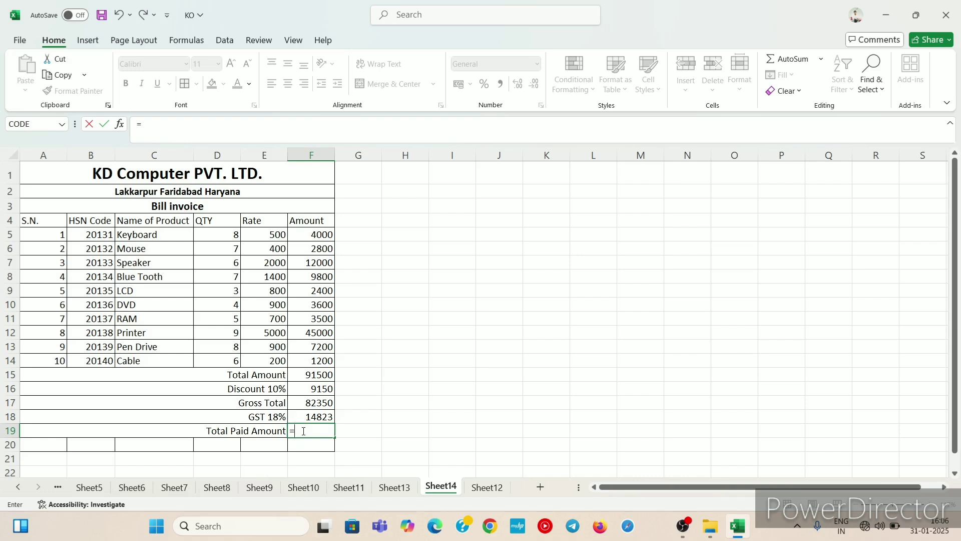
pyautogui.press('Up')
pyautogui.press('Up')
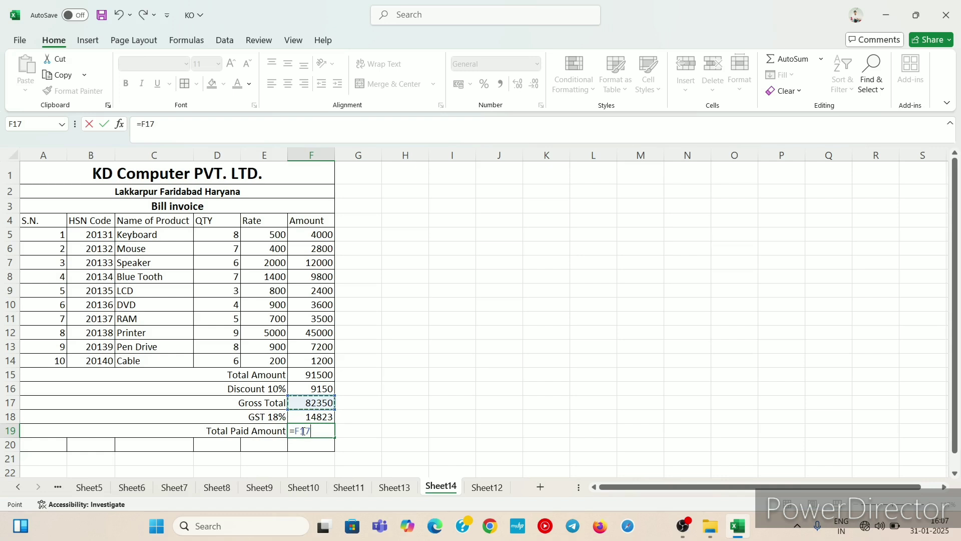
pyautogui.write('+')
pyautogui.press('Up')
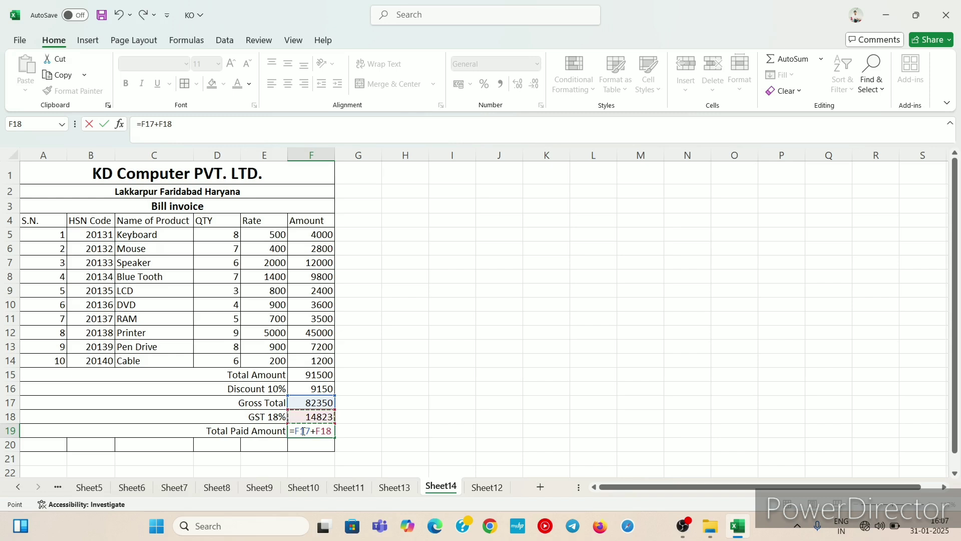
pyautogui.press('Return')
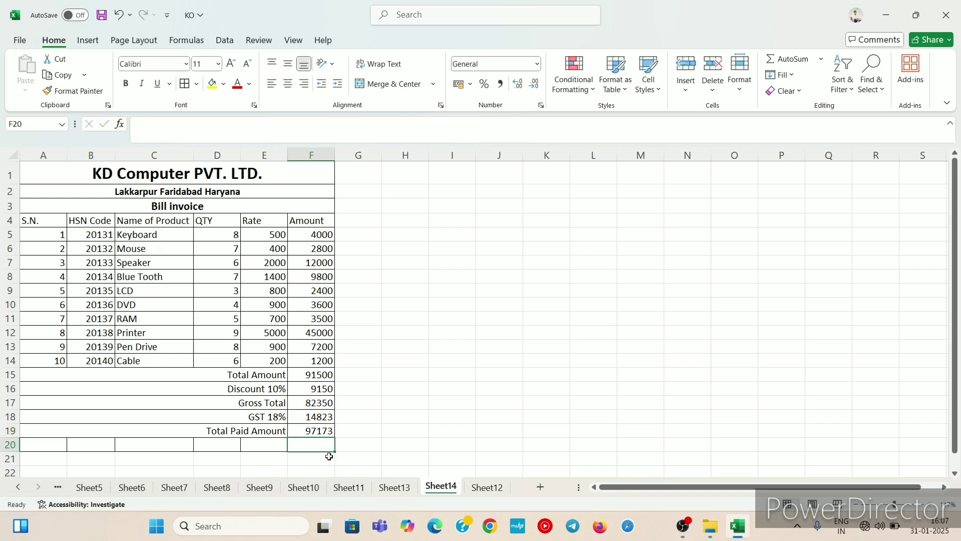
# Step: Remove all borders from the empty row 20 below the invoice, columns A to G
pyautogui.click(365, 426)
pyautogui.click(322, 434)
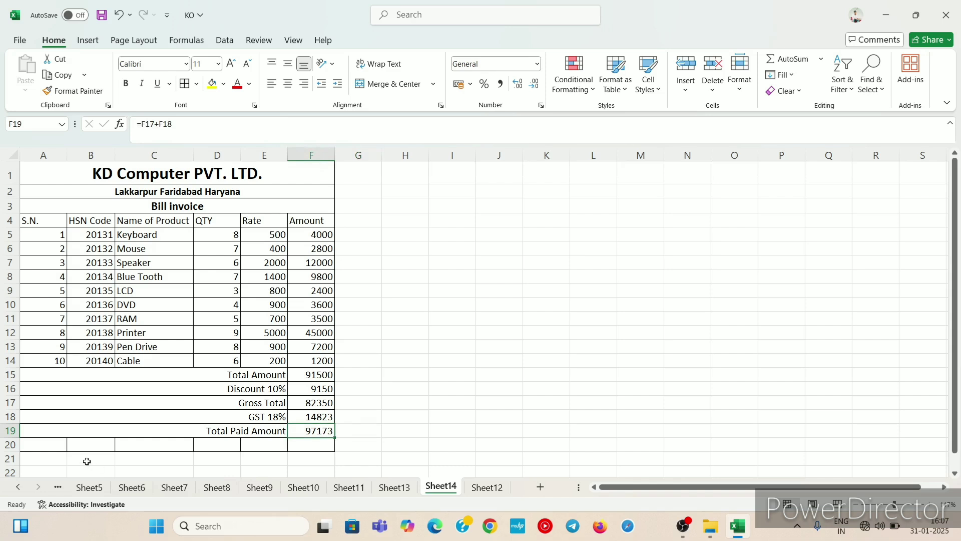
pyautogui.moveTo(37, 441); pyautogui.dragTo(358, 445)
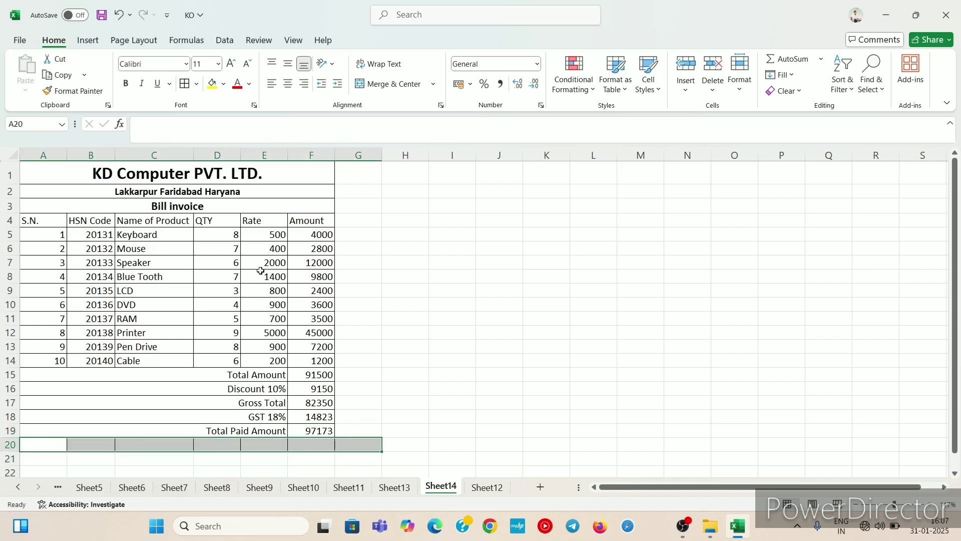
pyautogui.click(197, 84)
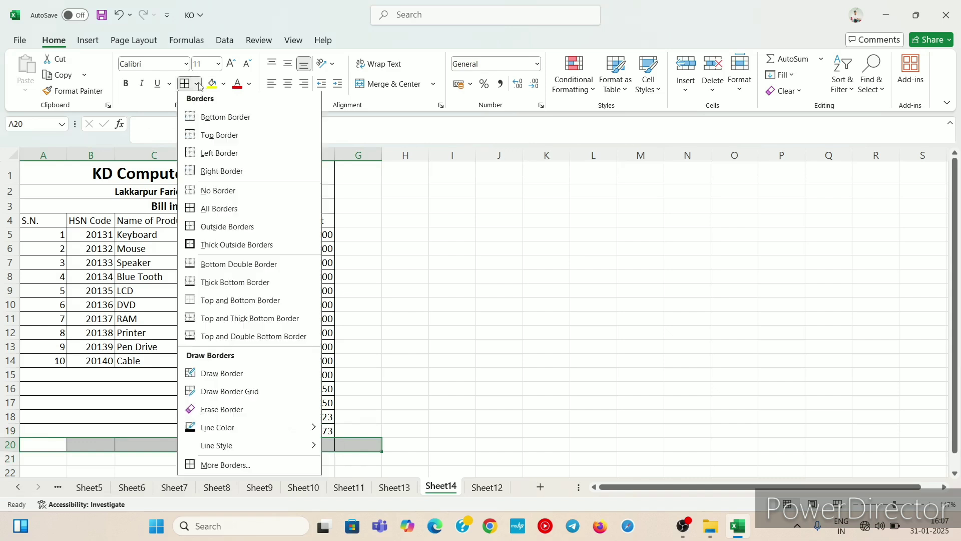
pyautogui.click(215, 194)
pyautogui.click(492, 326)
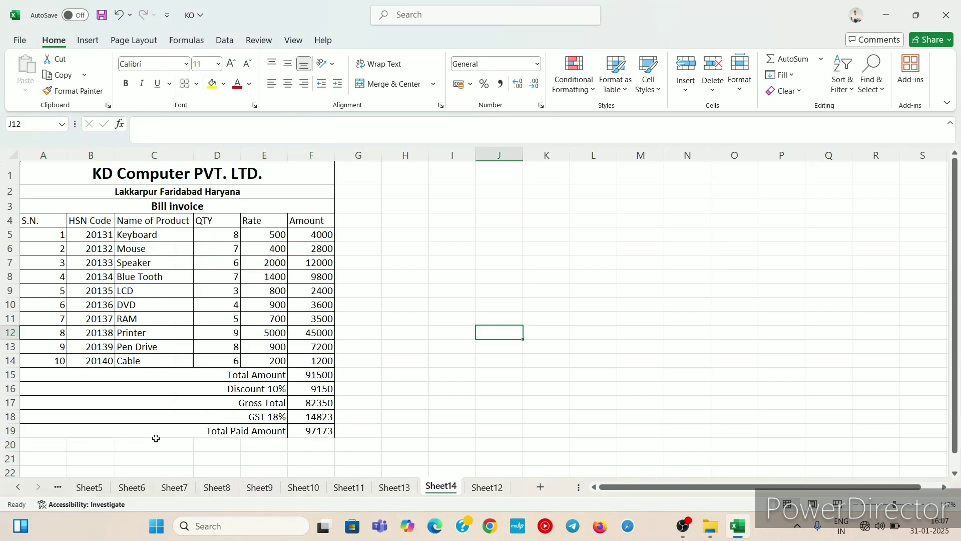
pyautogui.click(125, 433)
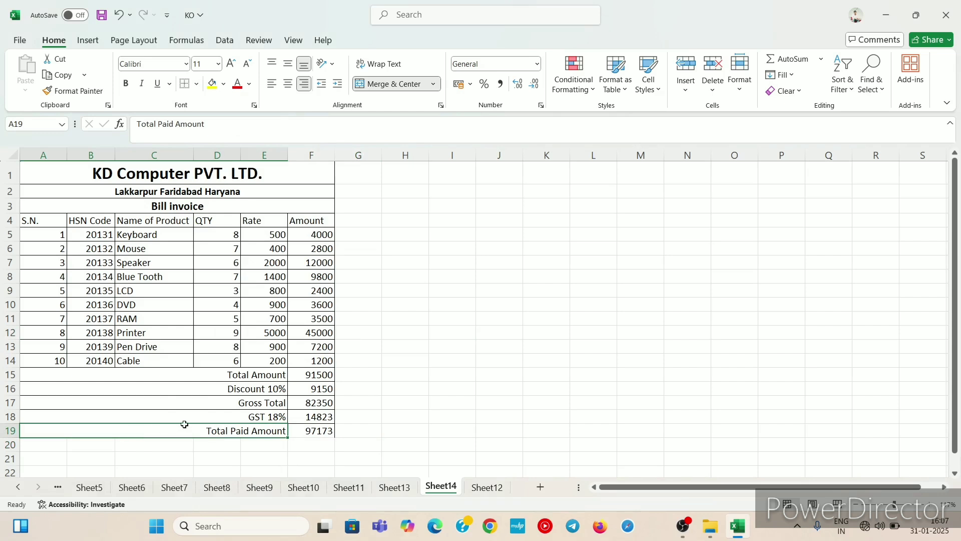
# Step: Apply all borders to the Total Paid Amount row, cells A19 to F19
pyautogui.moveTo(185, 424); pyautogui.dragTo(295, 431)
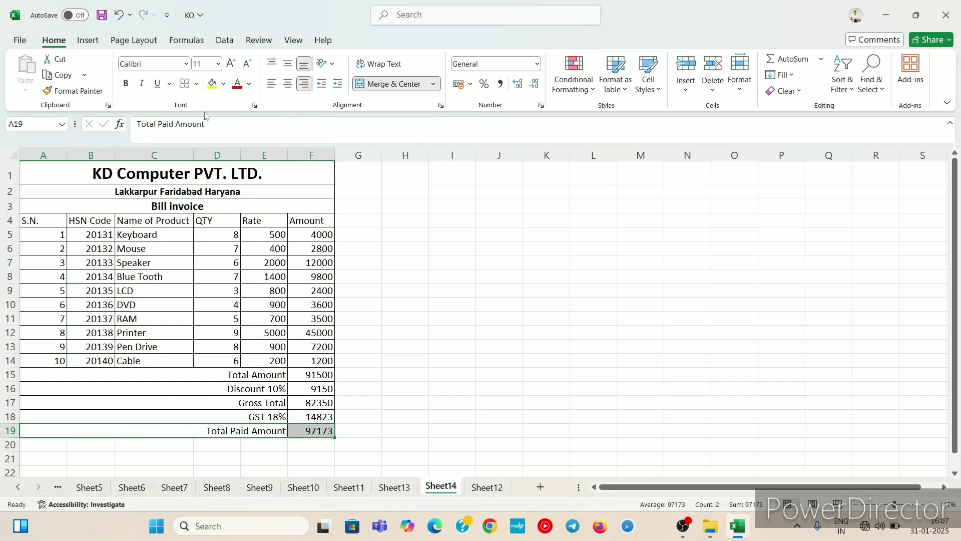
pyautogui.click(197, 83)
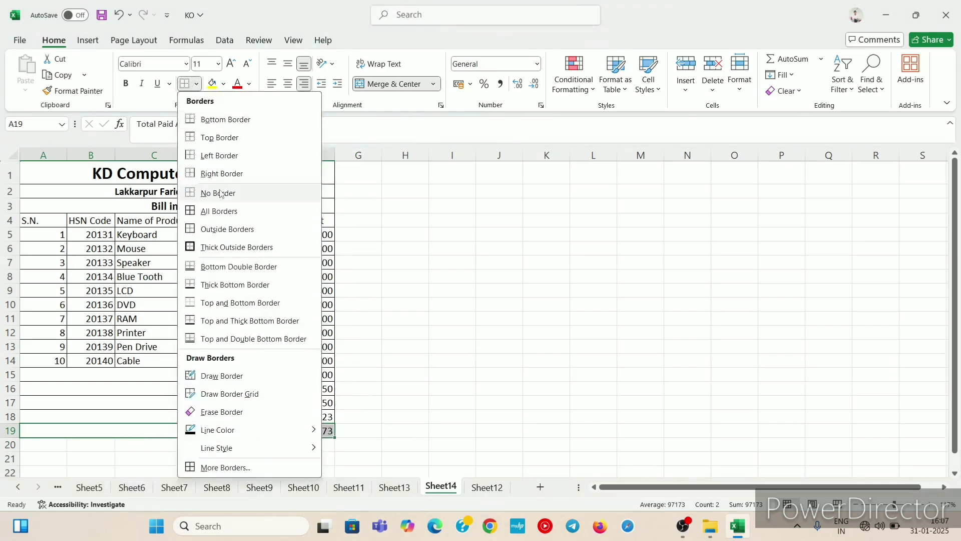
pyautogui.click(221, 211)
pyautogui.click(160, 380)
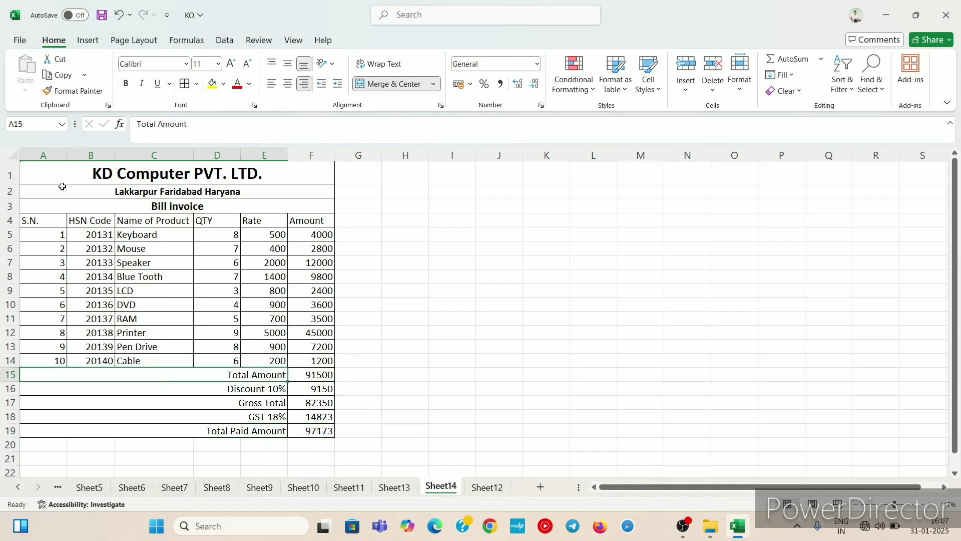
# Step: Fill the title cell A1 with light green
pyautogui.click(79, 172)
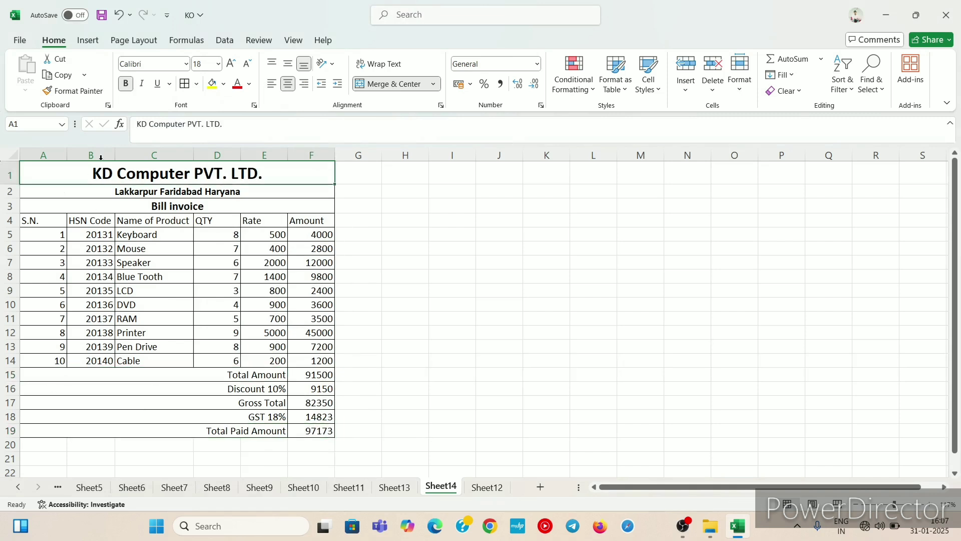
pyautogui.click(224, 84)
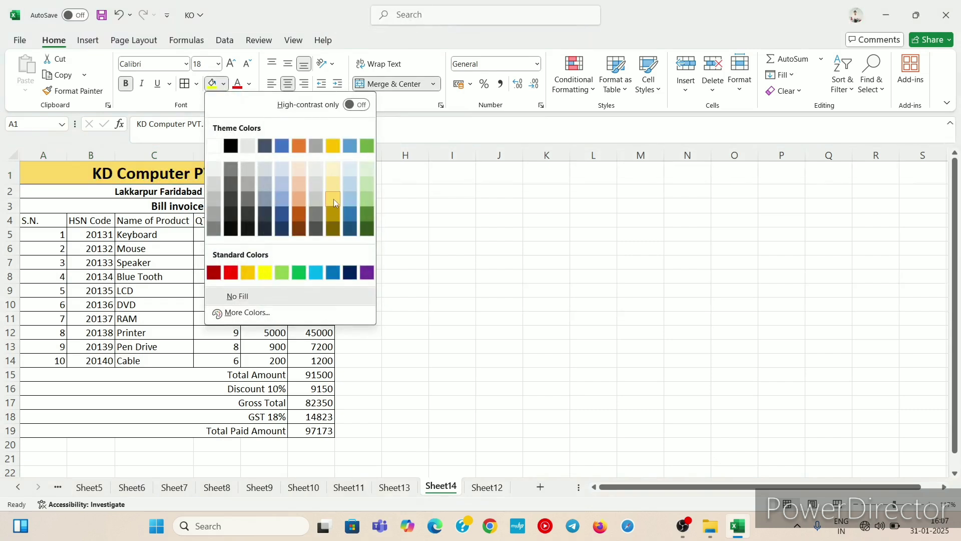
pyautogui.click(366, 199)
# Step: Fill the Bill invoice row A3 with light blue
pyautogui.click(272, 203)
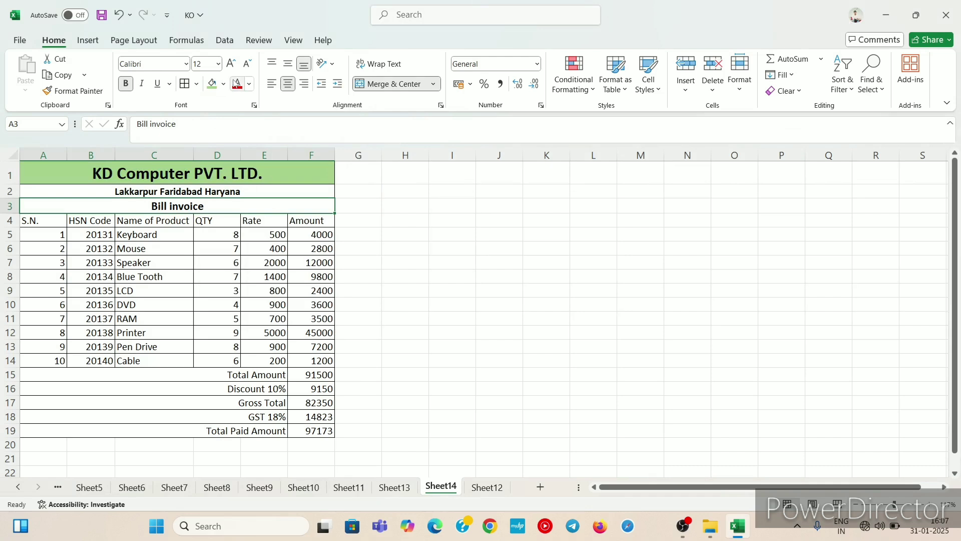
pyautogui.click(224, 83)
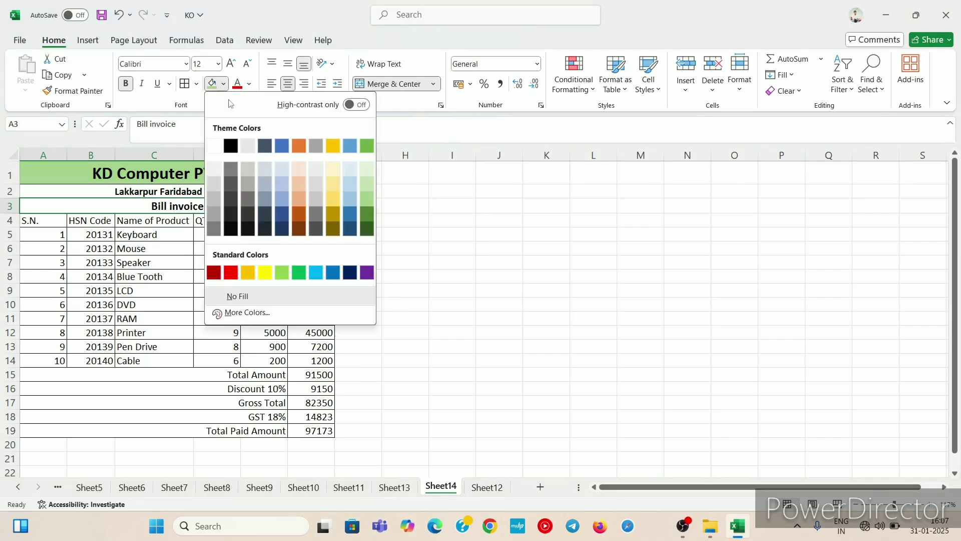
pyautogui.click(282, 186)
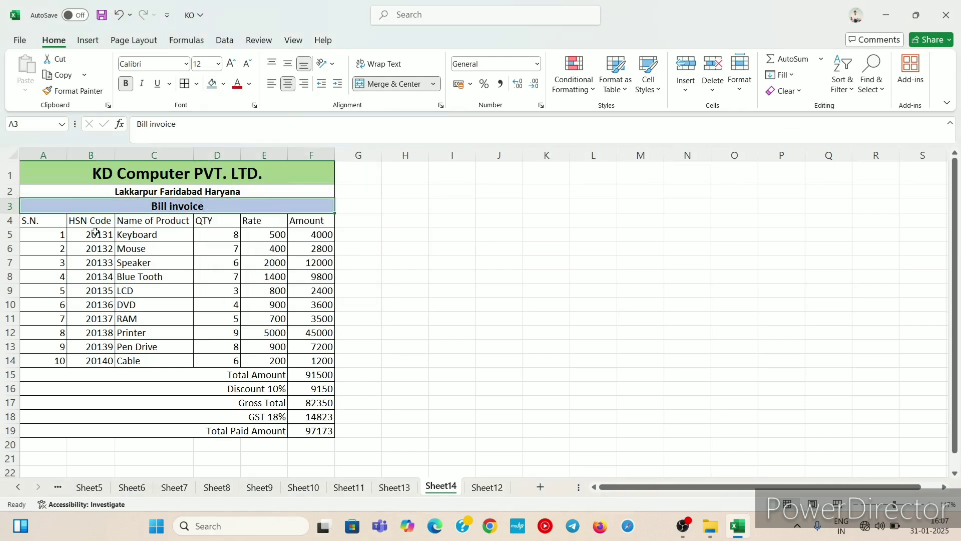
# Step: Fill the invoice table from A4 to F19 with light gold
pyautogui.moveTo(43, 224); pyautogui.dragTo(302, 427)
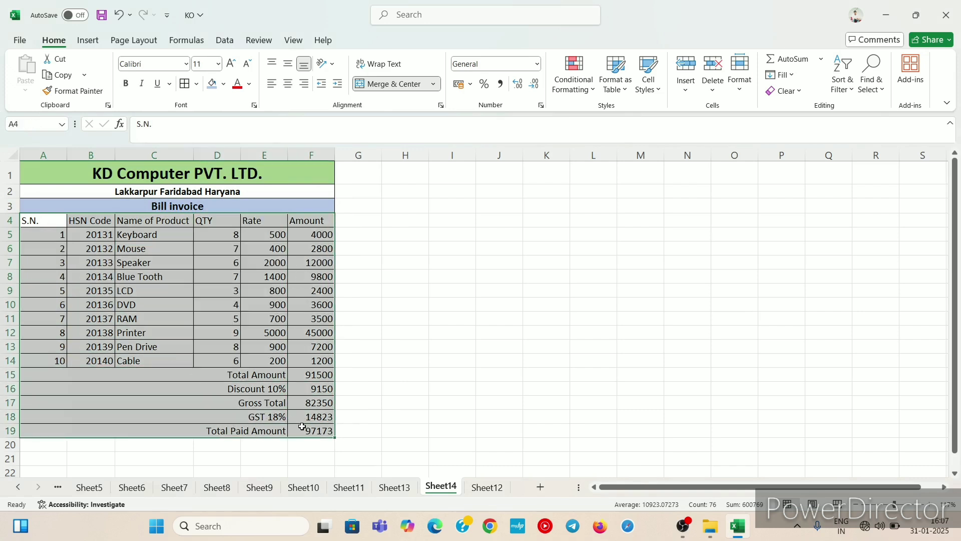
pyautogui.click(223, 85)
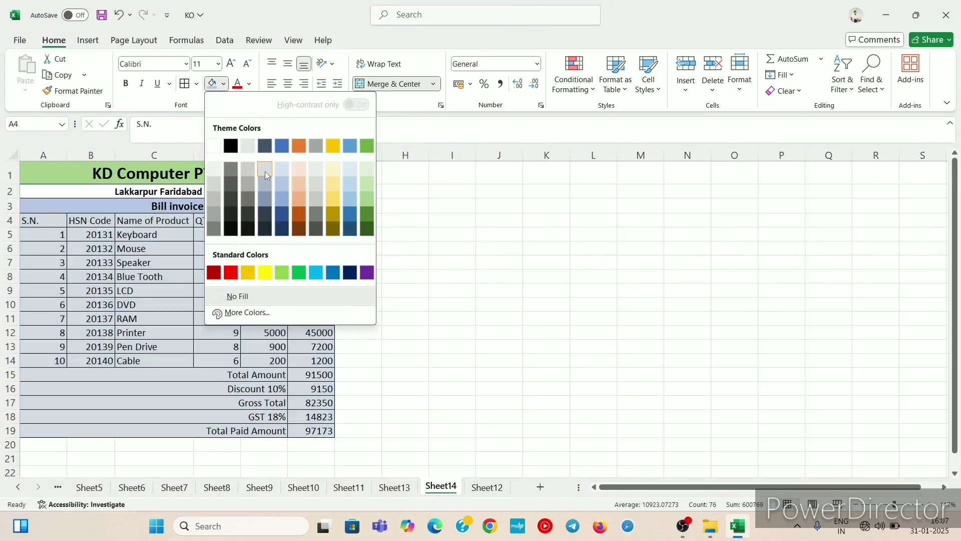
pyautogui.click(337, 173)
# Step: Set the title A1 font colour to black and fill the title cell with standard yellow
pyautogui.click(310, 162)
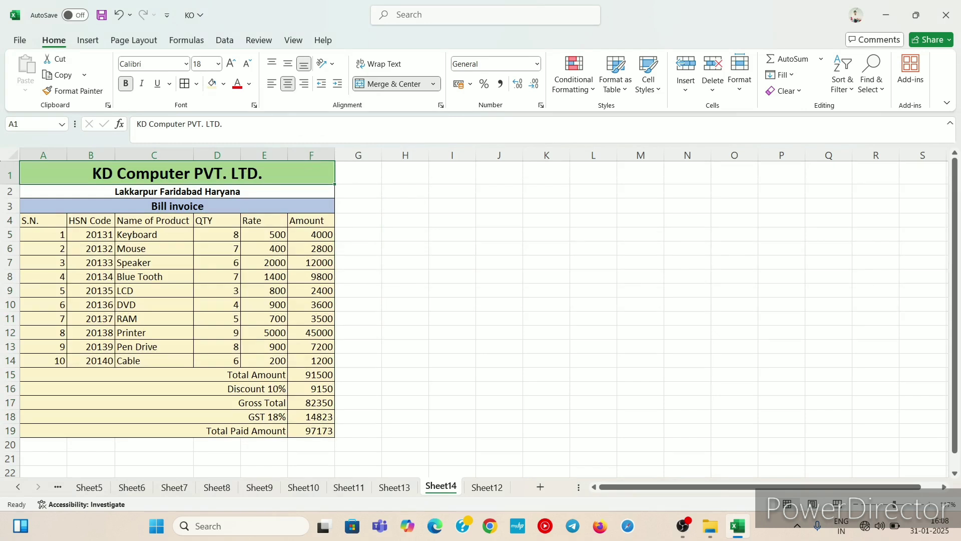
pyautogui.click(249, 84)
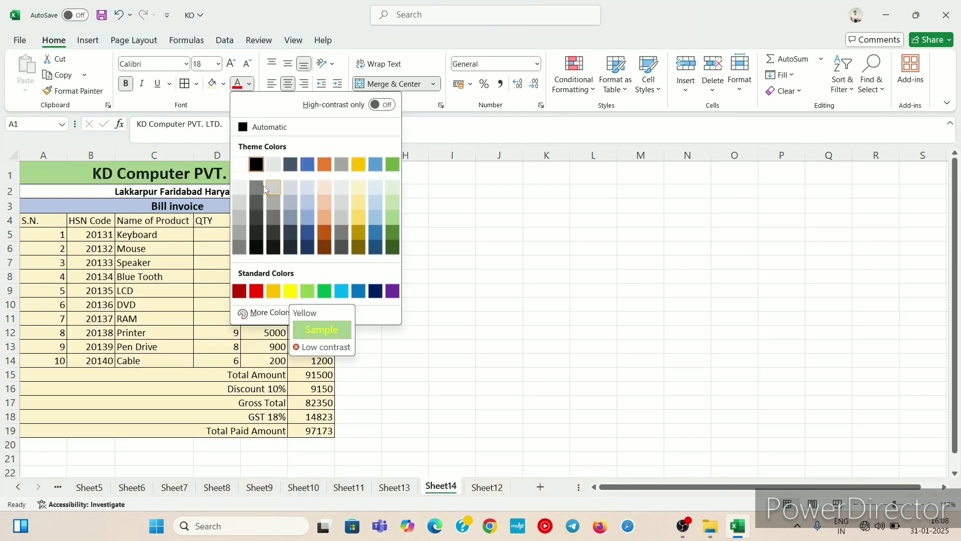
pyautogui.click(256, 164)
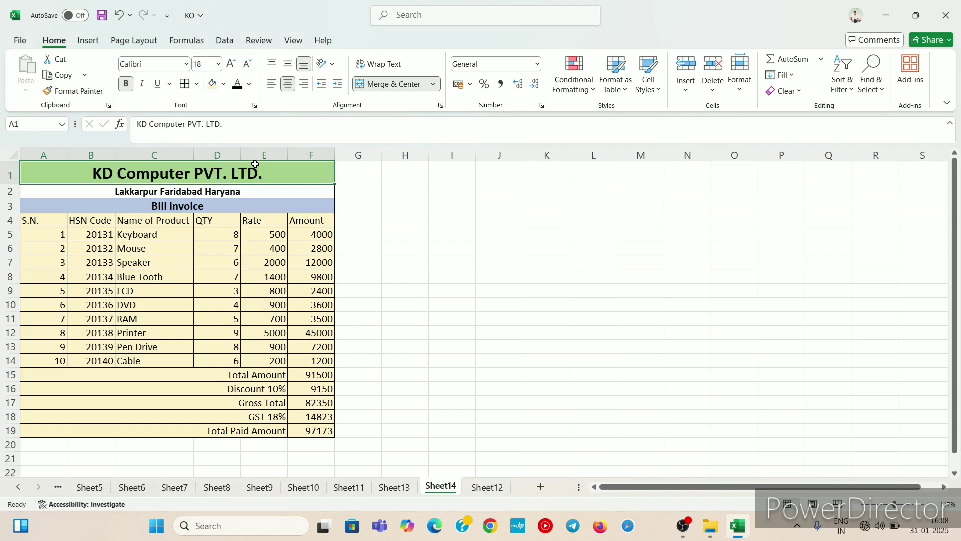
pyautogui.click(223, 83)
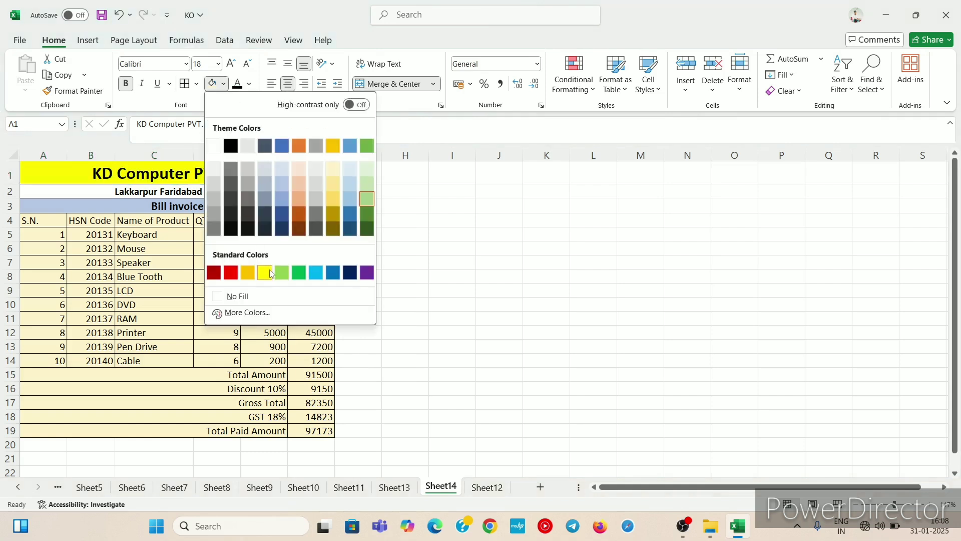
pyautogui.click(265, 272)
pyautogui.click(168, 257)
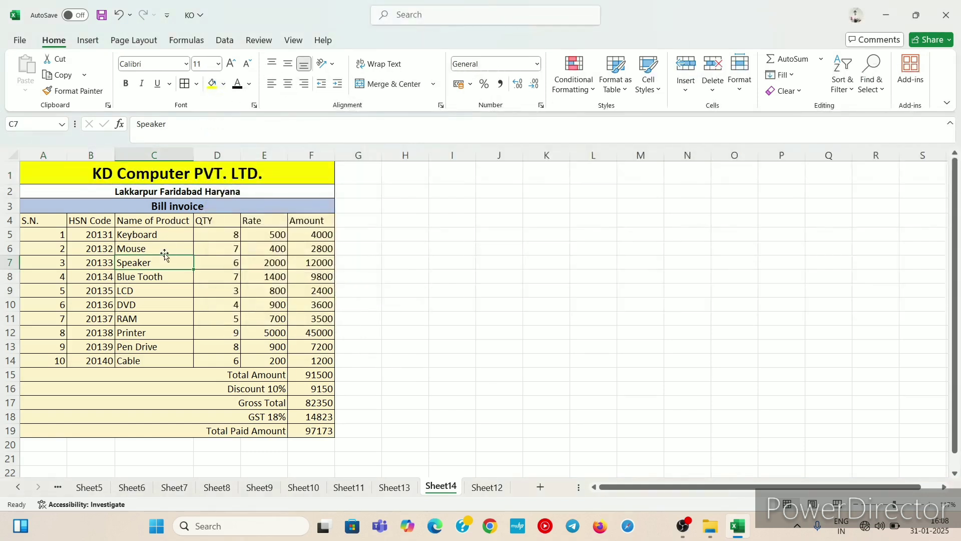
pyautogui.moveTo(146, 239); pyautogui.dragTo(253, 347)
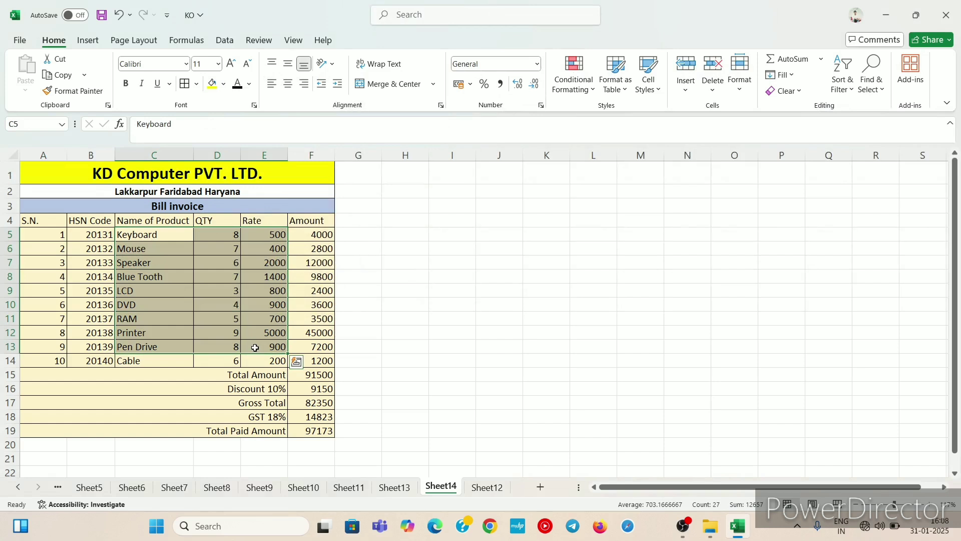
pyautogui.click(355, 305)
pyautogui.click(405, 373)
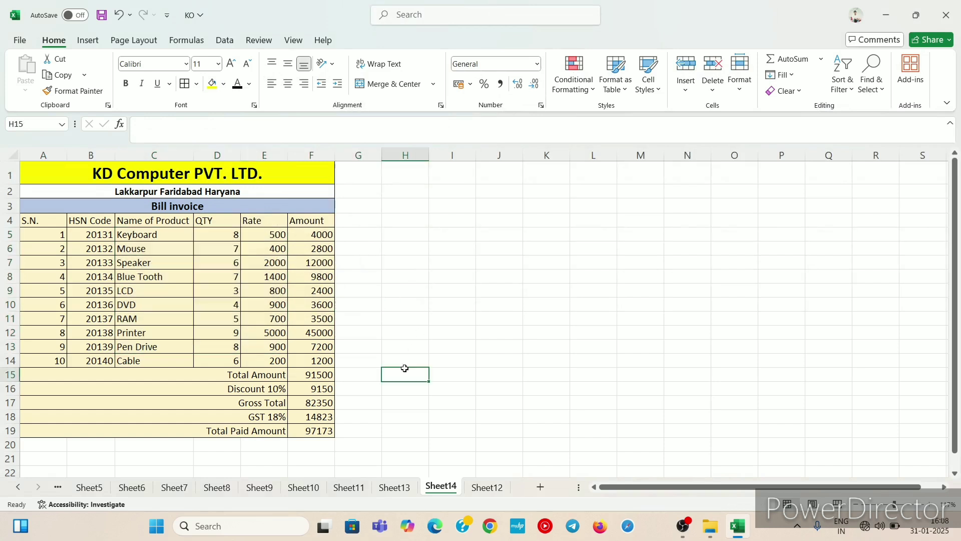
pyautogui.click(429, 304)
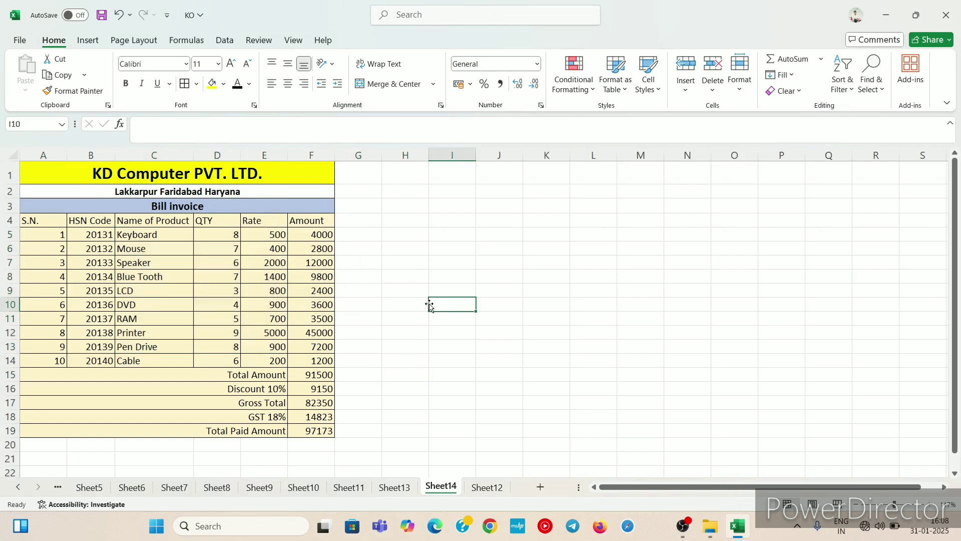
# Step: Open the print preview of the invoice sheet and return to the worksheet
pyautogui.hotkey('ctrl', 'p')
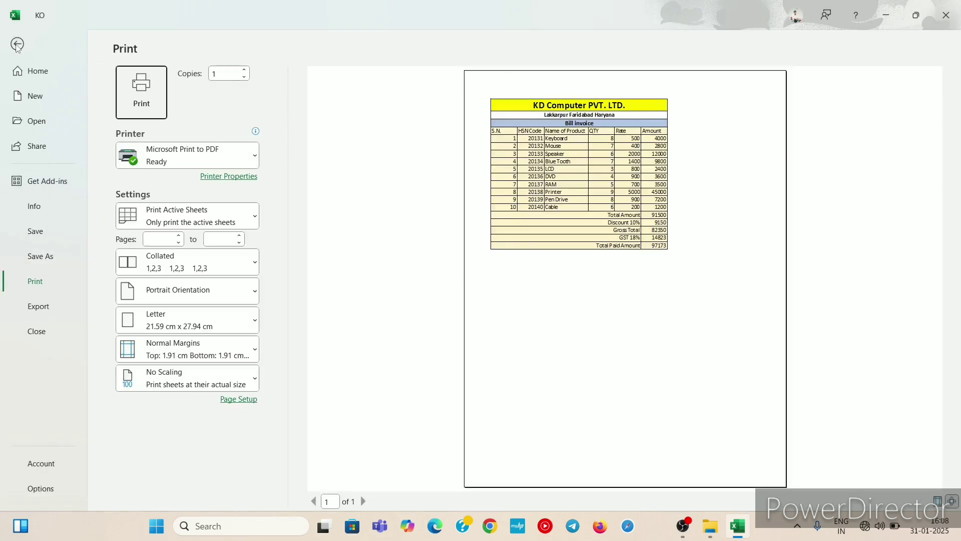
pyautogui.click(16, 47)
pyautogui.click(445, 391)
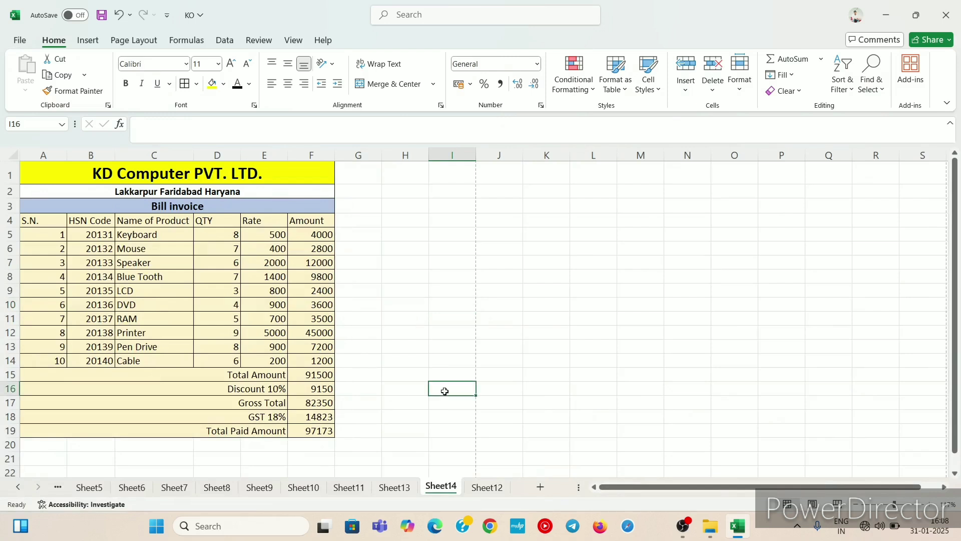
pyautogui.click(417, 318)
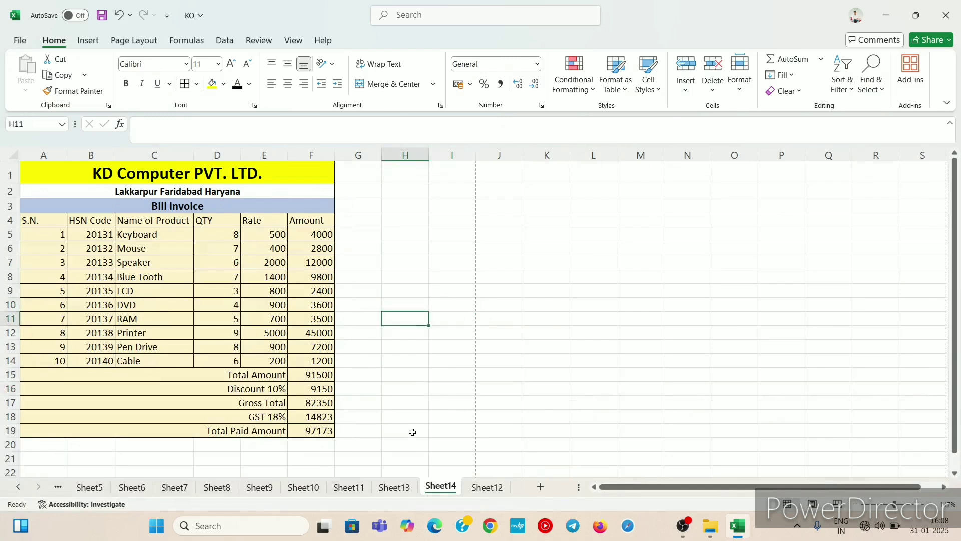